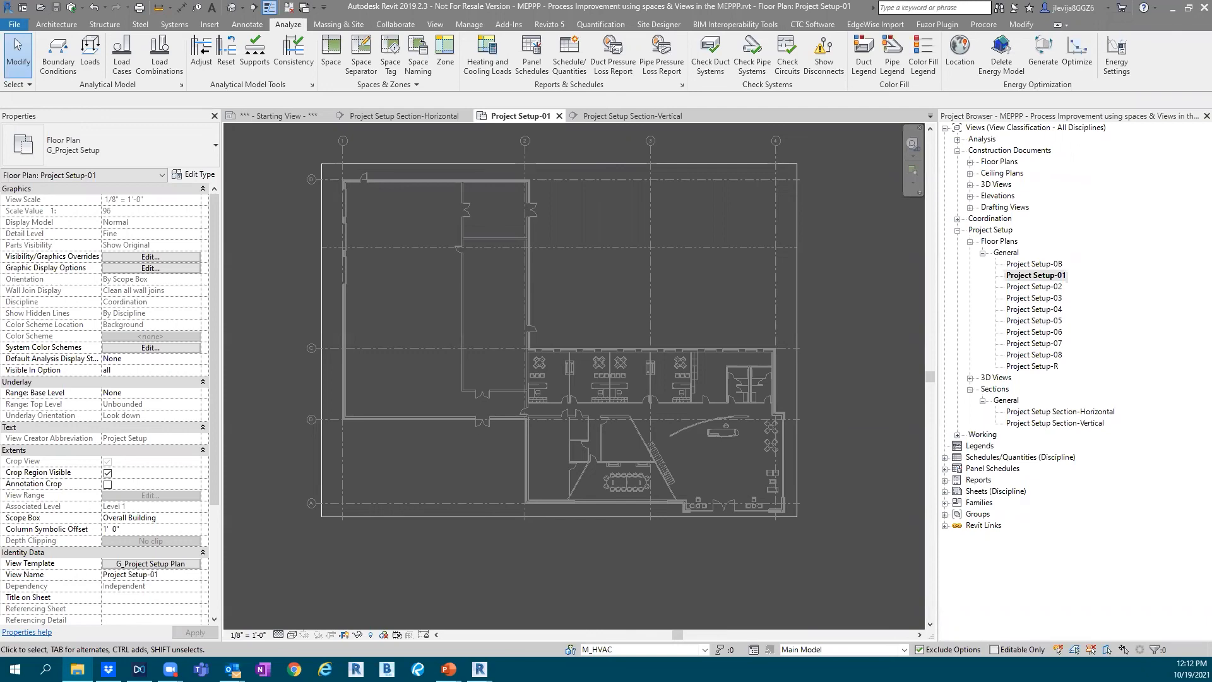
Switch to File Explorer and locate MEP19_MEPPP Starter Project.rvt in the MEPPP Starter Project folder, then minimize the window
left_click_drag(628, 2, 628, 85)
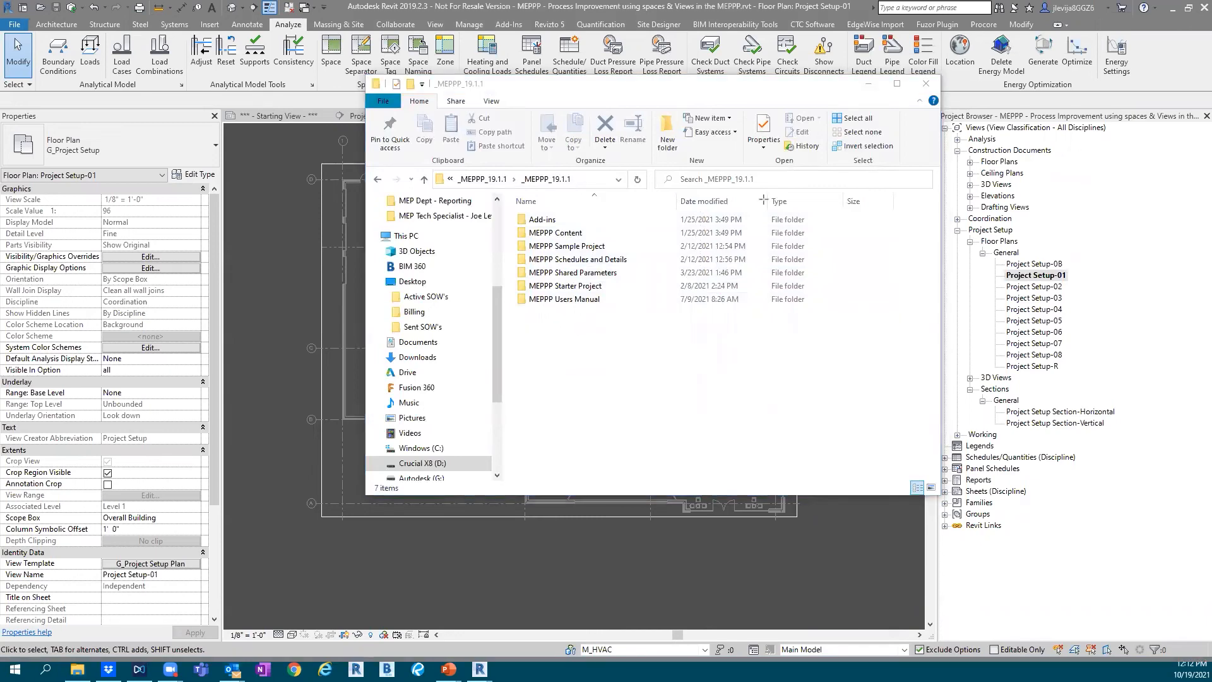
mouse_move(506, 275)
left_mouse_down()
mouse_move(540, 292)
mouse_move(631, 296)
left_mouse_up()
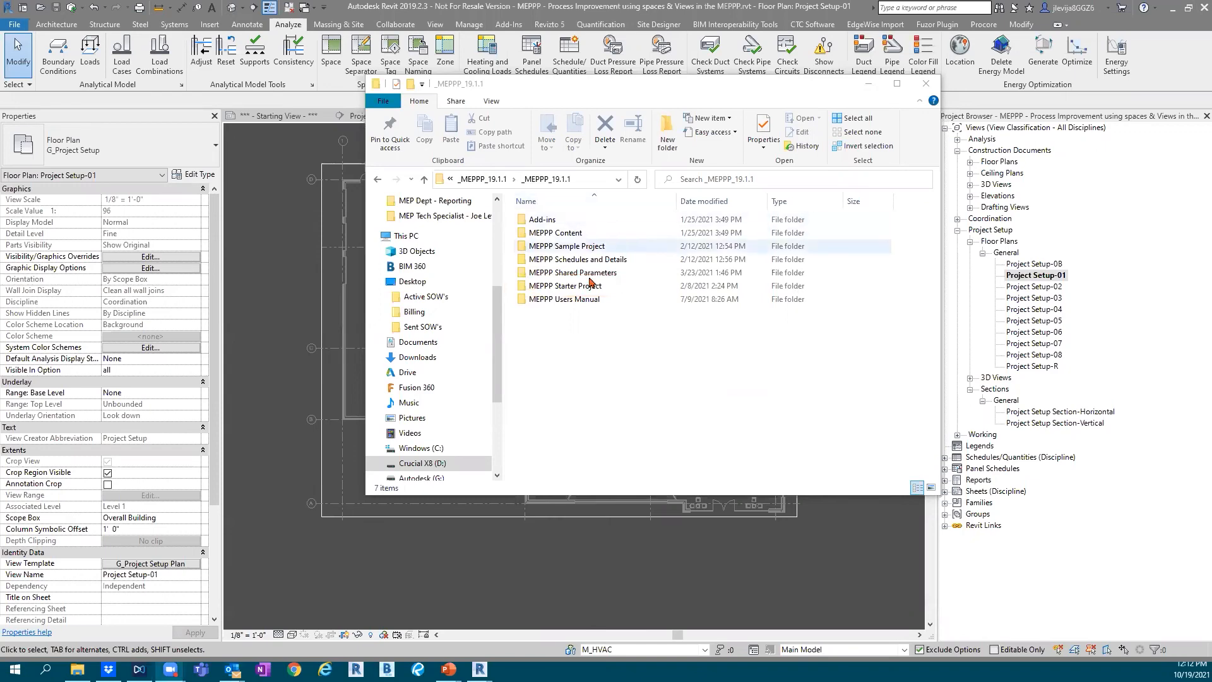
double_click(564, 286)
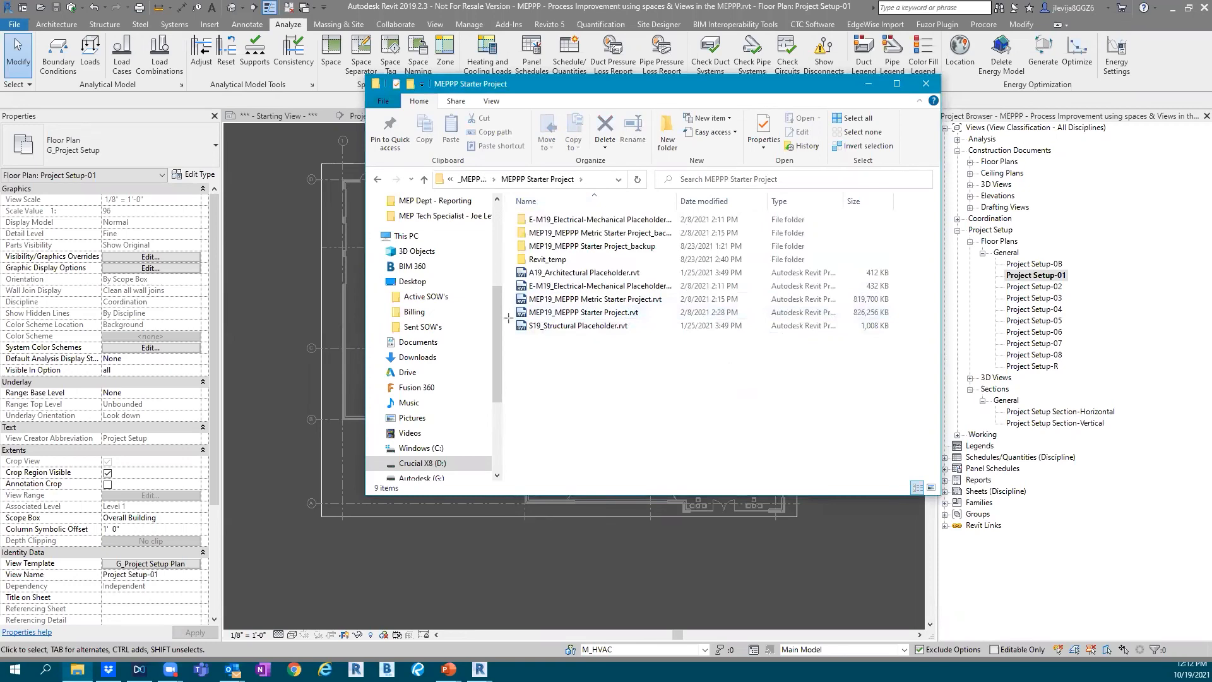
key("ctrl+2")
left_click_drag(512, 303, 649, 322)
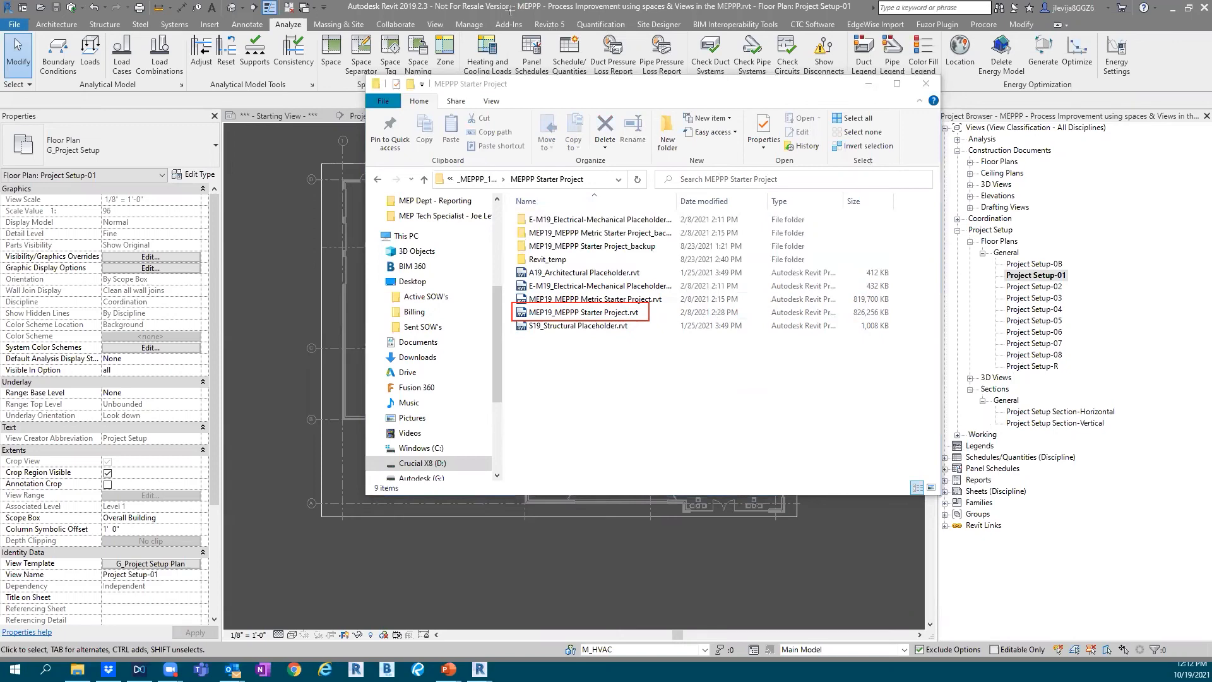
mouse_move(512, 3)
left_mouse_down()
mouse_move(516, 15)
mouse_move(582, 23)
mouse_move(734, 13)
left_mouse_up()
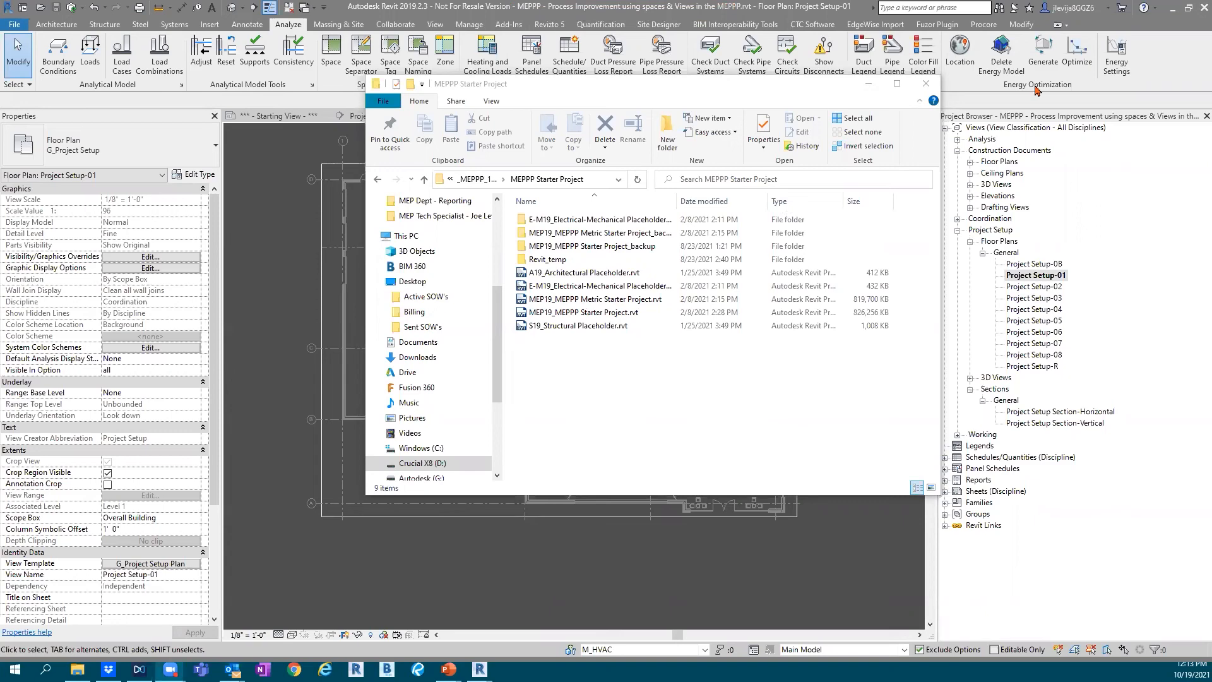
left_click(870, 85)
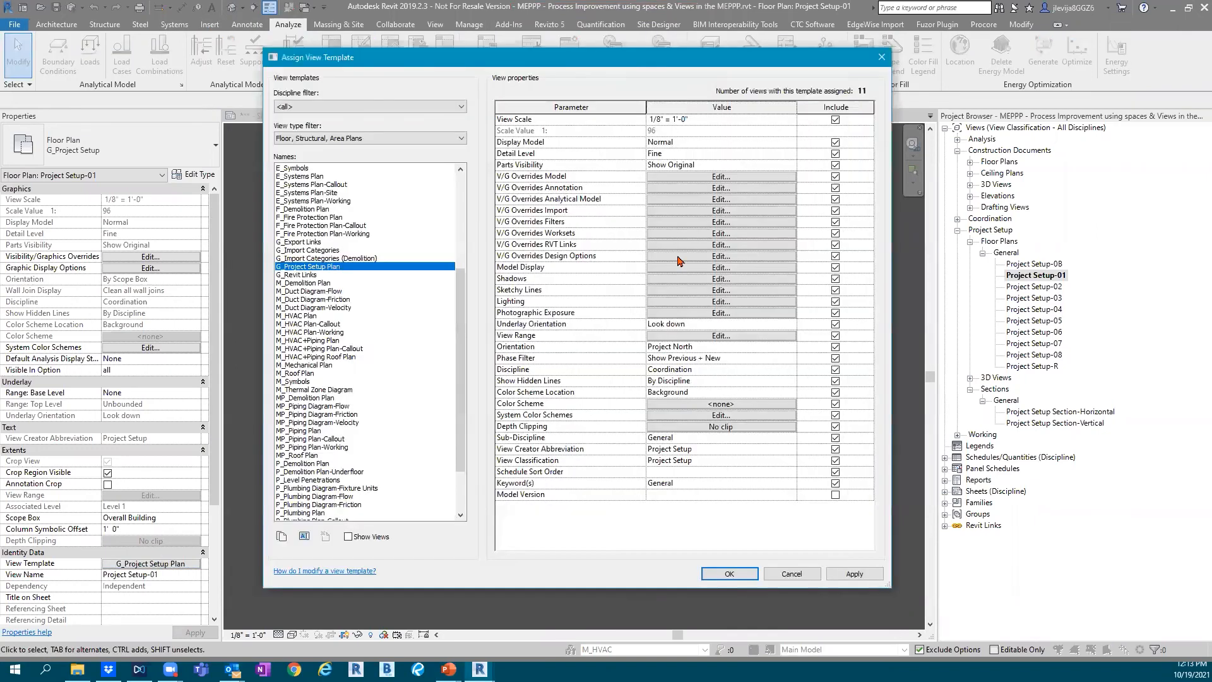
Review the Revit link visibility overrides in the G_Project Setup Plan view template, checking the A19_Architectural Placeholder.rvt entry
left_click(677, 246)
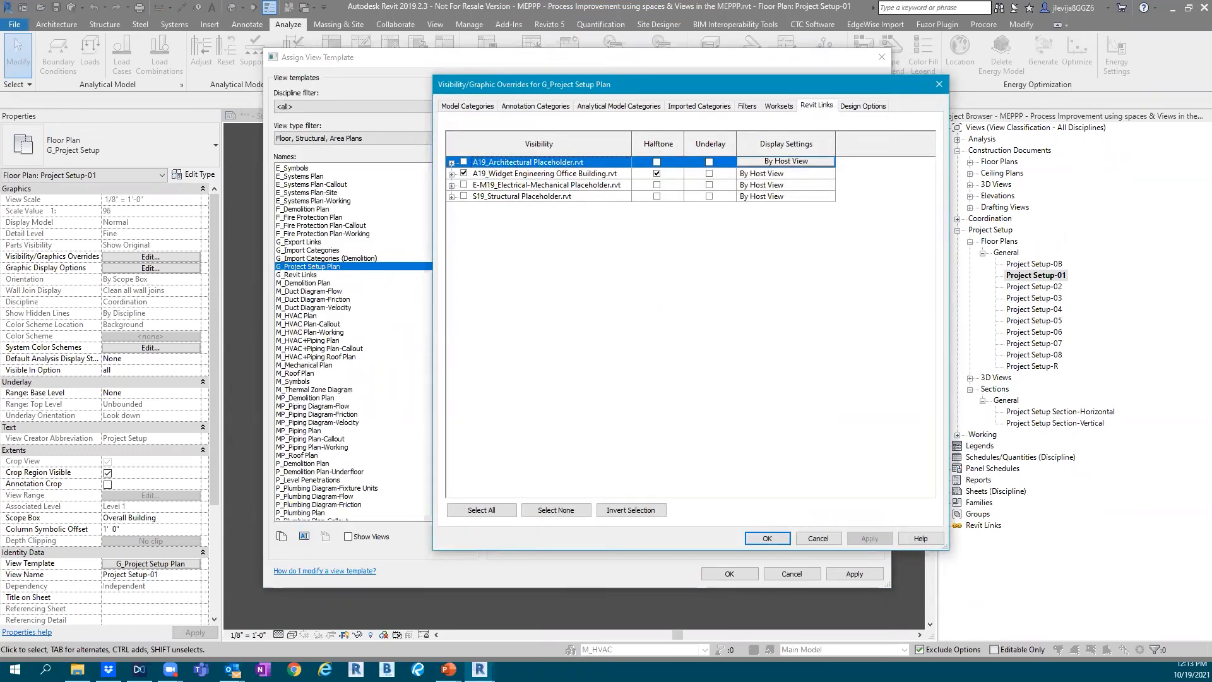
mouse_move(438, 145)
left_mouse_down()
mouse_move(504, 172)
mouse_move(857, 168)
left_mouse_up()
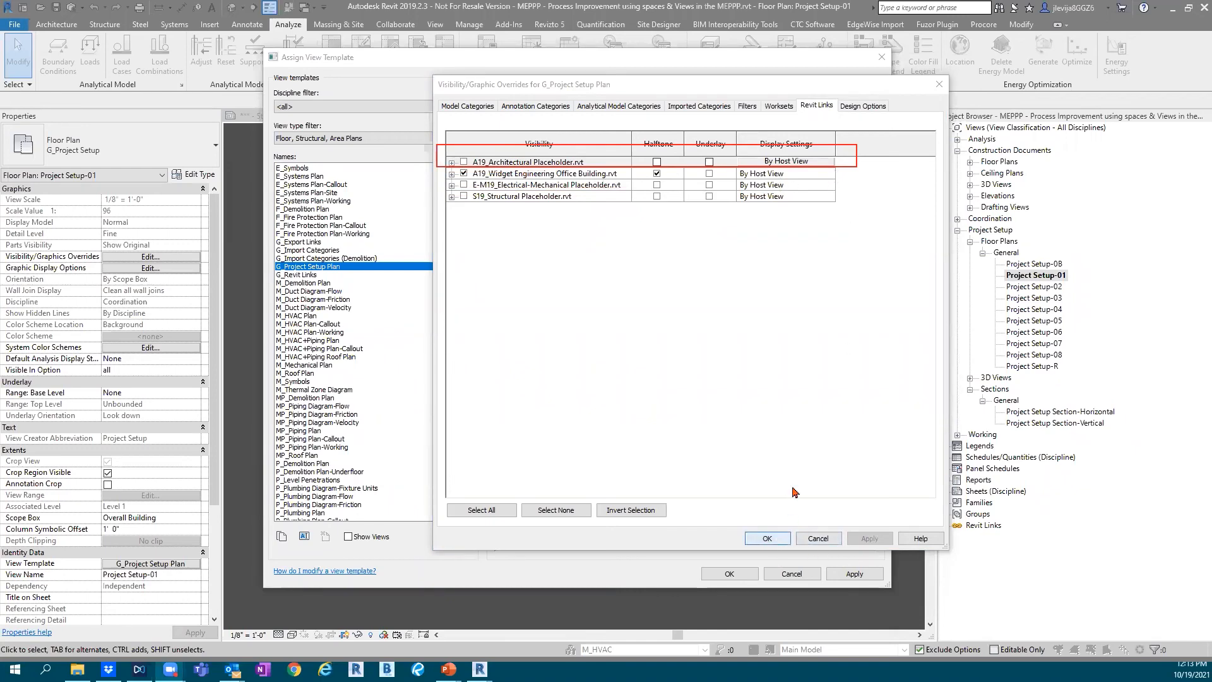
left_click(771, 539)
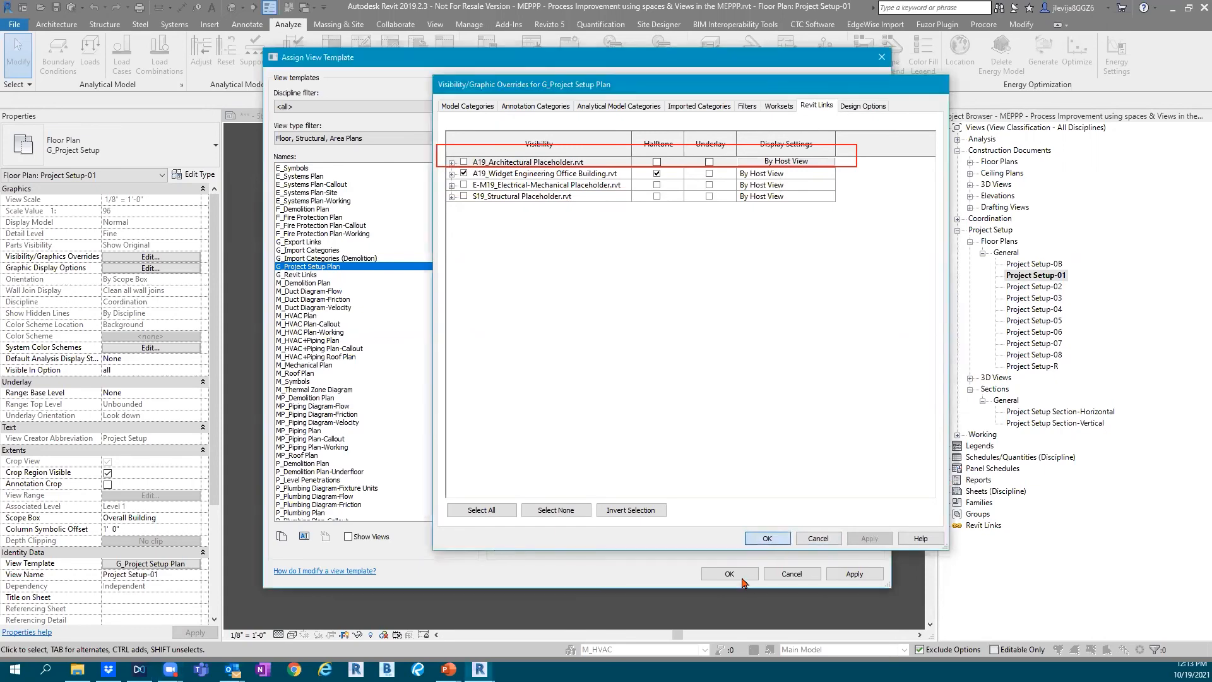
left_click(729, 573)
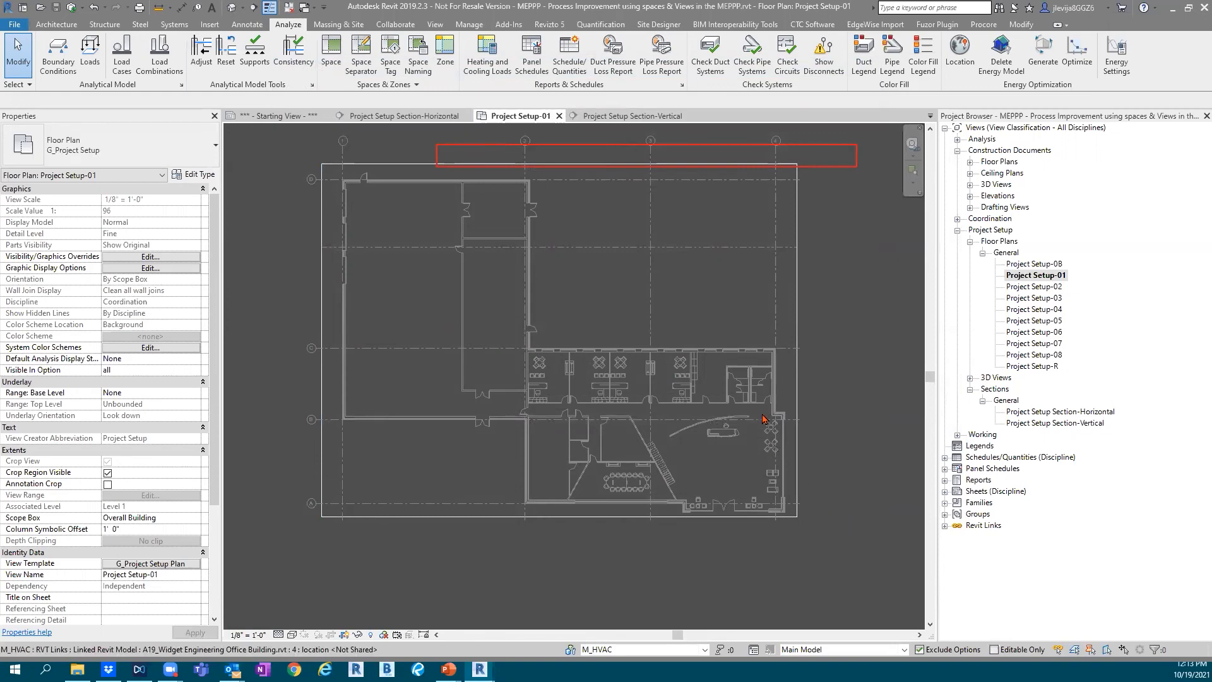
Check the Room Bounding setting in the type properties of the linked A19_Widget Engineering Office Building.rvt model
left_click(752, 387)
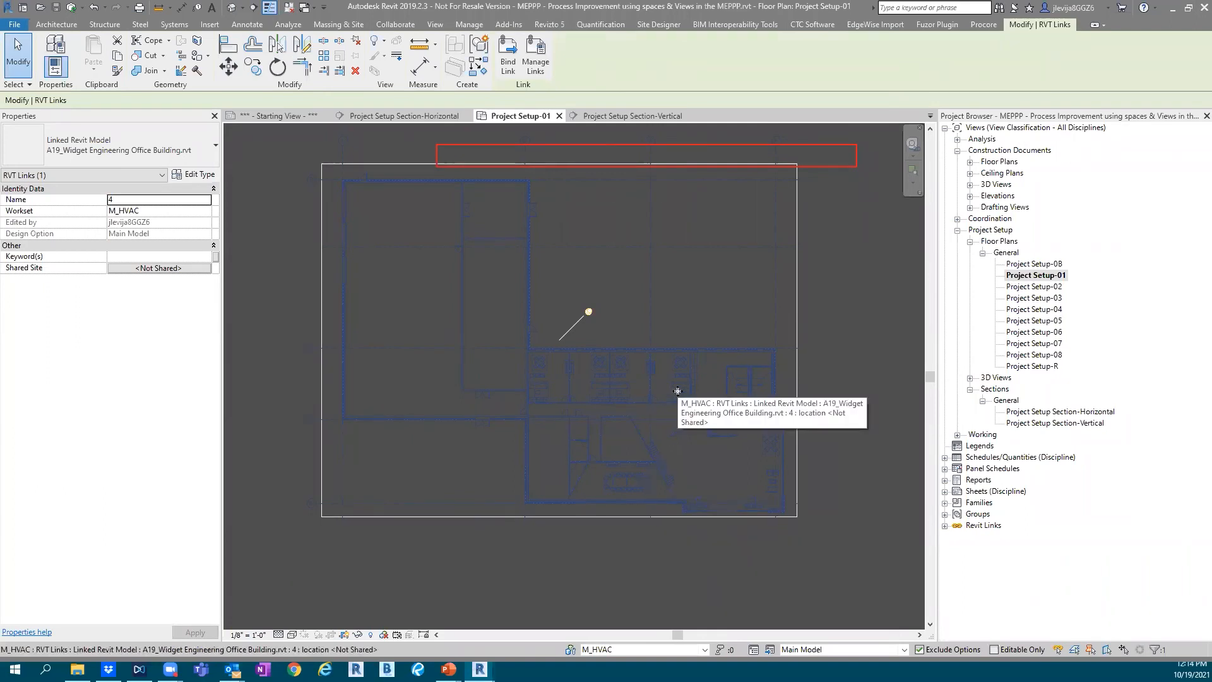
left_click(193, 175)
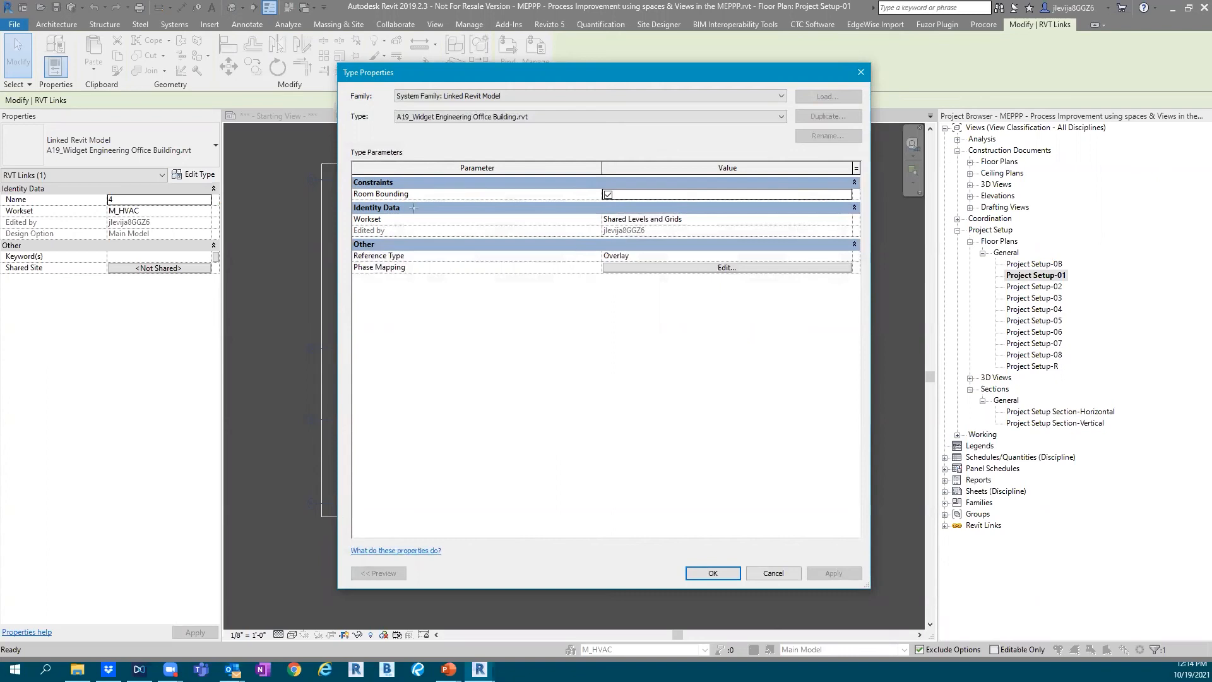
mouse_move(347, 170)
left_mouse_down()
mouse_move(482, 208)
mouse_move(771, 215)
mouse_move(867, 202)
left_mouse_up()
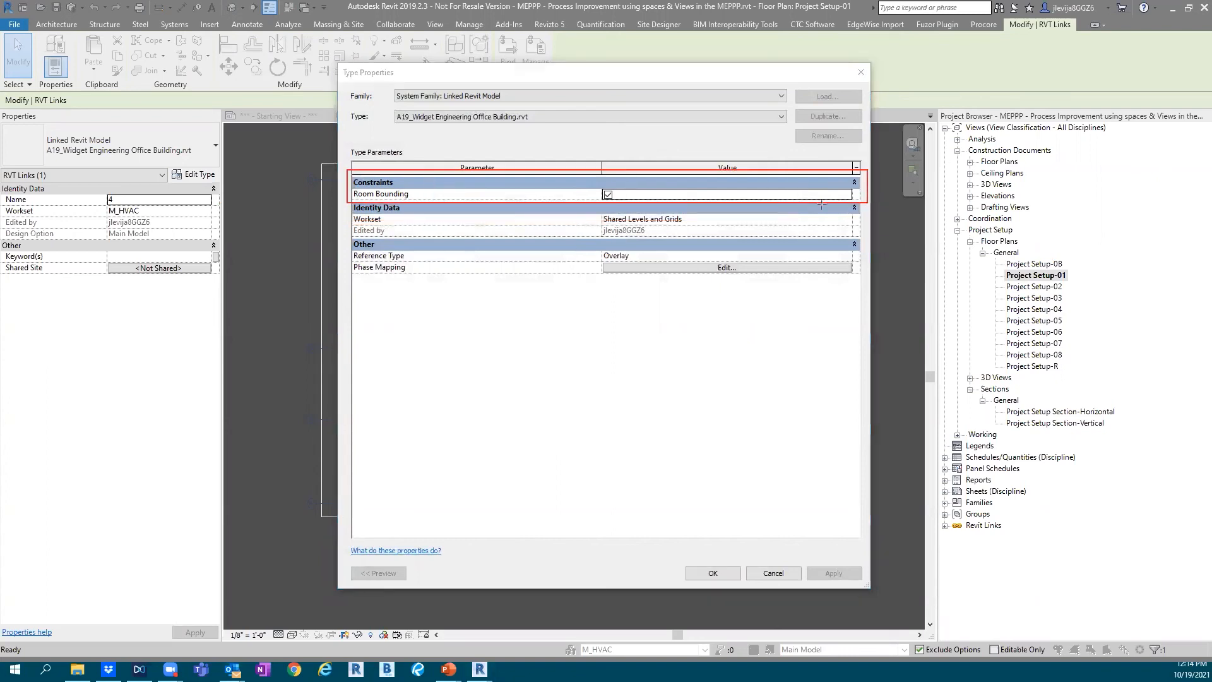
left_click_drag(592, 180, 628, 207)
key("Escape")
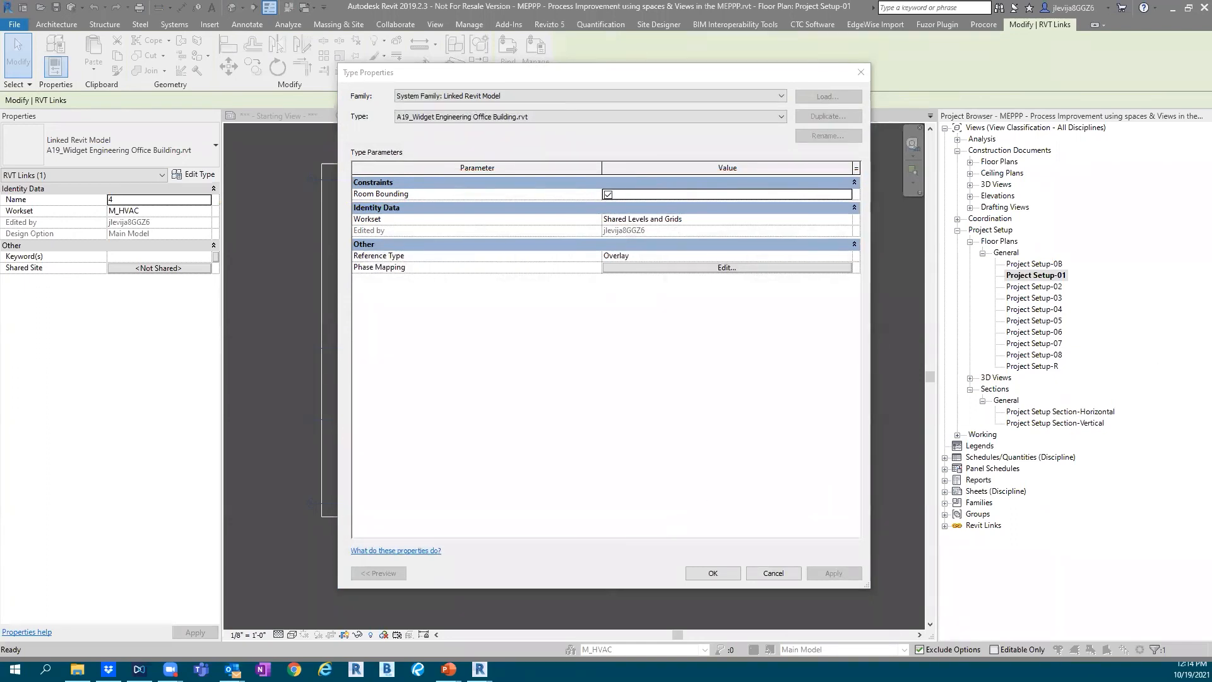
left_click(709, 574)
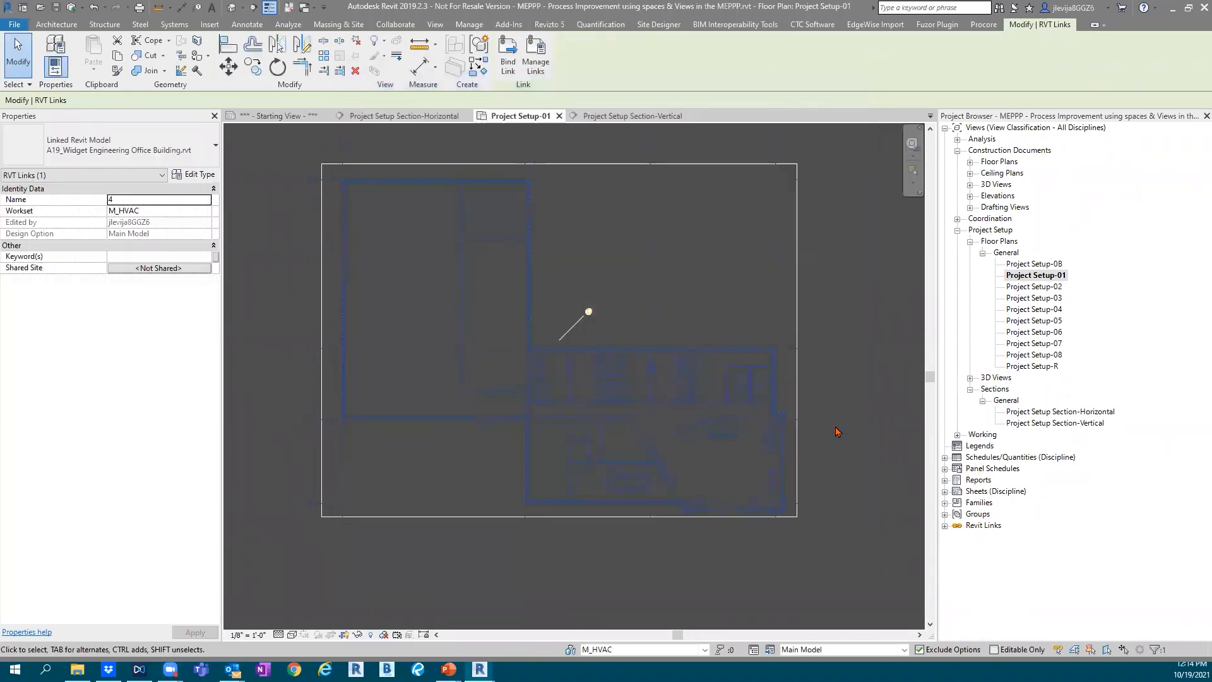
left_click(838, 432)
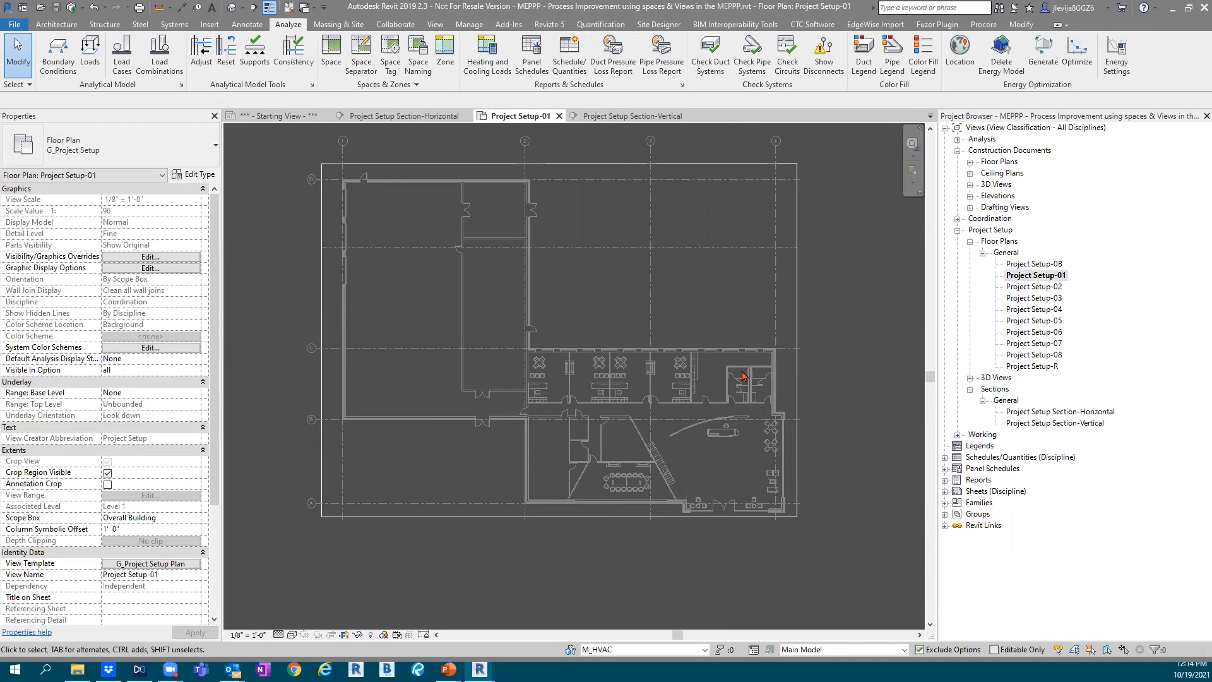
Disable selection of pinned elements so that the linked building model cannot be picked
left_click(629, 392)
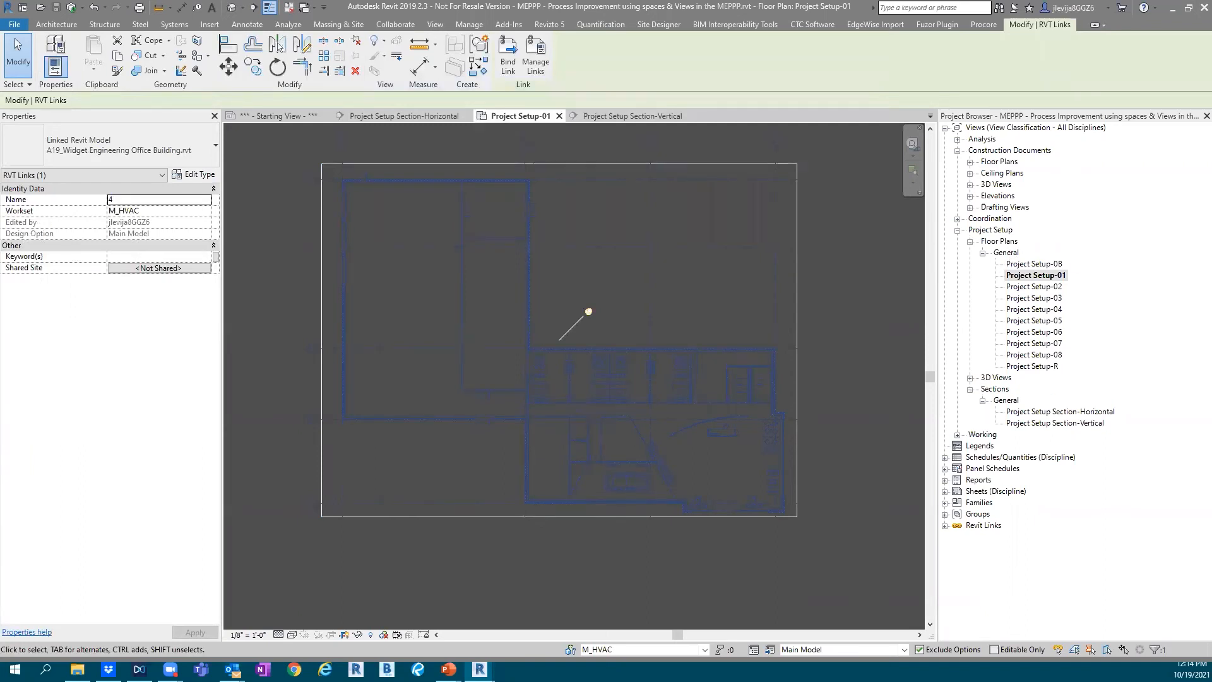
mouse_move(942, 221)
left_mouse_down()
mouse_move(1041, 292)
mouse_move(1111, 395)
mouse_move(1155, 432)
left_mouse_up()
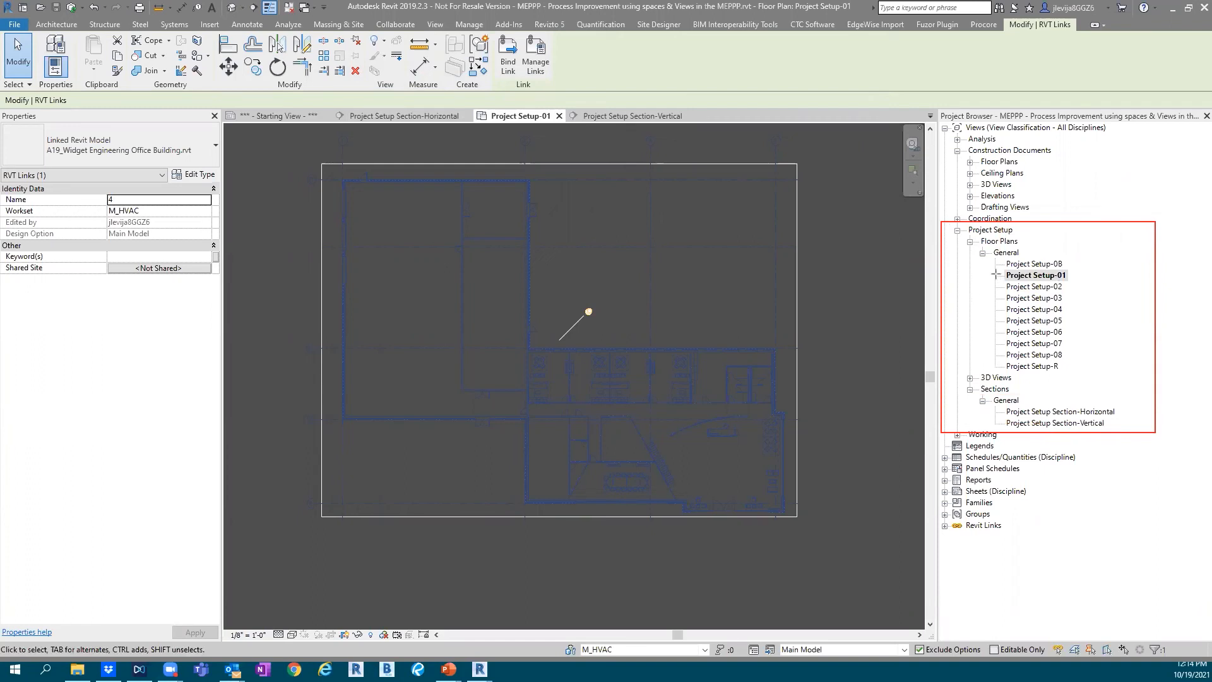
left_click_drag(992, 267, 1090, 284)
key("e")
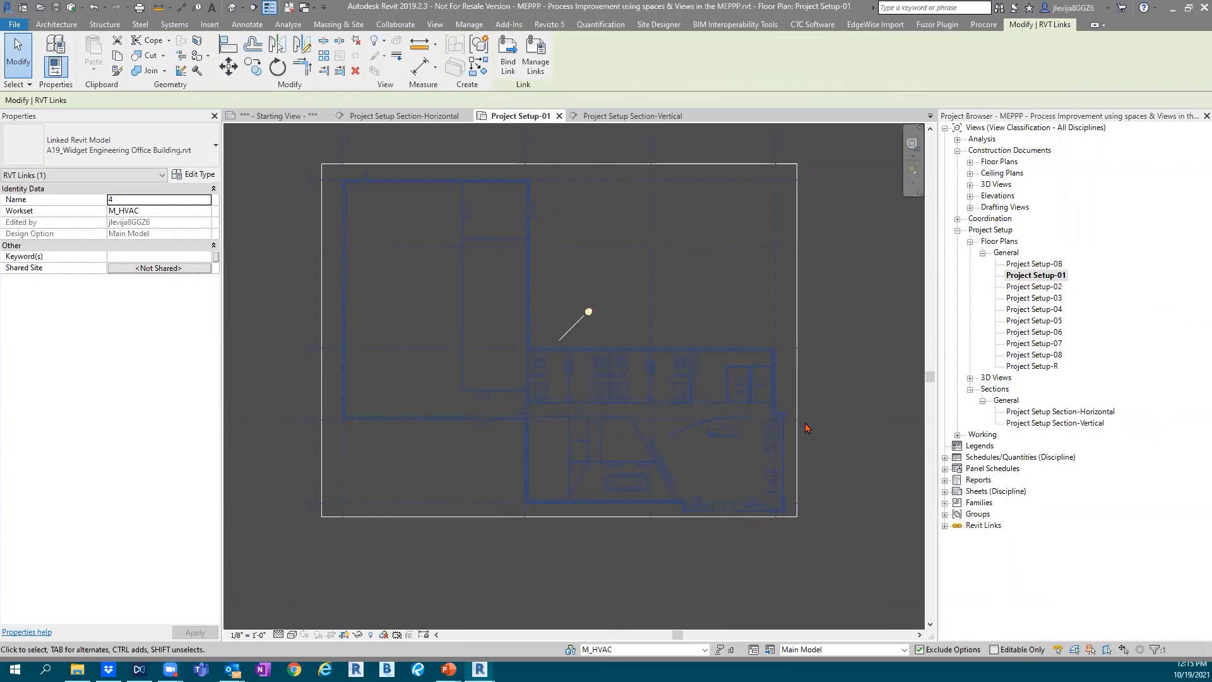
left_click(1090, 651)
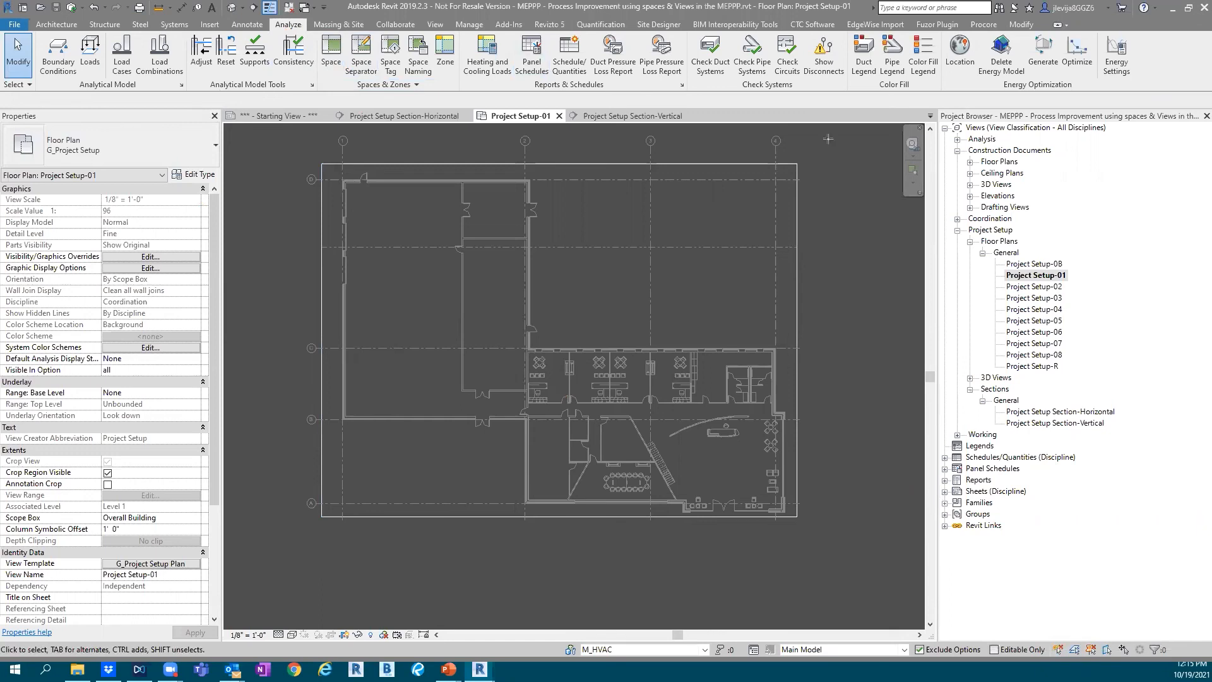
Start the Space command in Project Setup-01 and review its space tag types, upper limit levels and tag orientation choices
key("ctrl+2")
left_click_drag(263, 12, 312, 37, "ctrl")
mouse_move(310, 22)
left_mouse_down("ctrl")
mouse_move(356, 104)
mouse_move(466, 108)
mouse_move(466, 96)
left_mouse_up("ctrl")
left_click(331, 64)
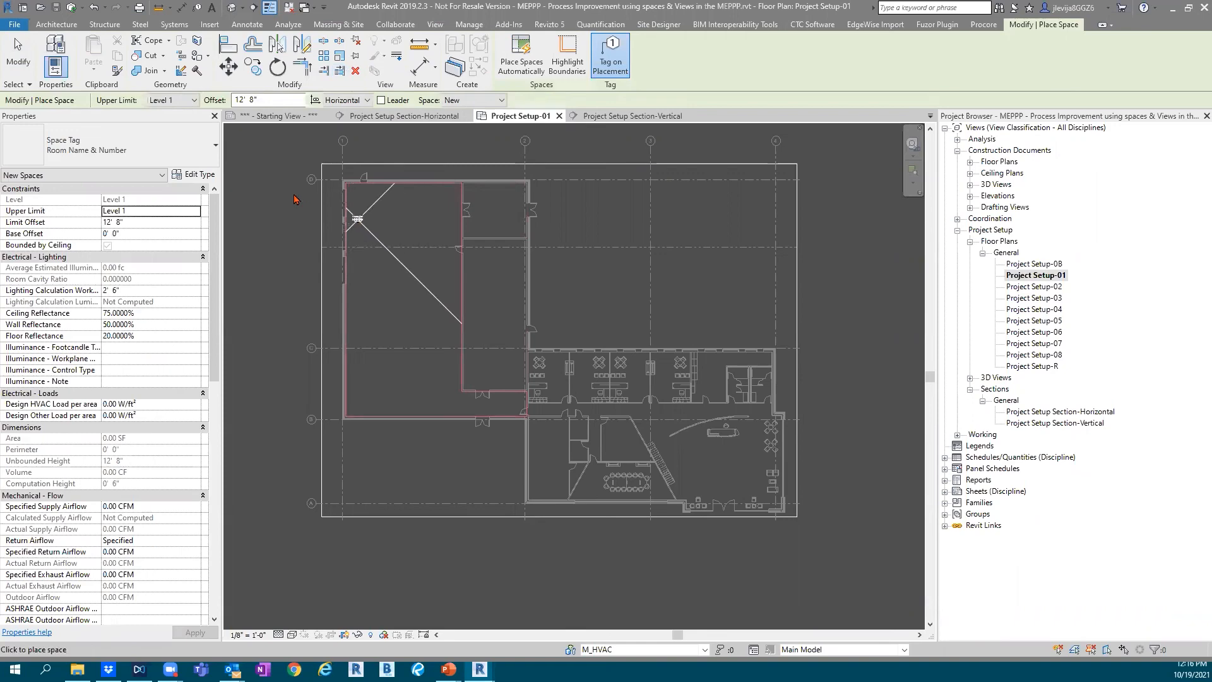
left_click(176, 157)
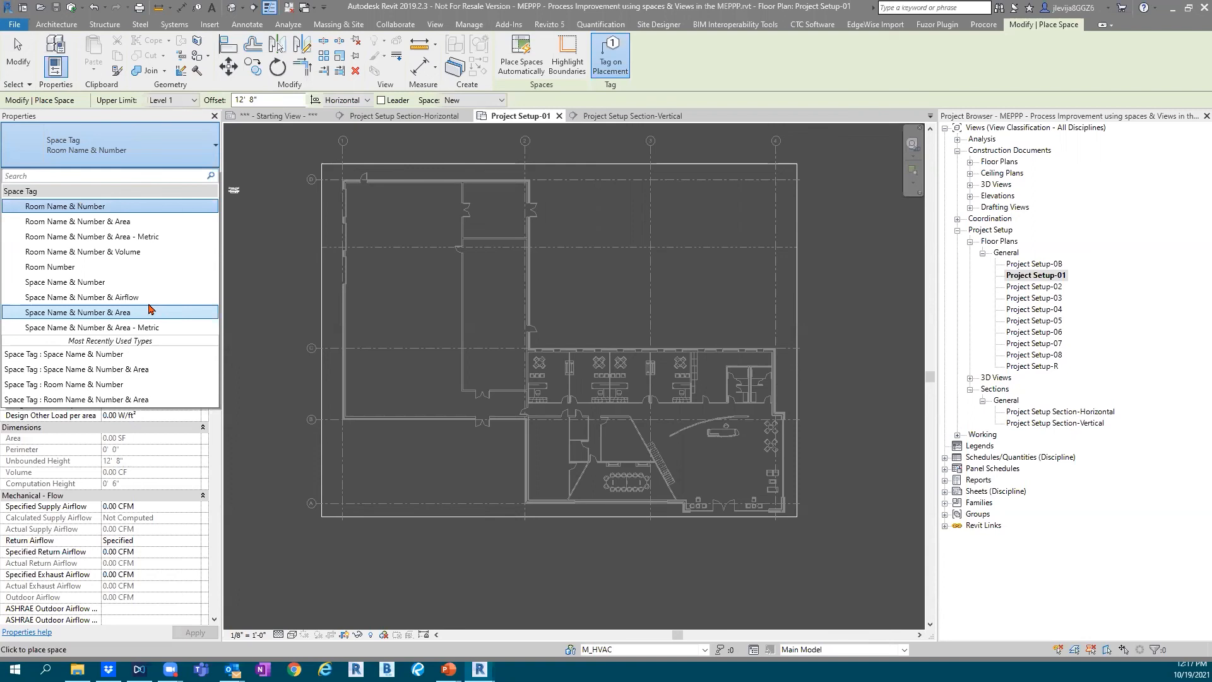
left_click(177, 156)
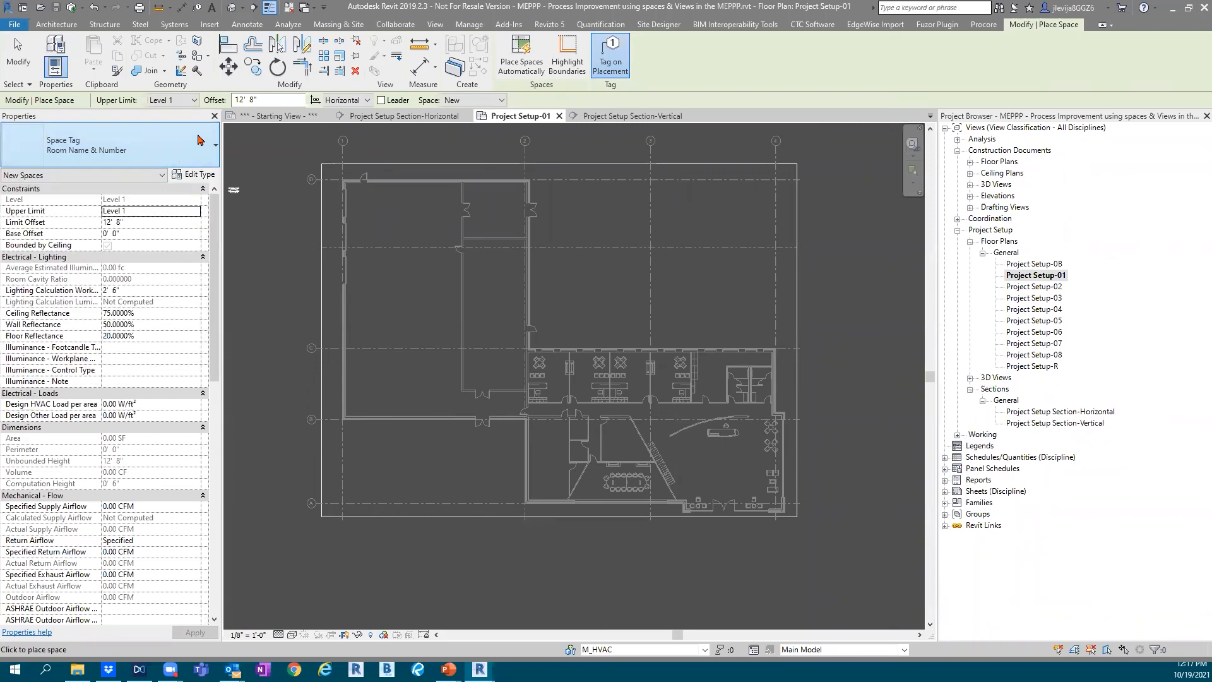
left_click(192, 101)
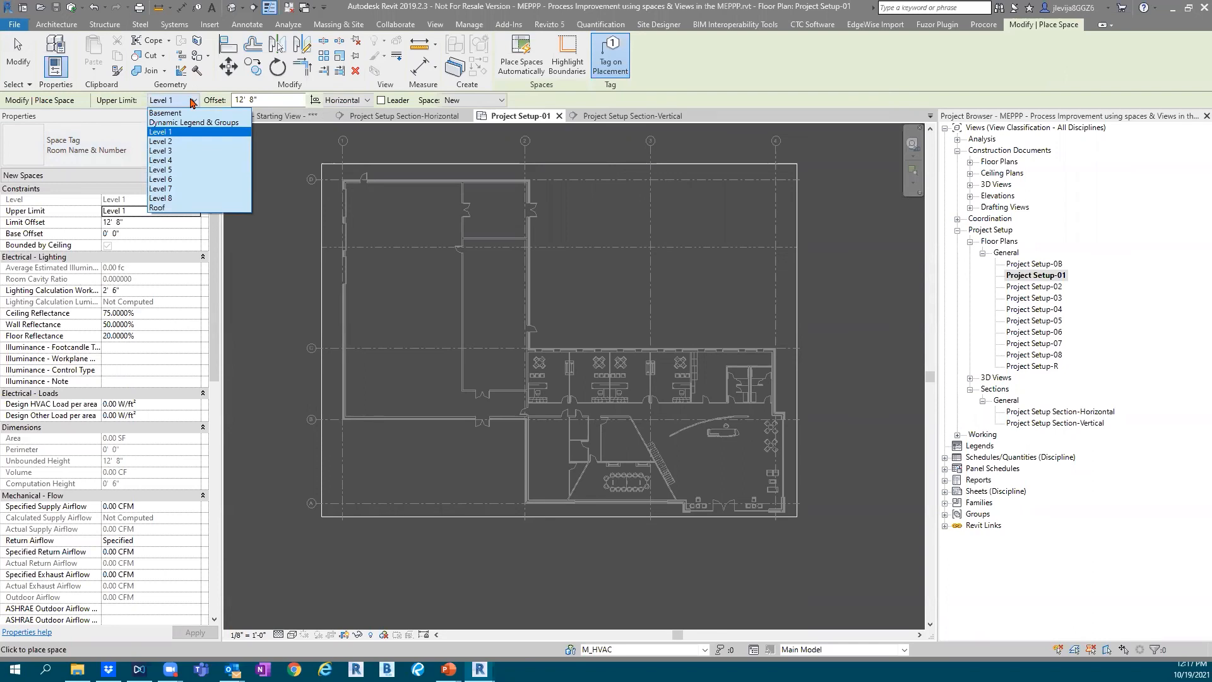
left_click(193, 101)
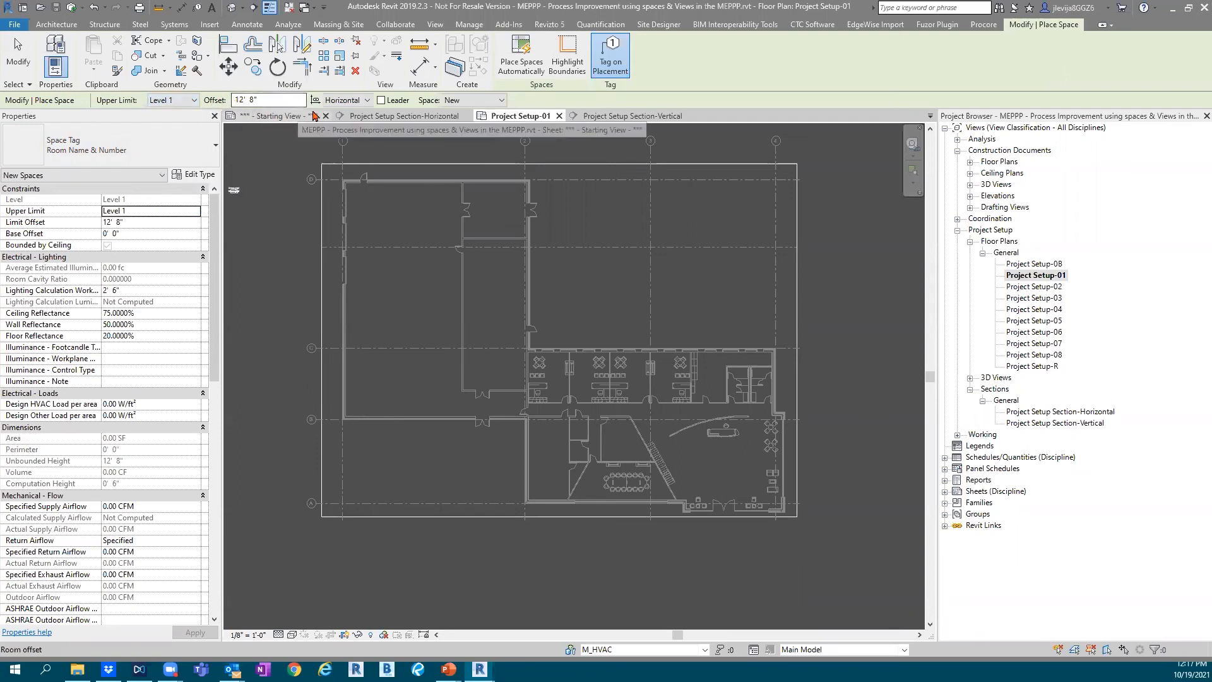
left_click(365, 101)
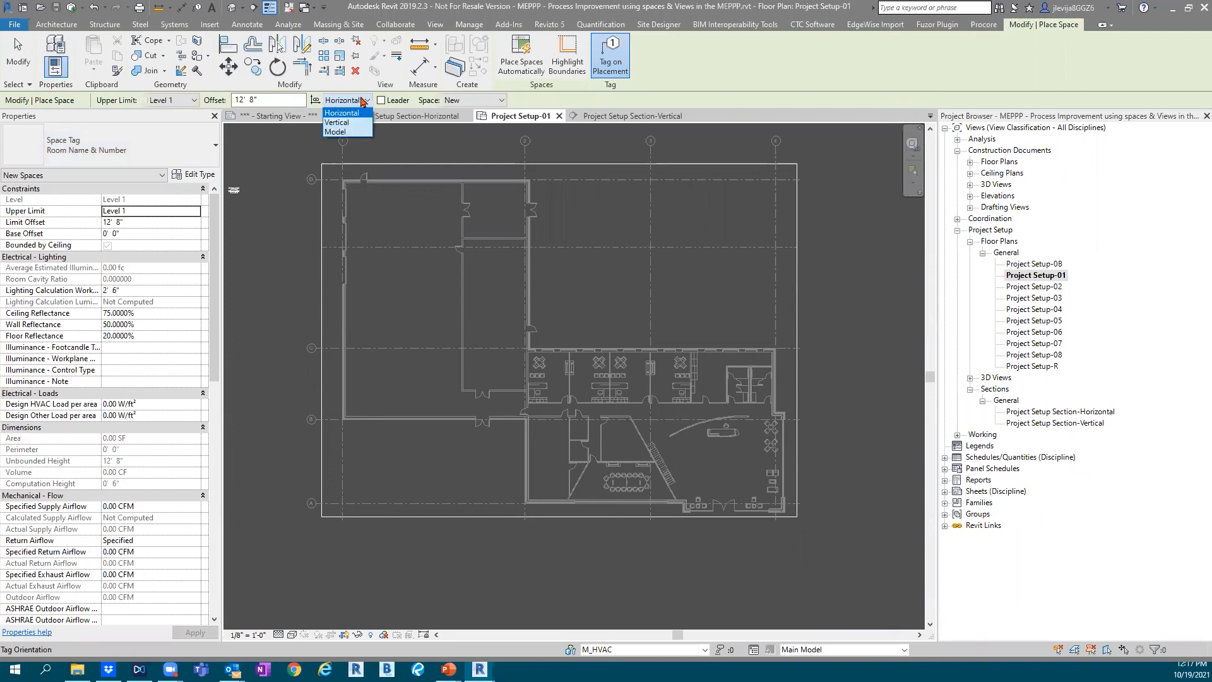
left_click(364, 102)
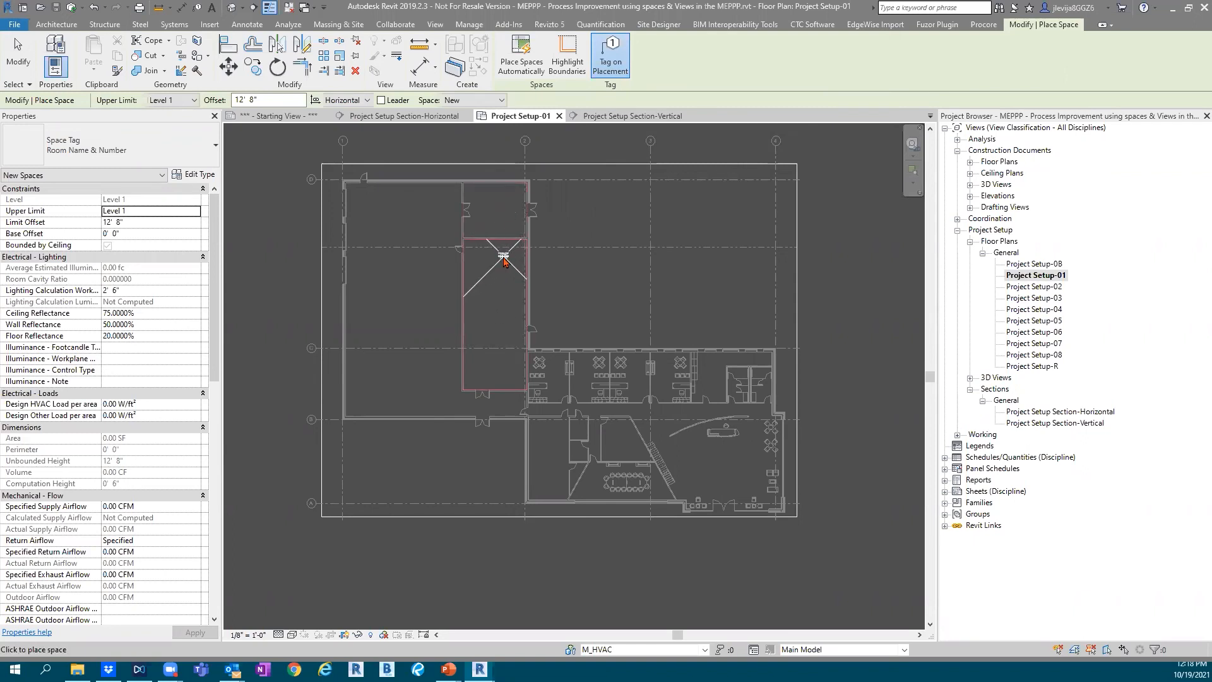
Place spaces automatically in all enclosed areas of Level 1 with tags on placement, and exit the command
left_click(524, 63)
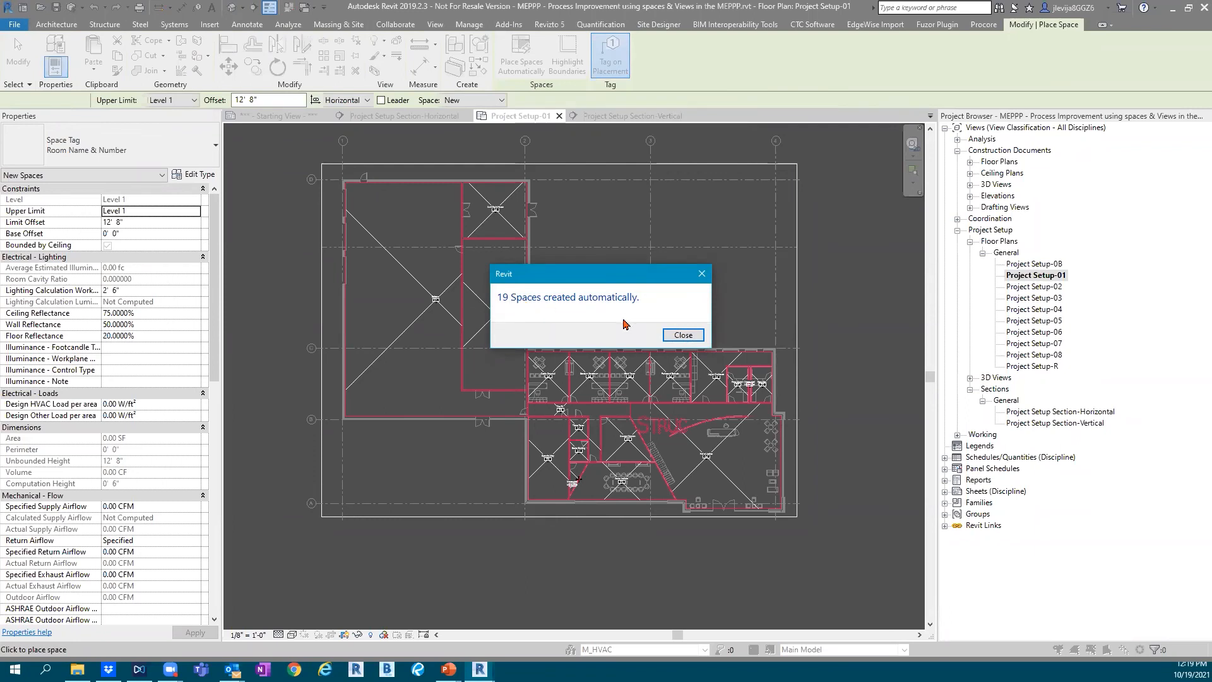
left_click(671, 339)
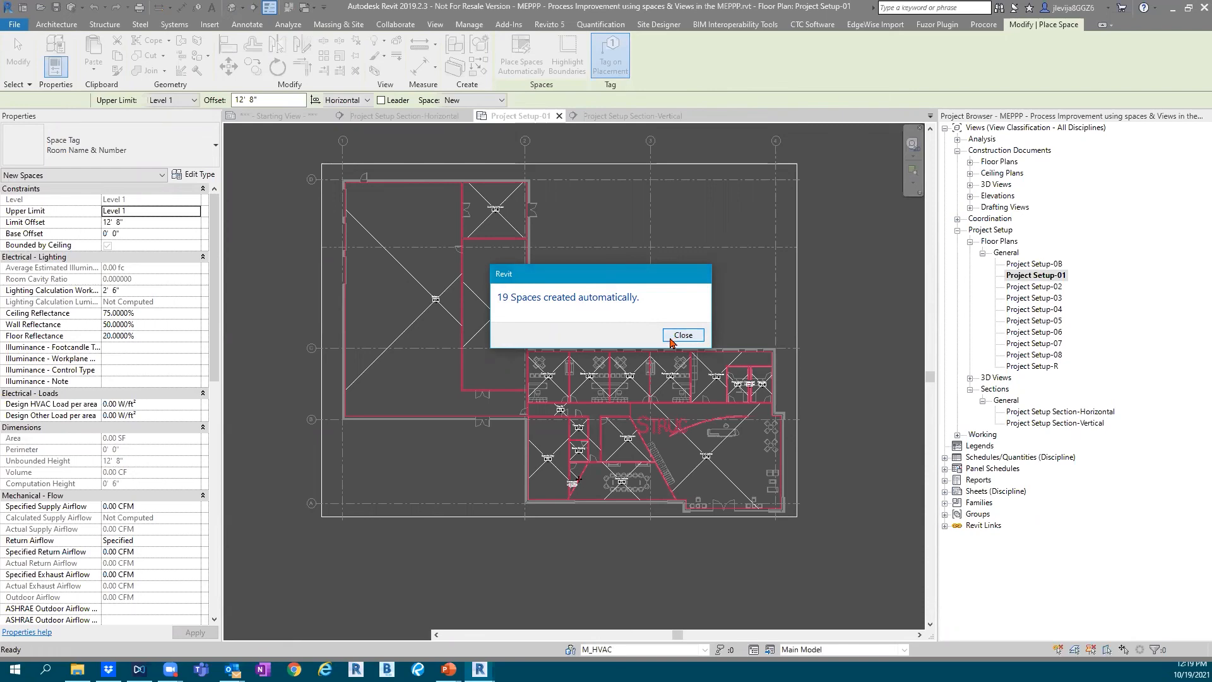
key("Escape")
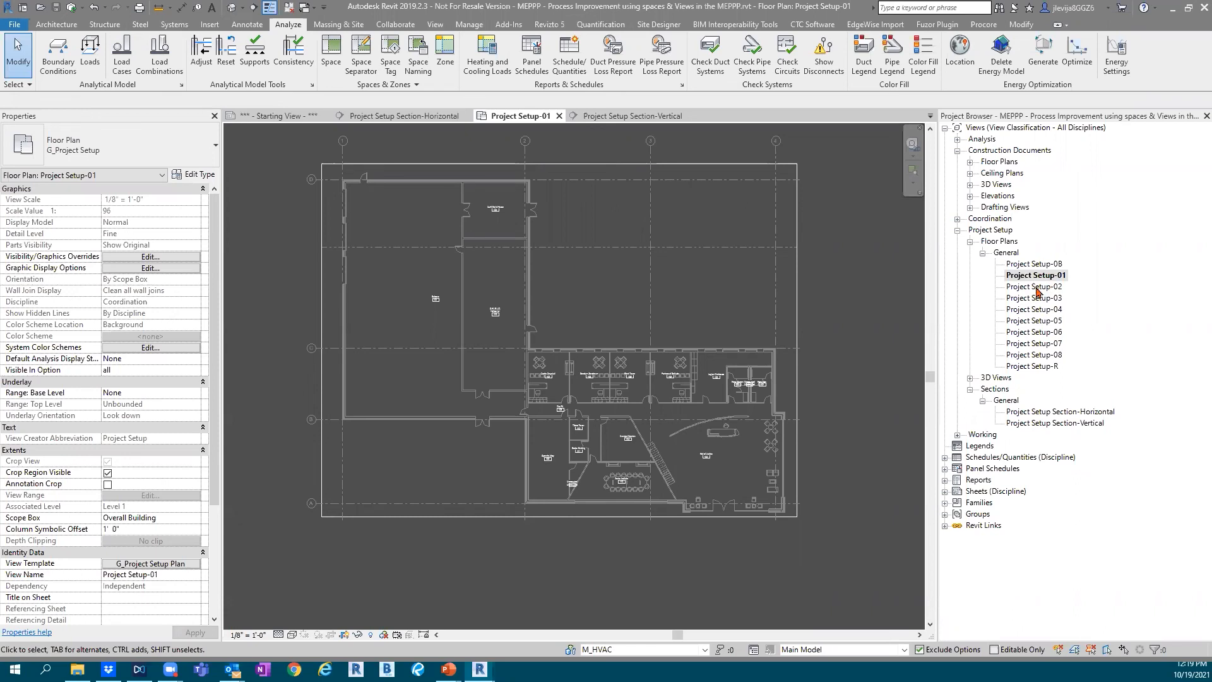
Open the Project Setup-02 floor plan and place tagged spaces automatically in all enclosed areas of Level 2
double_click(1038, 288)
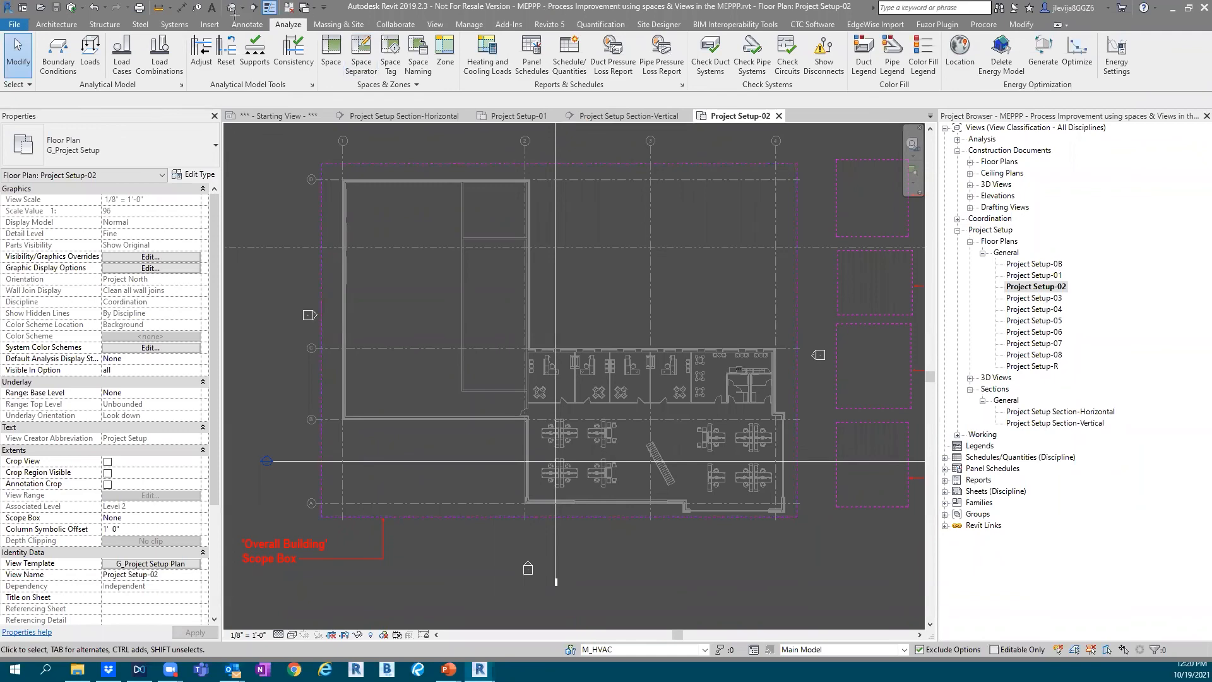
mouse_move(260, 9)
left_mouse_down()
mouse_move(398, 82)
mouse_move(465, 98)
left_mouse_up()
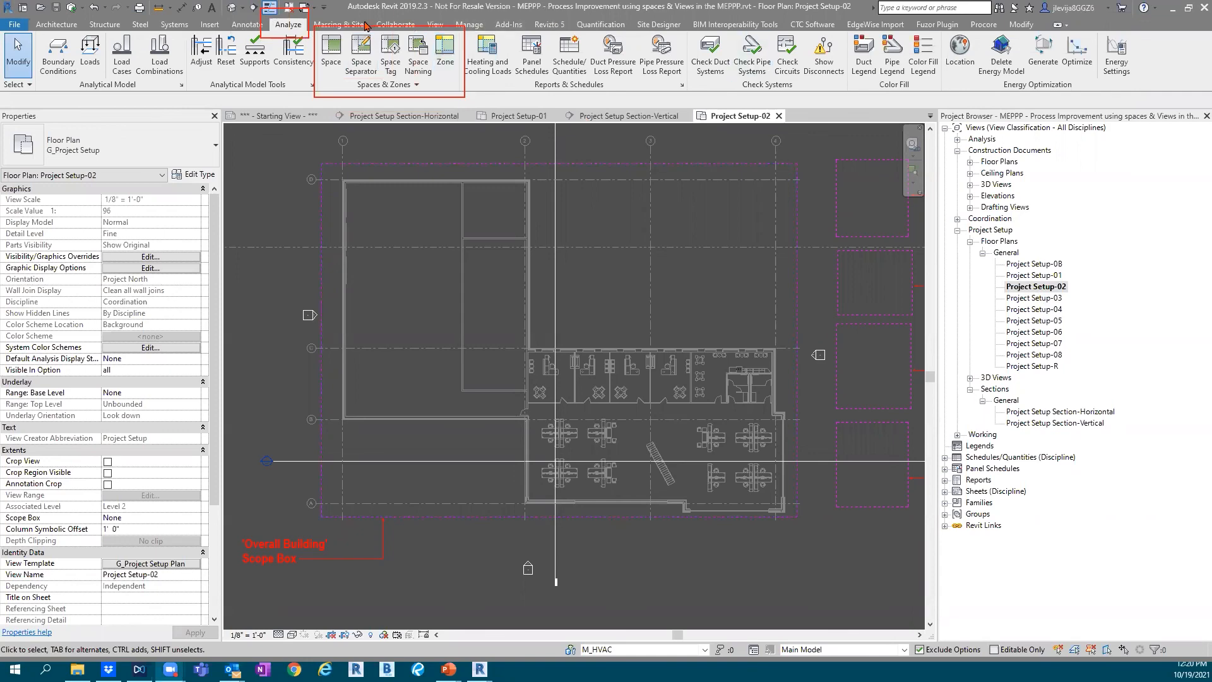
left_click(330, 65)
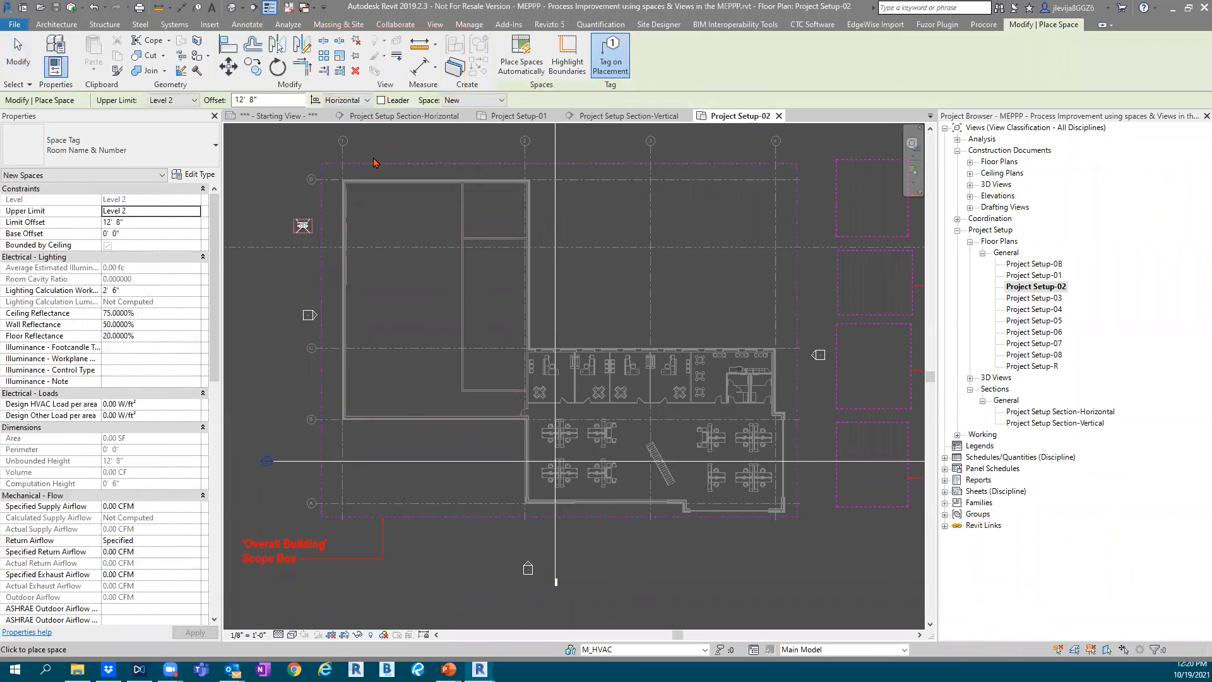
left_click(523, 69)
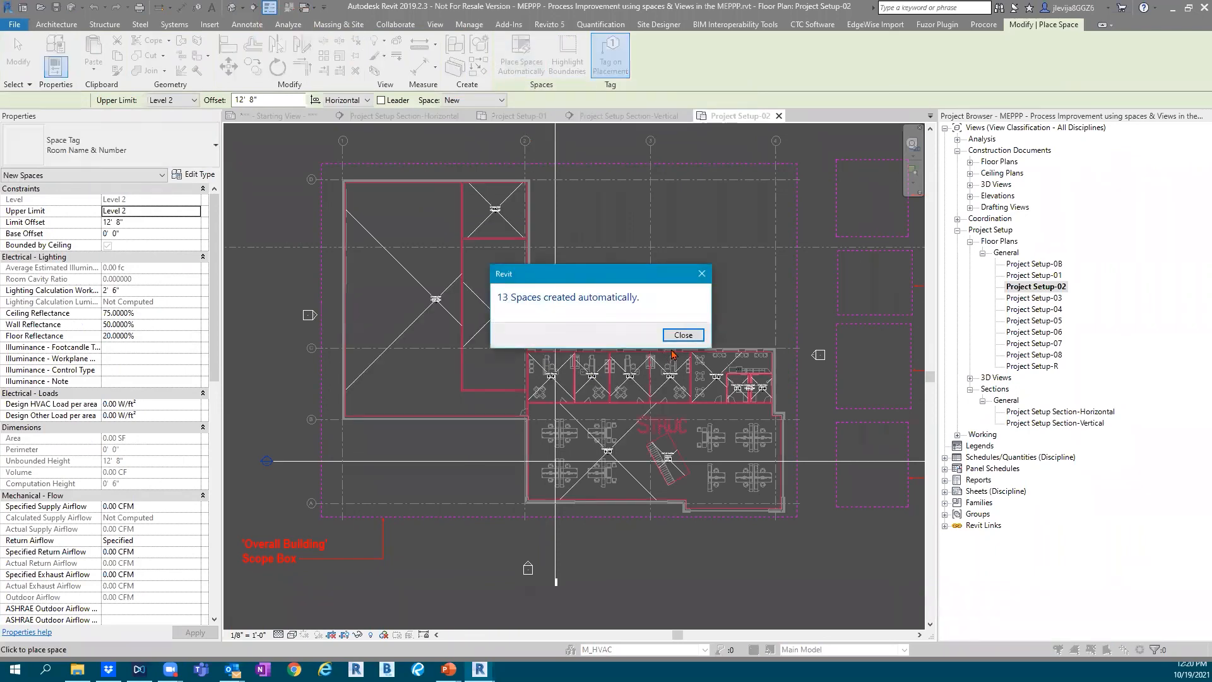
Acknowledge the automatic space creation on Level 2 and leave the Space command
left_click(683, 335)
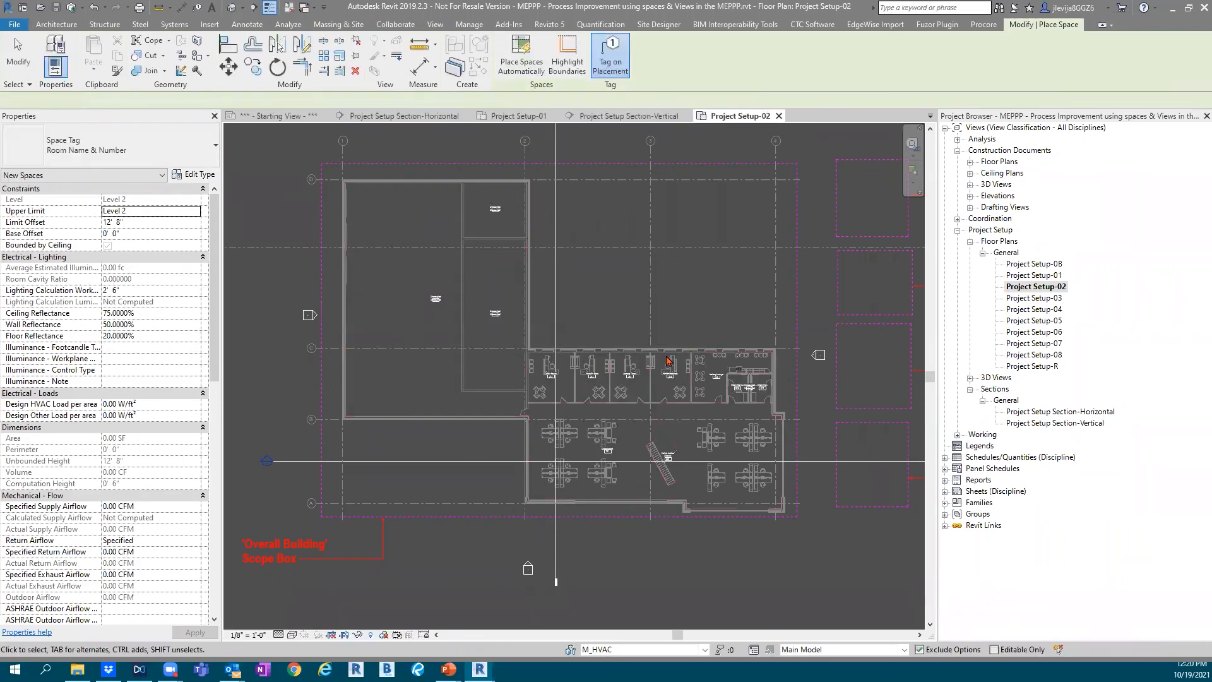
key("Escape")
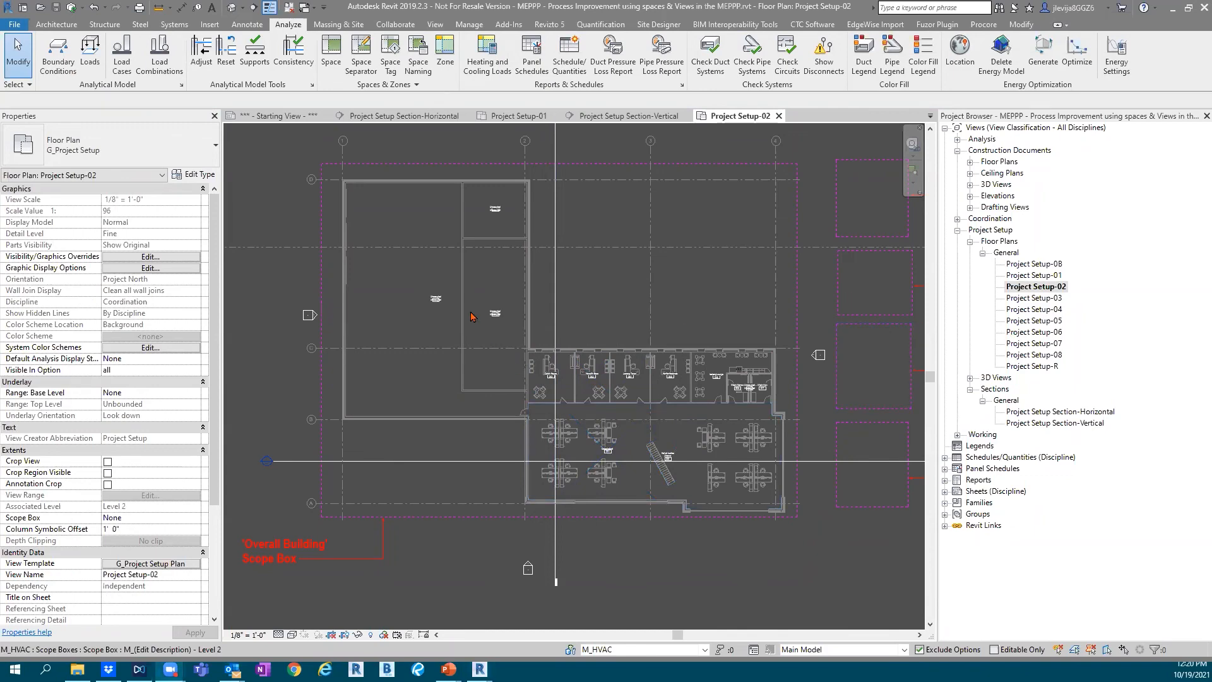
Examine the Unoccupied space tags in the large enclosed areas northwest of the office rooms on the Project Setup-02 plan
scroll(445, 301, "up", 6)
scroll(740, 396, "down", 5)
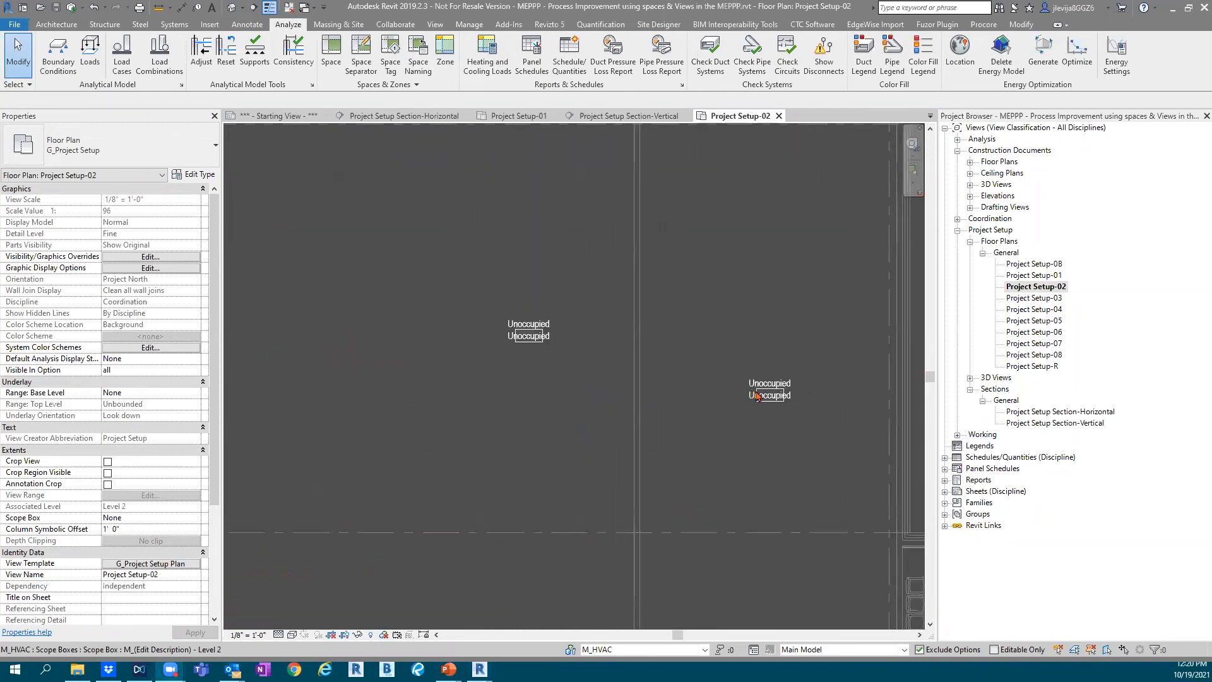
left_click(763, 394)
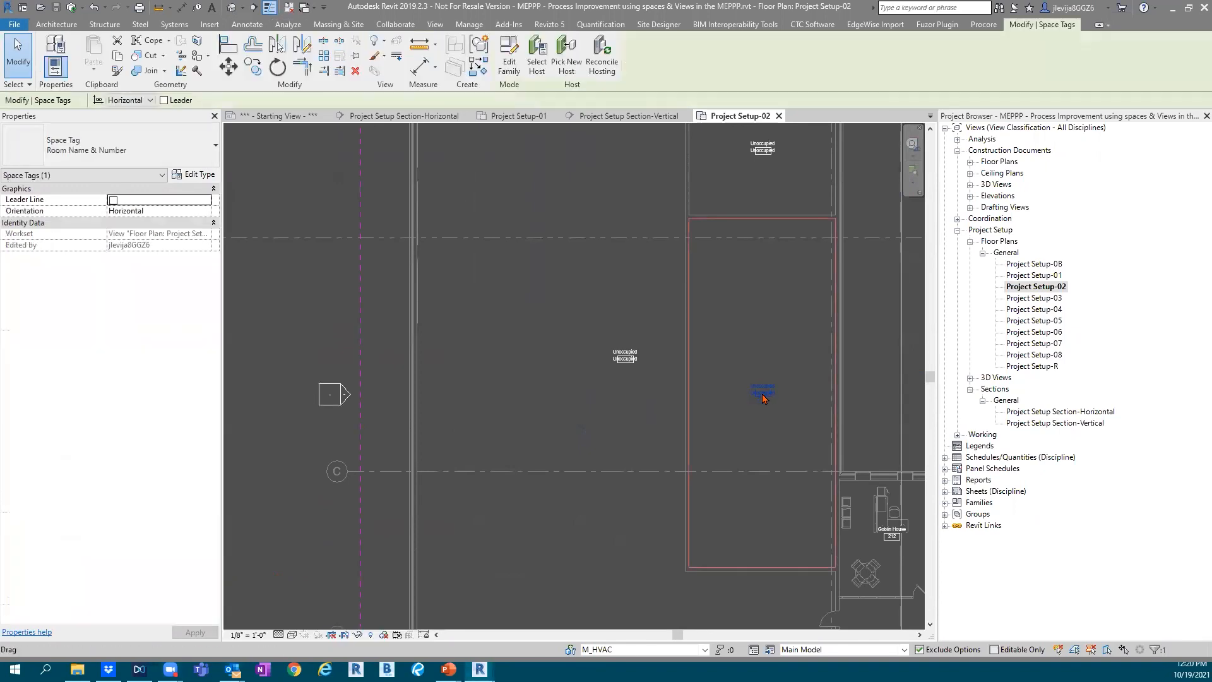
scroll(736, 404, "up", 2)
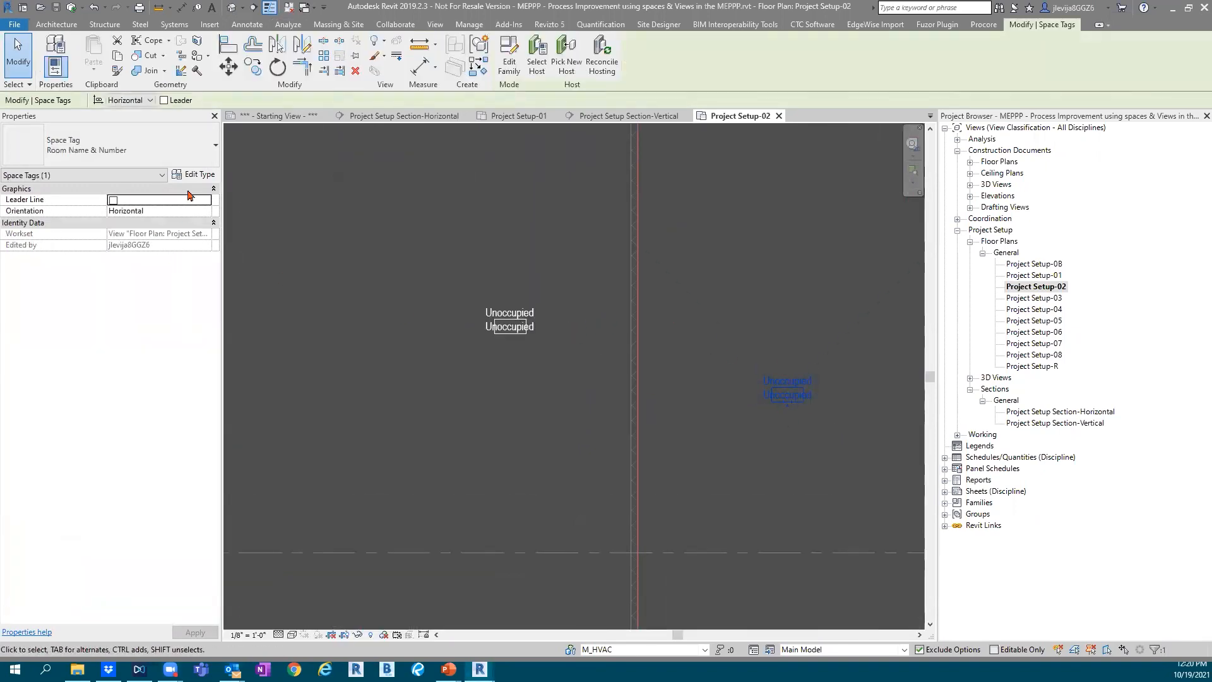
scroll(781, 372, "down", 2)
scroll(780, 371, "down", 1)
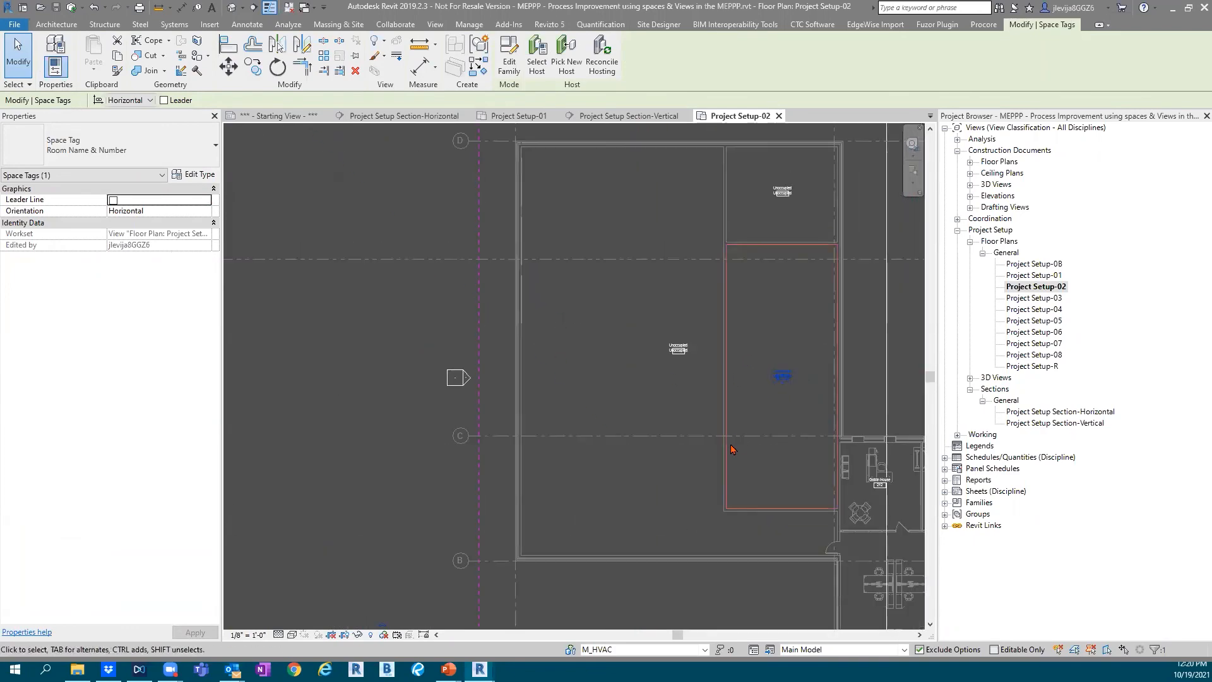
key("Escape")
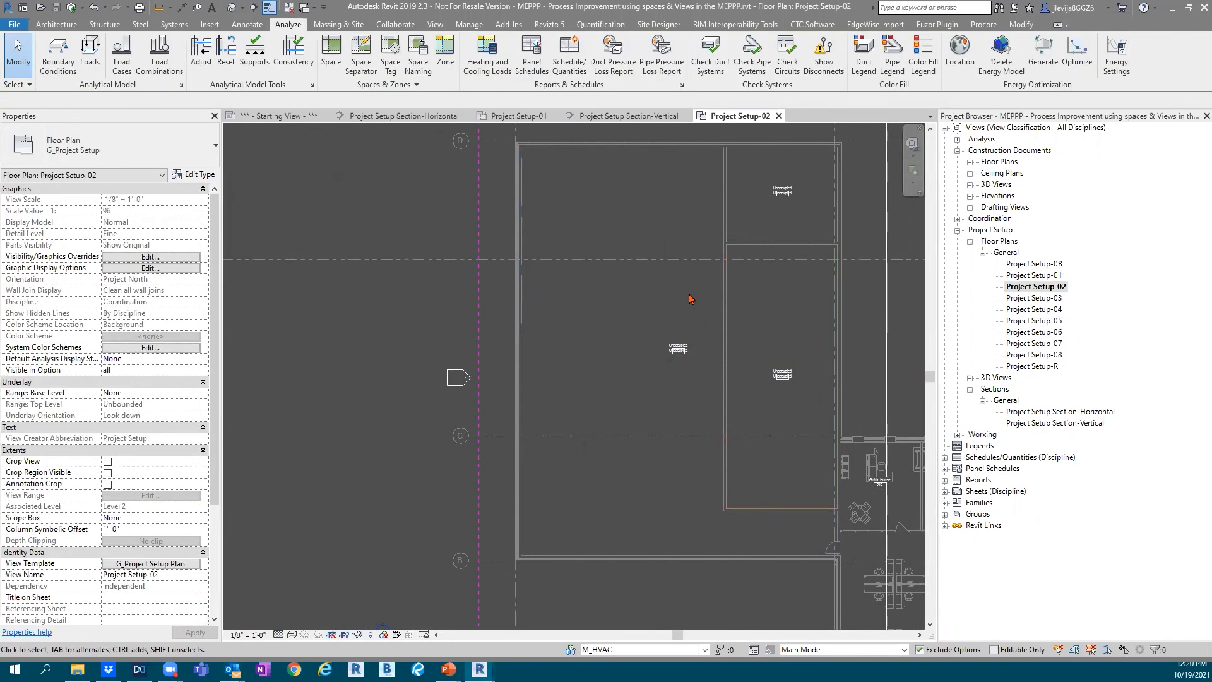
scroll(689, 297, "down", 1)
middle_click_drag(687, 294, 573, 290)
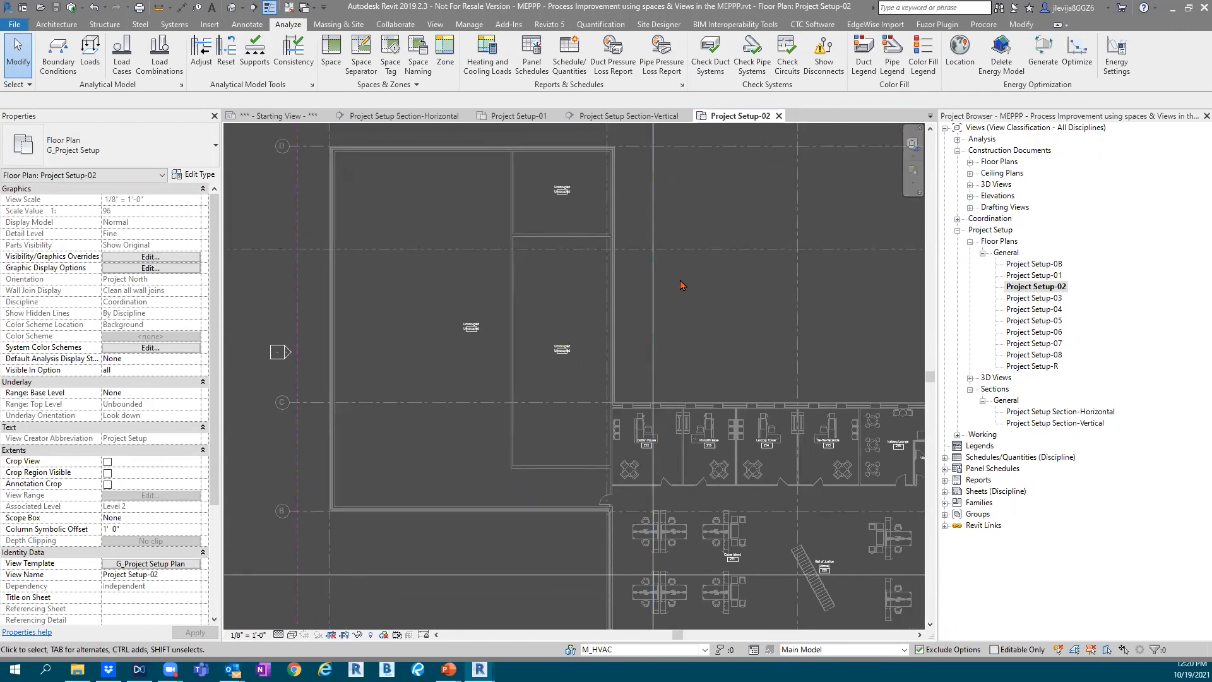
Run Space Naming to assign the architectural room names and numbers to the spaces on all levels
left_click(414, 69)
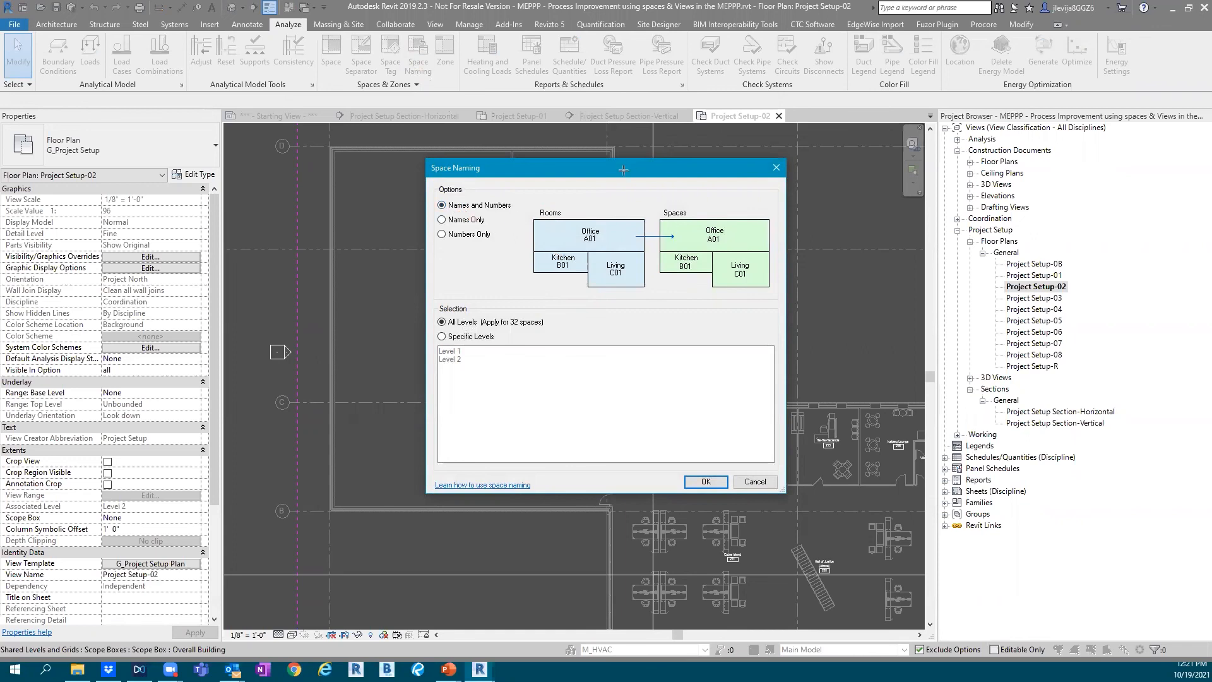
left_click_drag(519, 188, 654, 309)
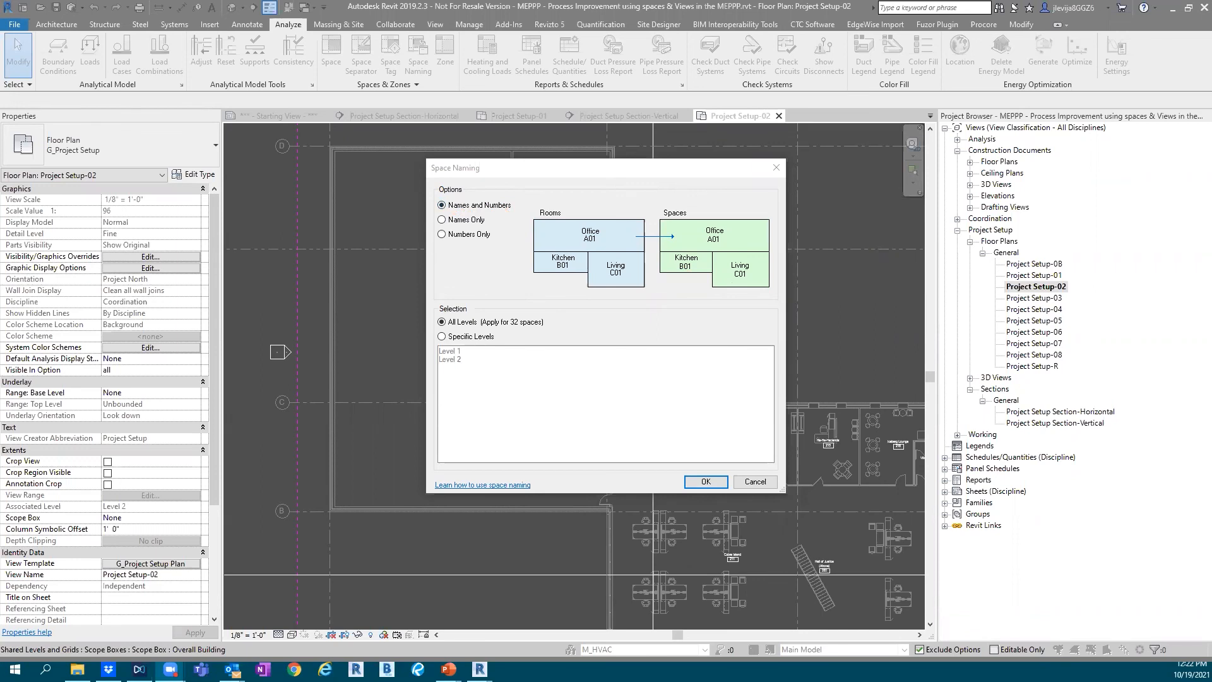
left_click_drag(429, 191, 523, 214)
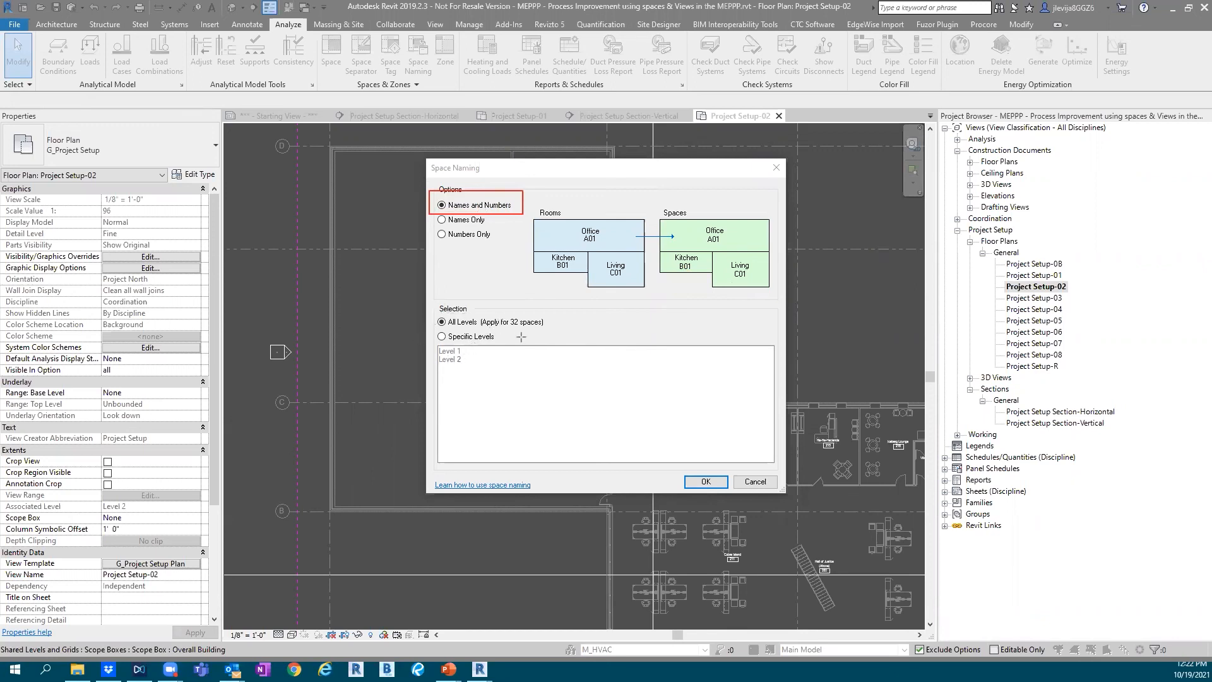
mouse_move(431, 302)
left_mouse_down()
mouse_move(450, 324)
mouse_move(561, 332)
left_mouse_up()
left_click_drag(672, 460, 732, 505)
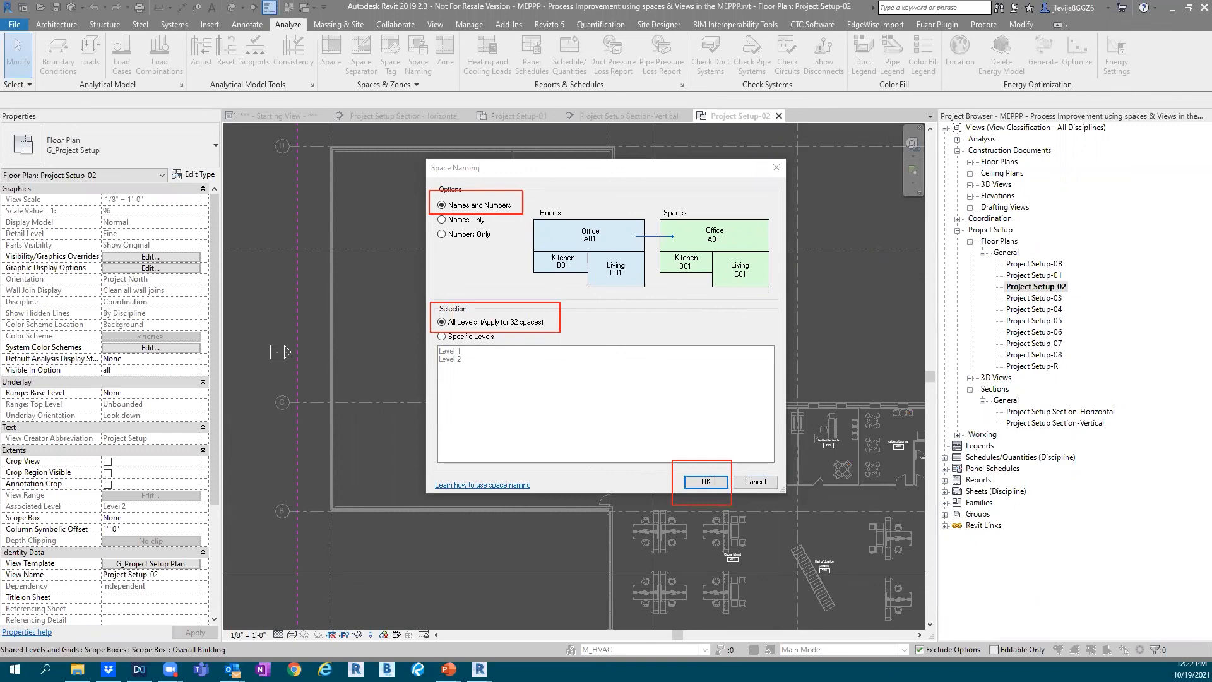
key("Escape")
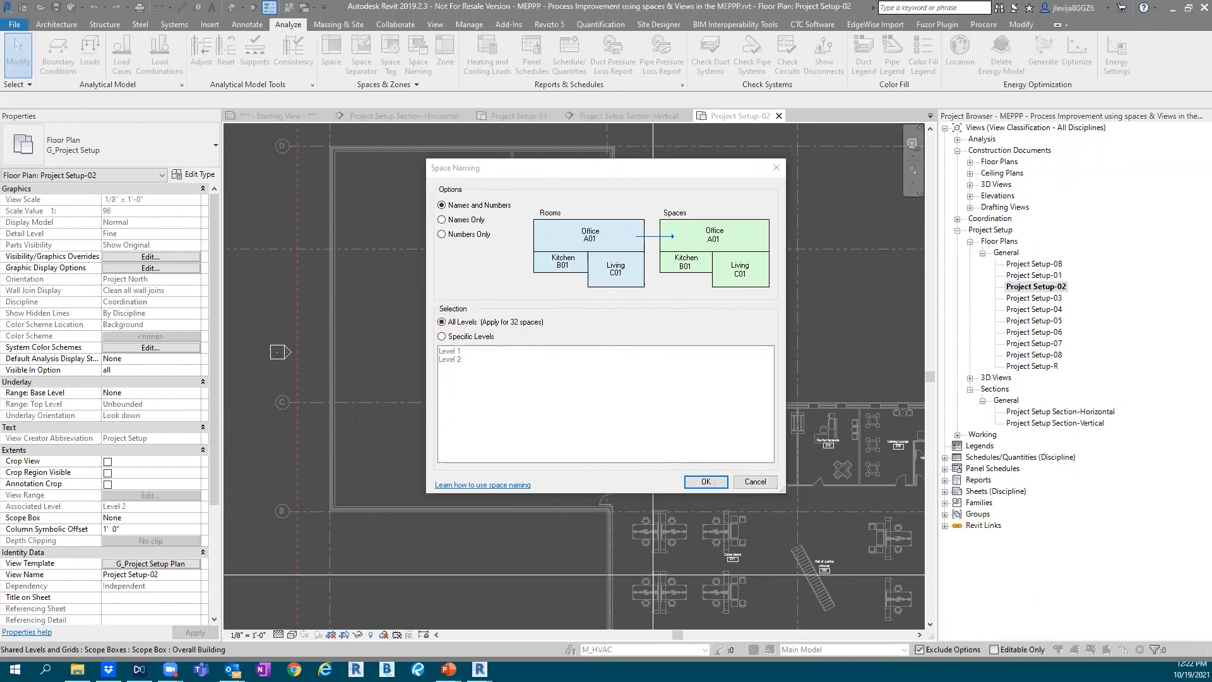
left_click(713, 483)
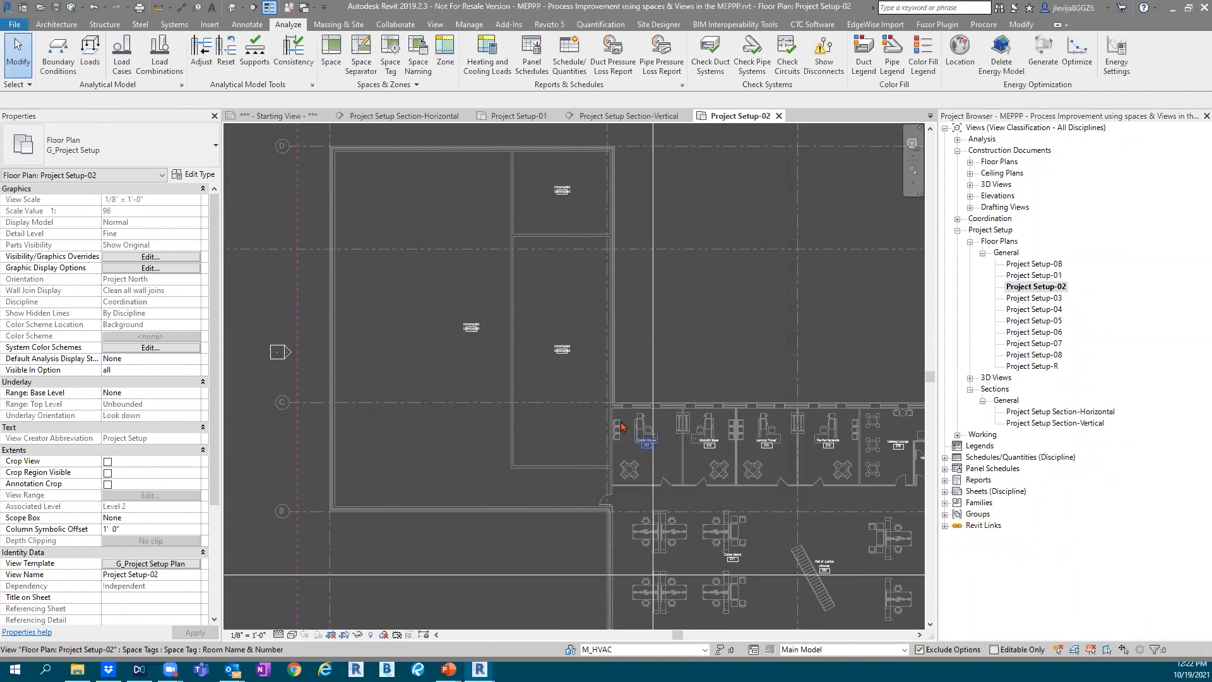
Inspect the space tags of the Goblin House, Lexcorp Tower, Monolith Base and Hall of Justice (Above) spaces for names and numbers
scroll(662, 471, "up", 3)
scroll(716, 487, "up", 3)
middle_click_drag(827, 459, 673, 290)
scroll(507, 309, "down", 2)
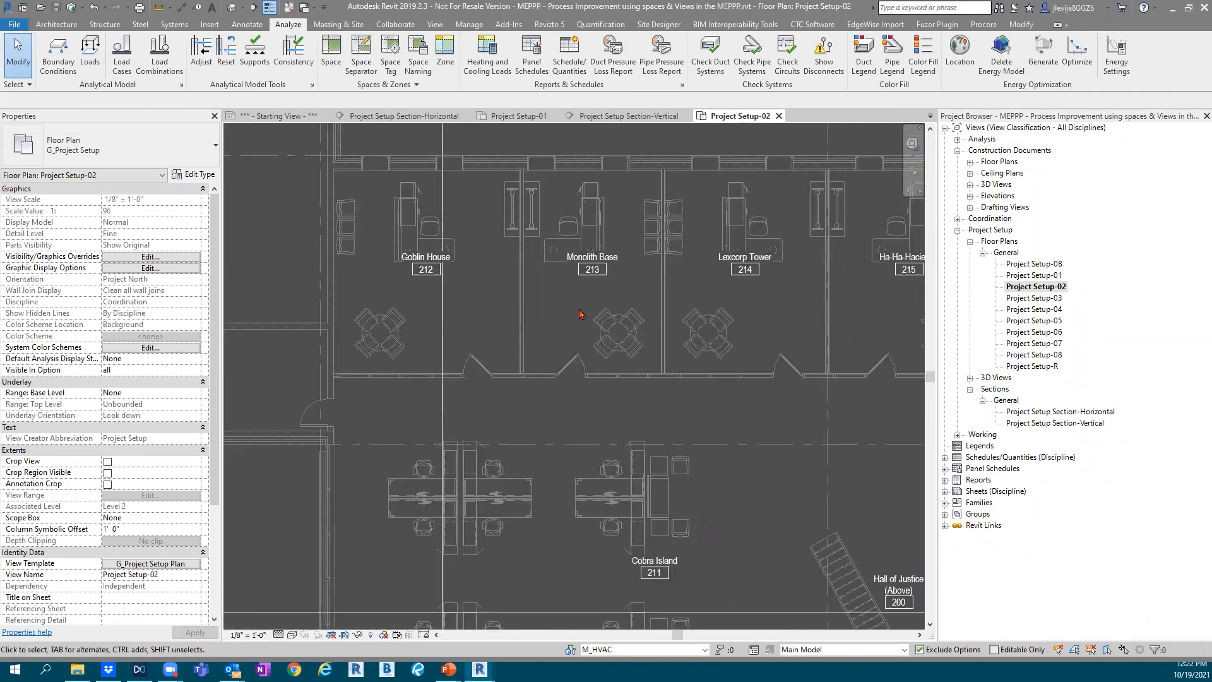
middle_click_drag(577, 308, 513, 303)
scroll(442, 301, "up", 2)
left_click(346, 247)
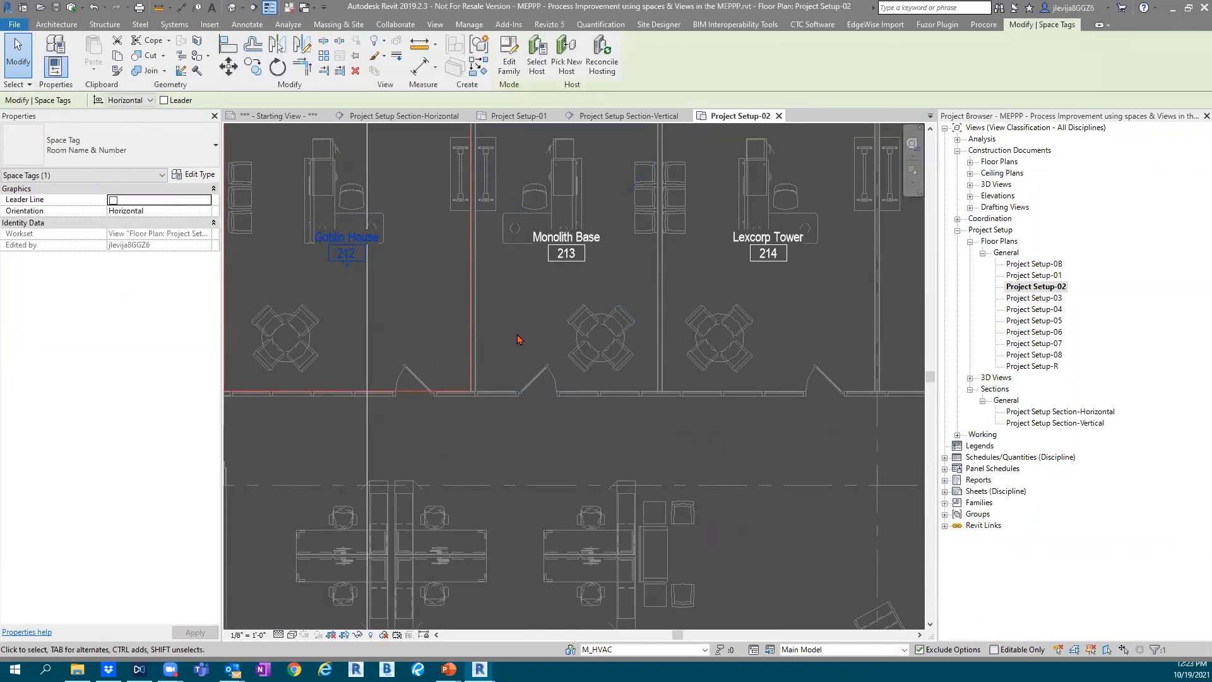
scroll(516, 336, "down", 1)
scroll(686, 283, "up", 2)
left_click(726, 270)
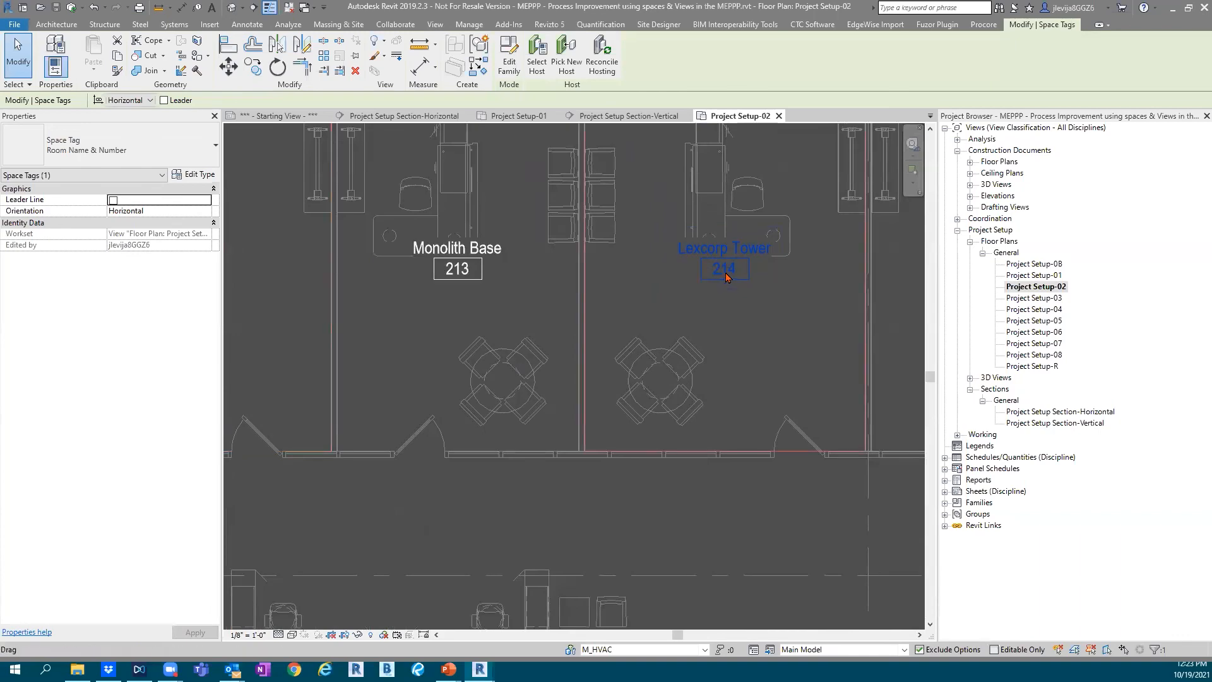
left_click(471, 274)
scroll(723, 385, "down", 4)
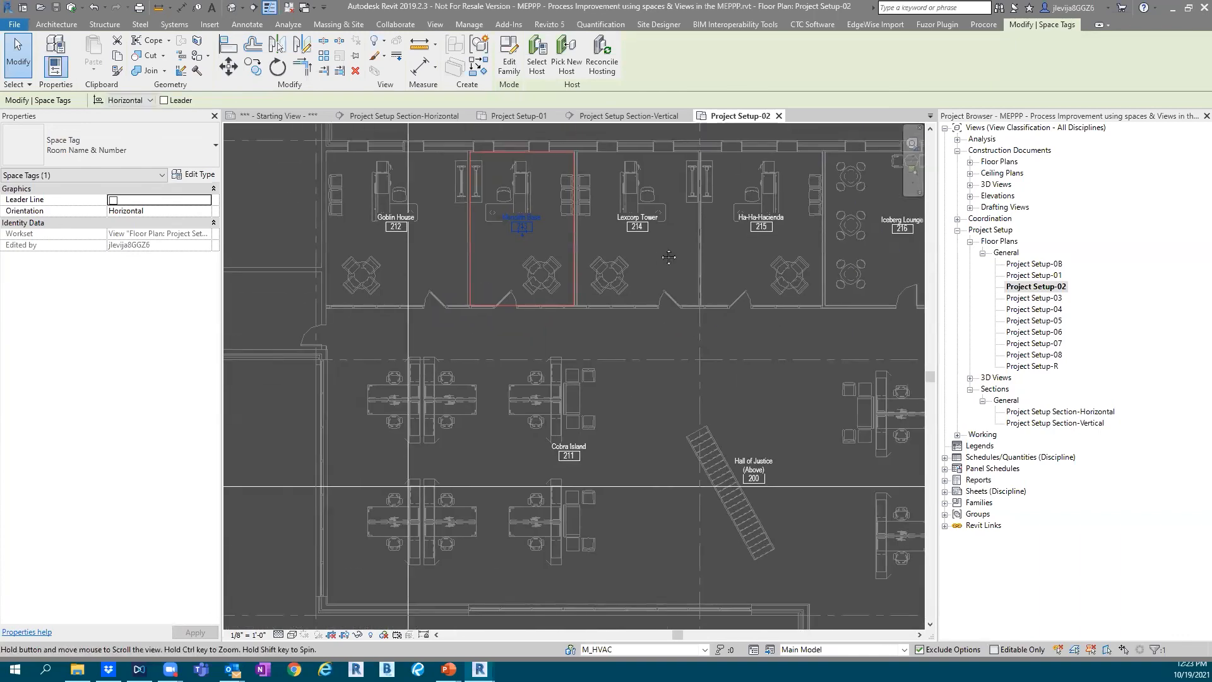
scroll(717, 406, "up", 3)
left_click(688, 372)
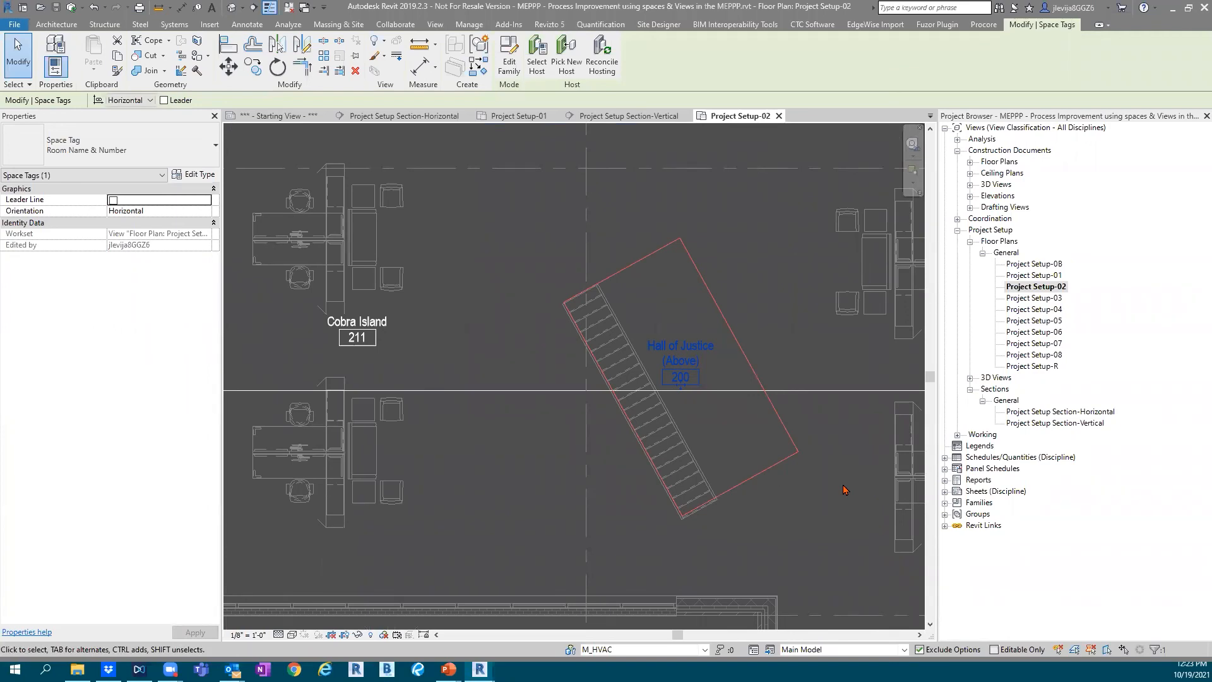
scroll(486, 450, "down", 2)
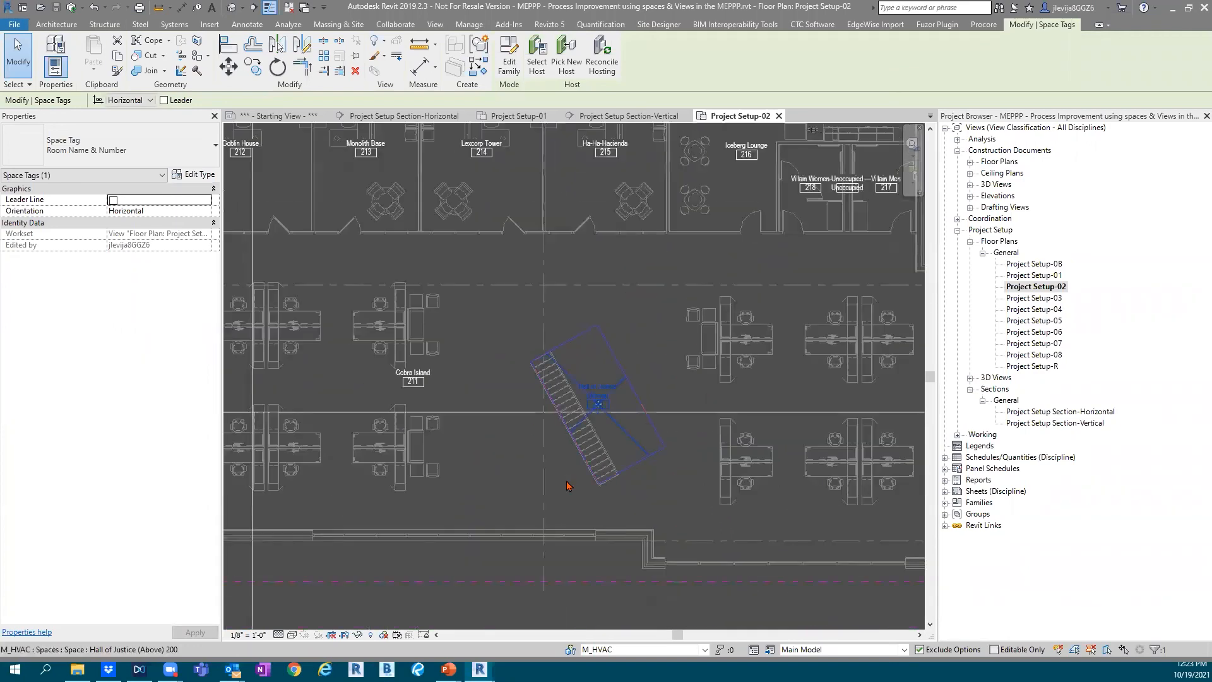
Select the Hall of Justice (Above) space and read through its properties down to the energy analysis and fire protection data
left_click(624, 381)
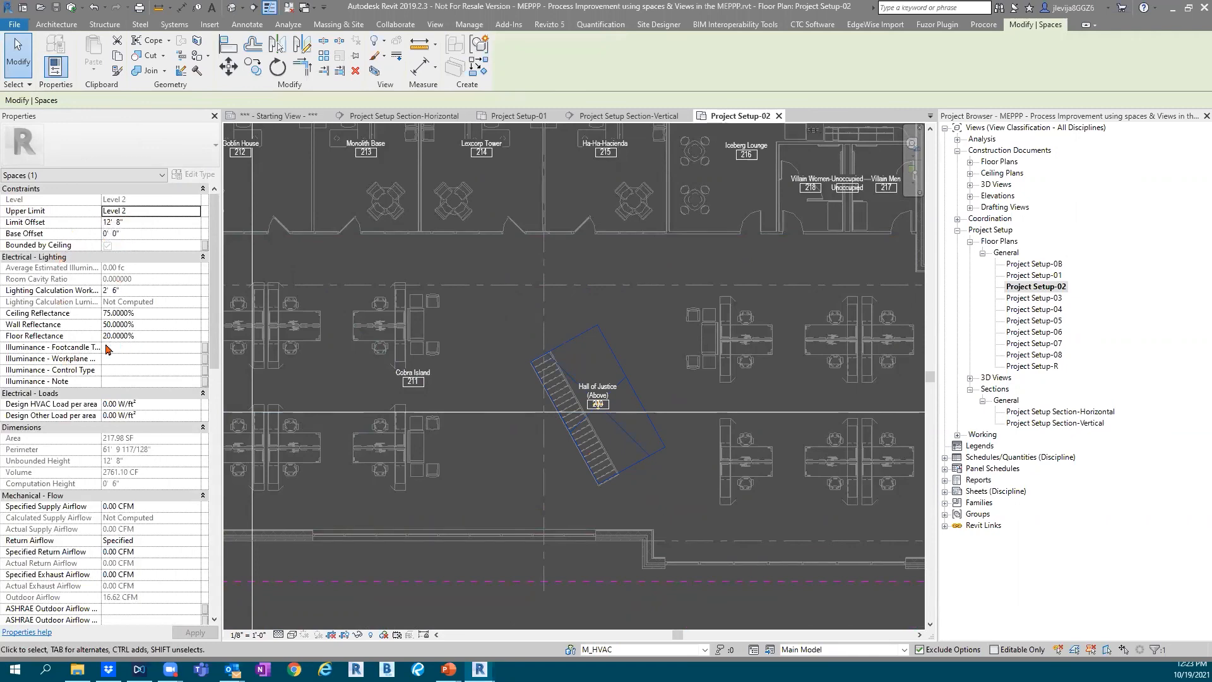
scroll(111, 470, "down", 5)
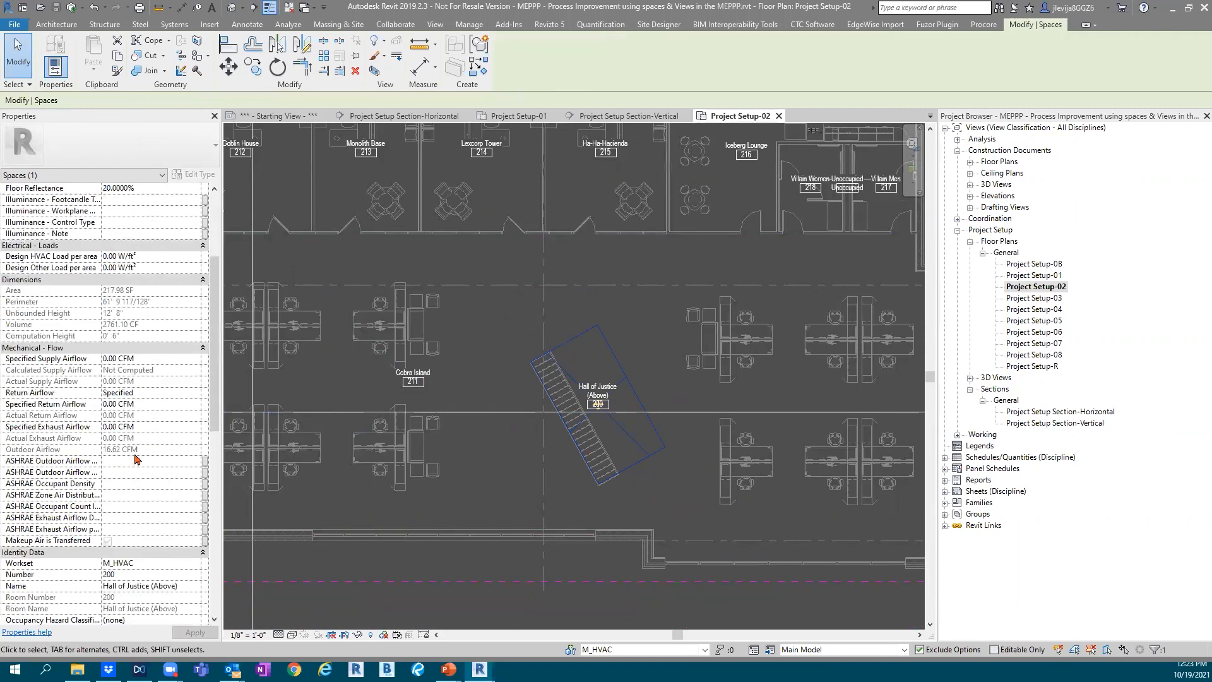
scroll(136, 459, "down", 10)
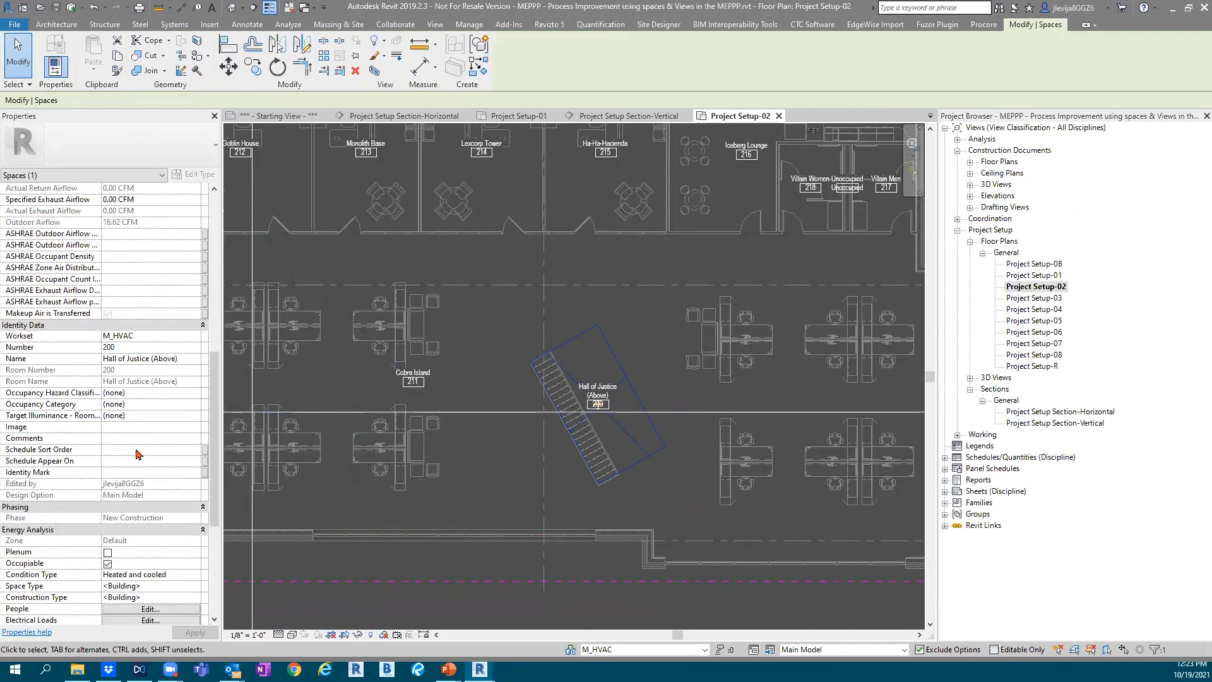
scroll(138, 453, "down", 4)
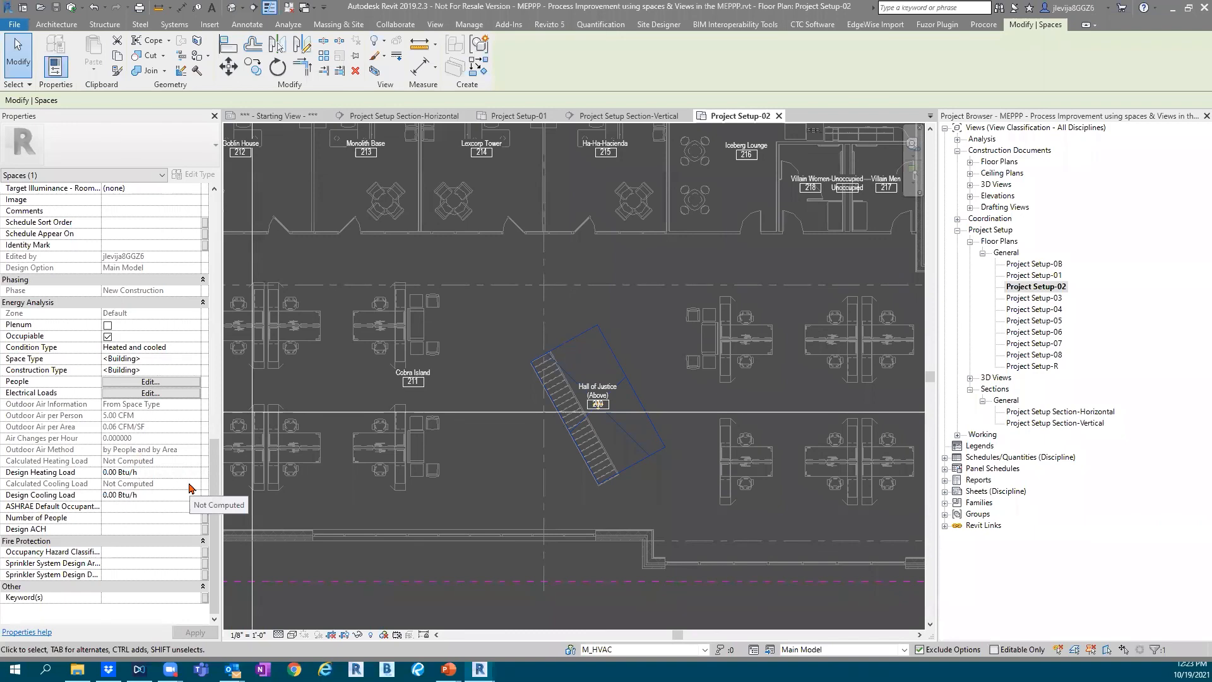
Review the space's energy analysis choices for space type, construction type, people and condition type without changing them
left_click(195, 359)
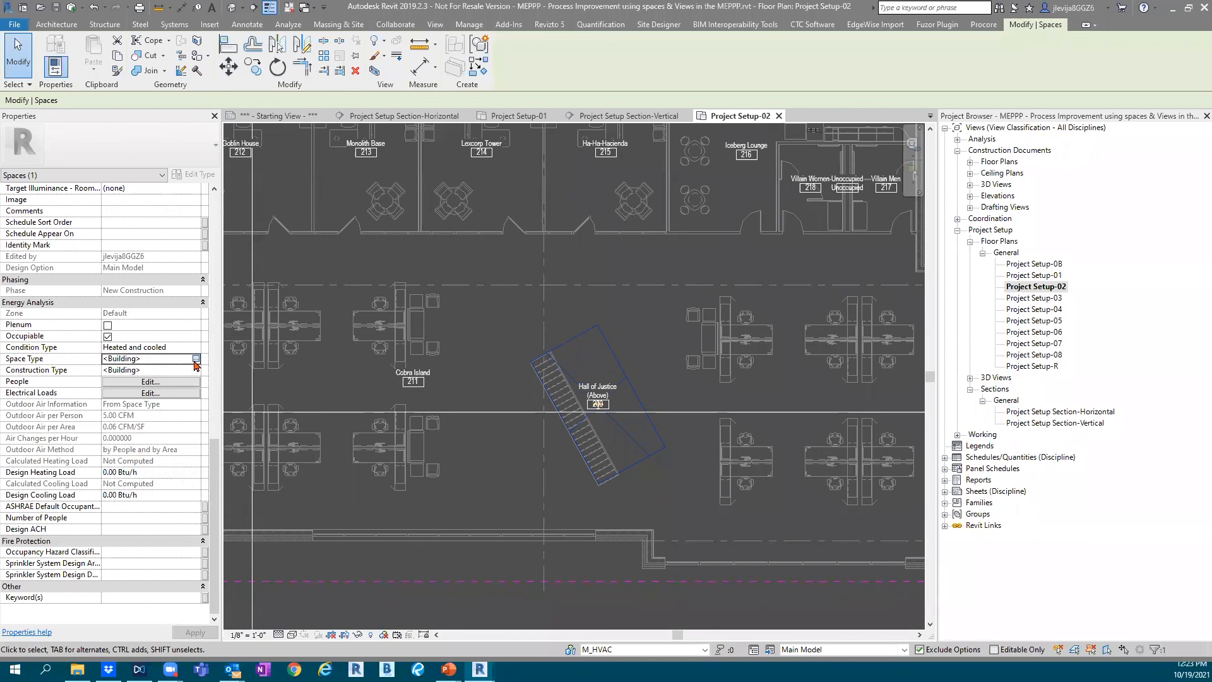
left_click(195, 359)
left_click(840, 460)
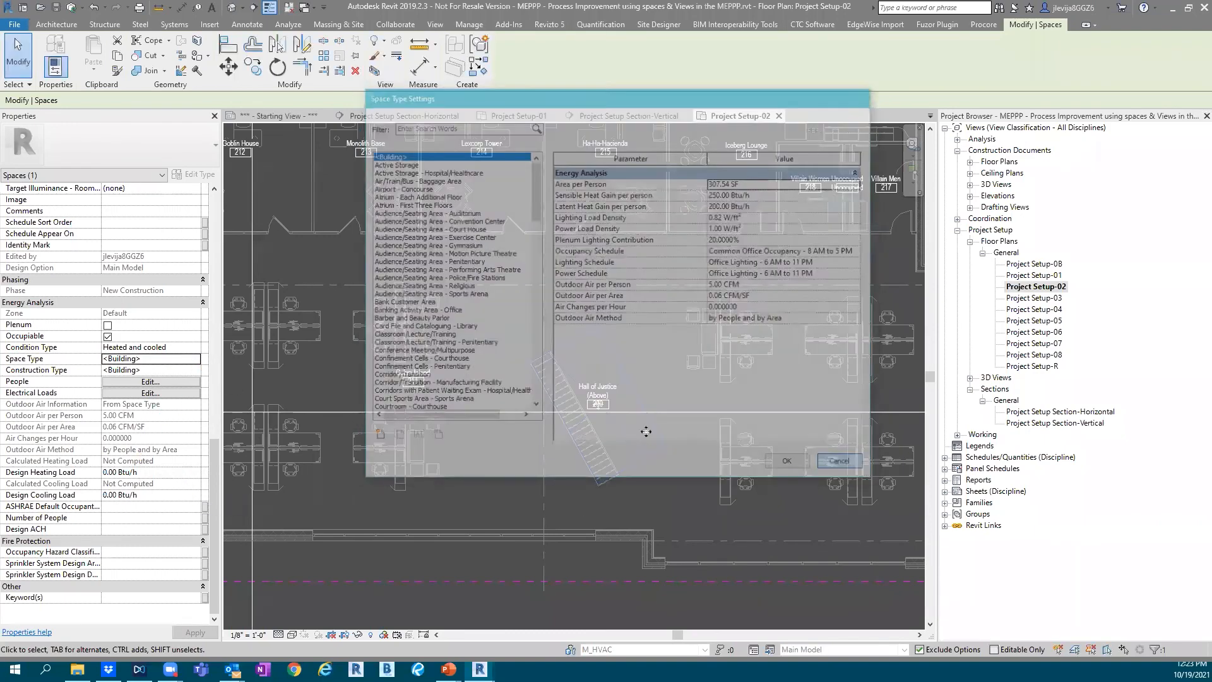
left_click(195, 369)
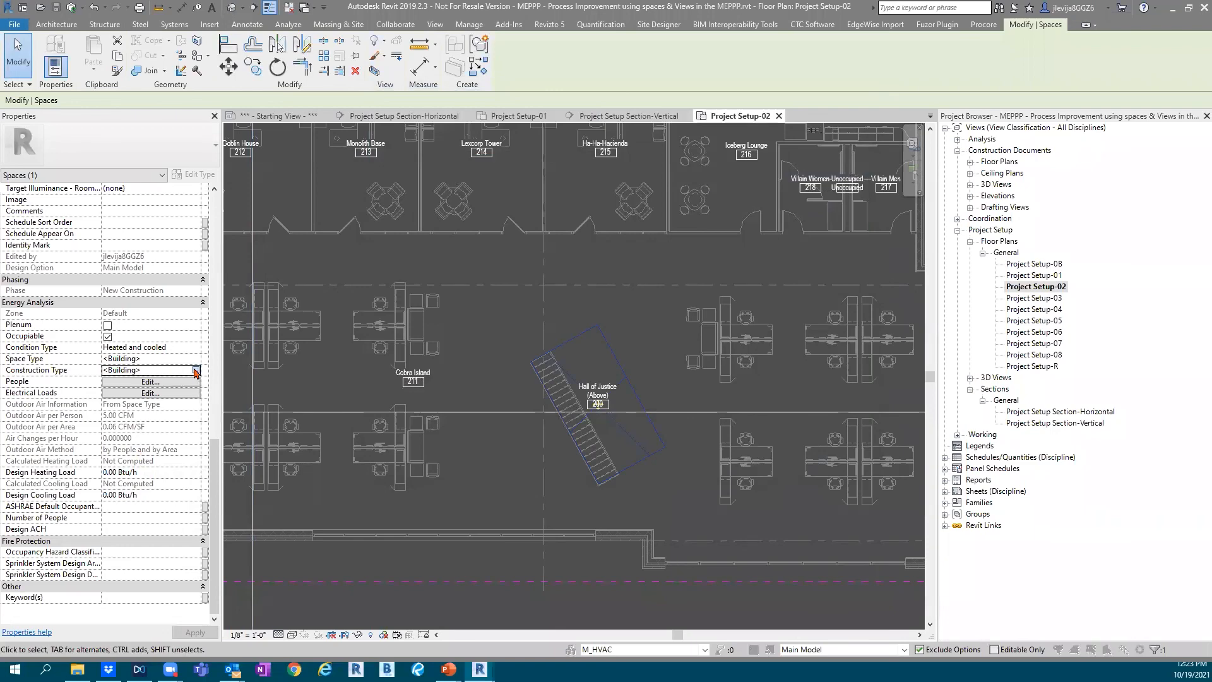
left_click(195, 370)
left_click(814, 447)
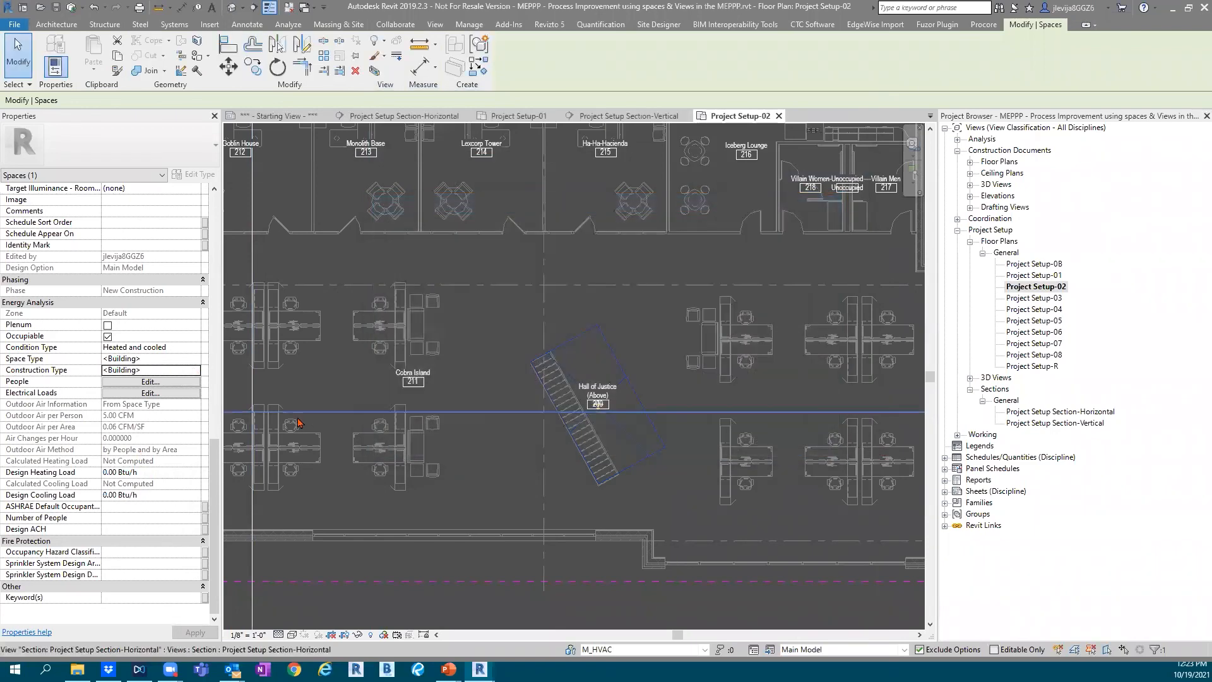
left_click(176, 382)
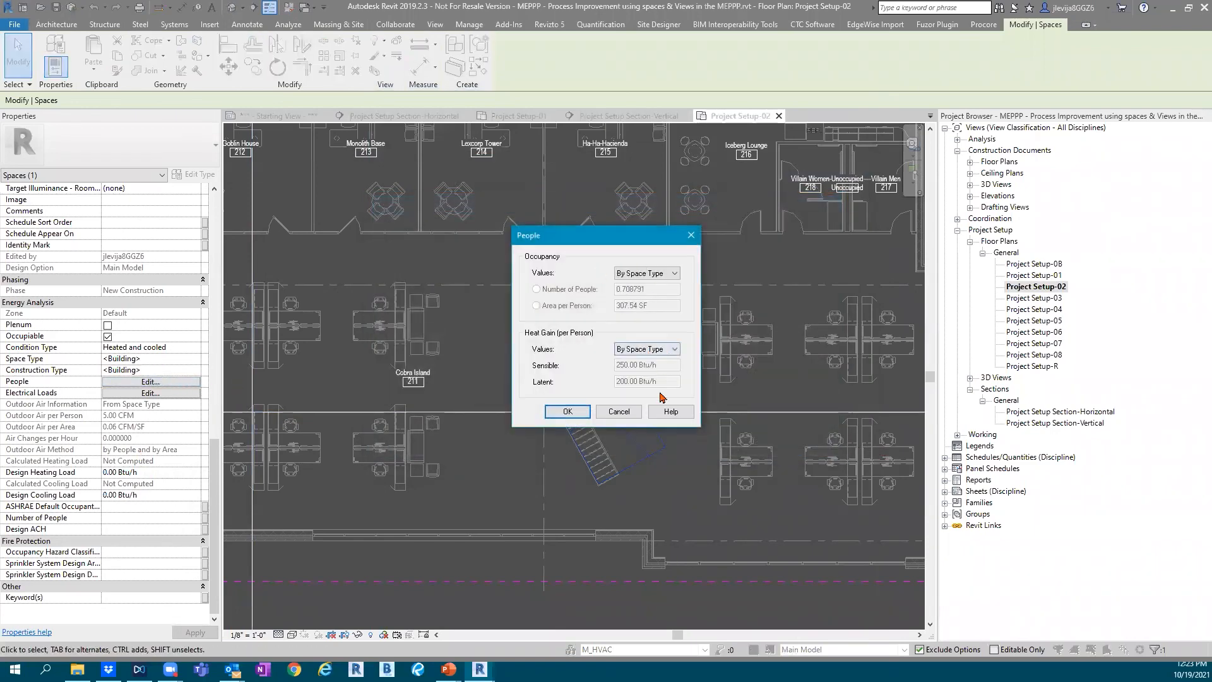
left_click(618, 411)
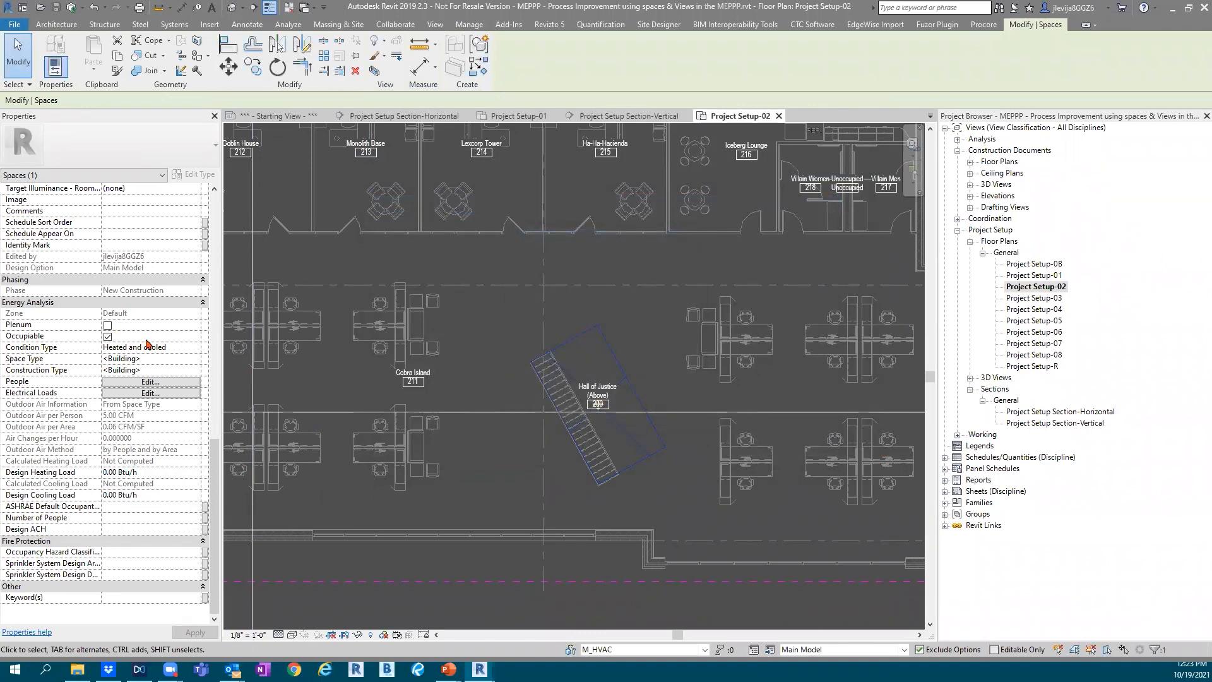
left_click(195, 347)
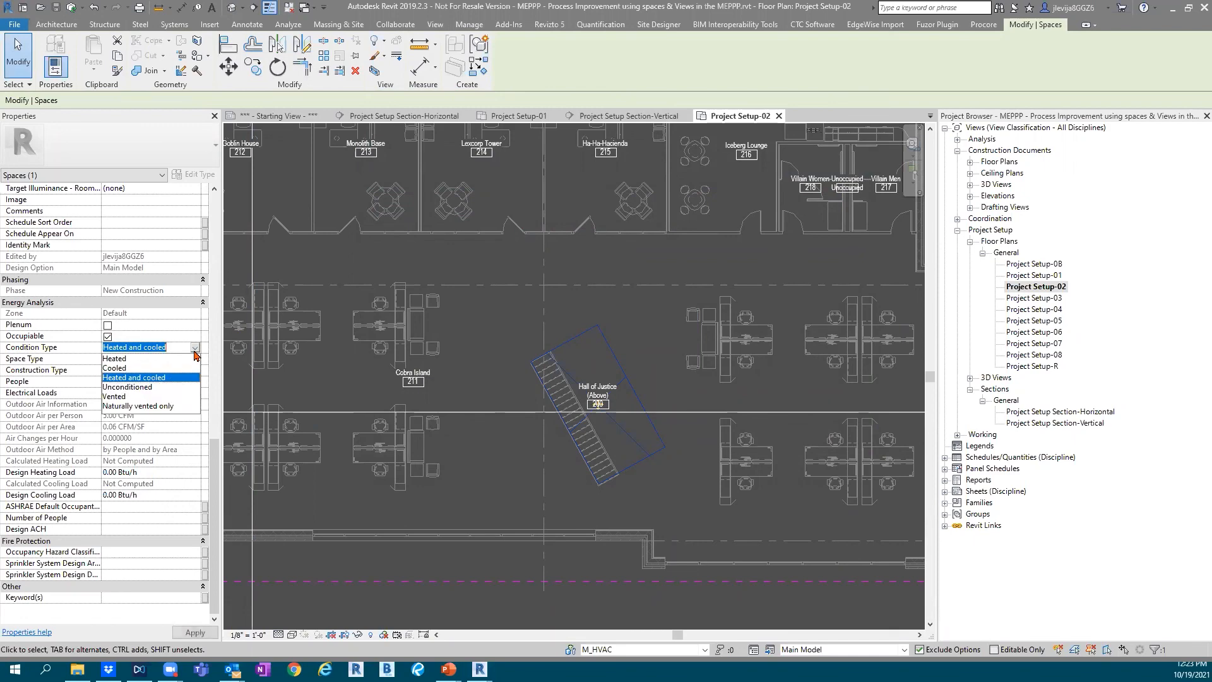
left_click(195, 350)
Review the Hall of Justice space's identity, mechanical flow, dimension and lighting properties back up to its constraints
scroll(165, 467, "up", 3)
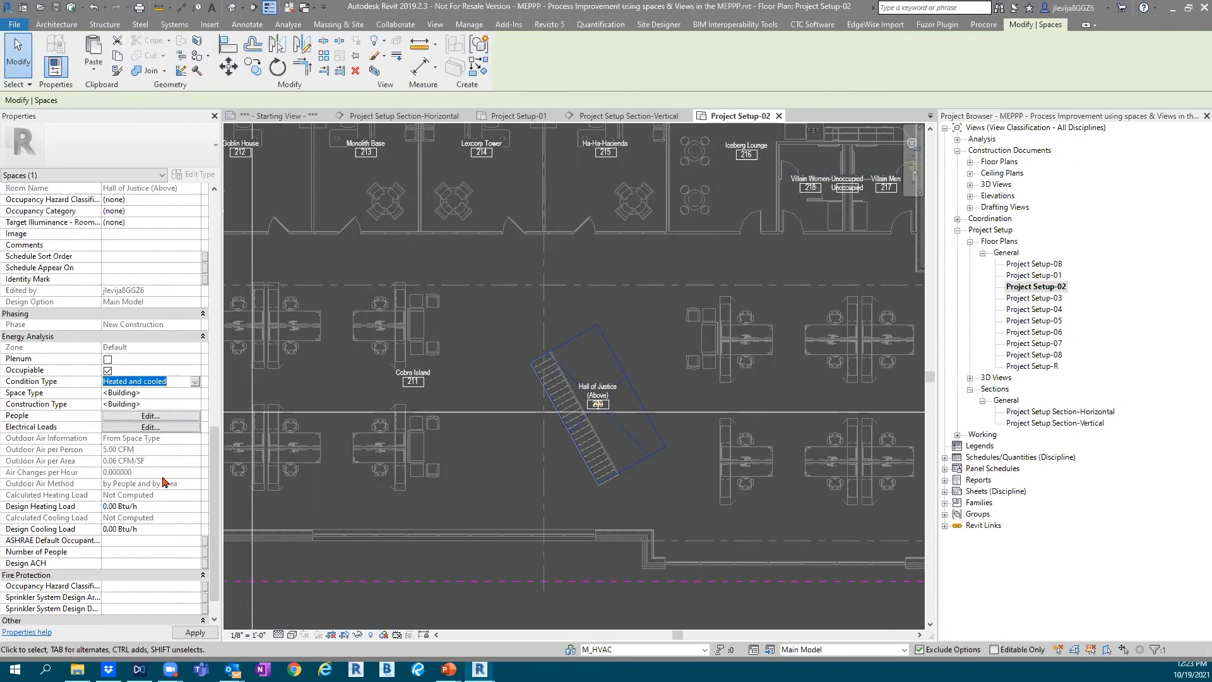
scroll(165, 479, "up", 1)
scroll(173, 469, "up", 1)
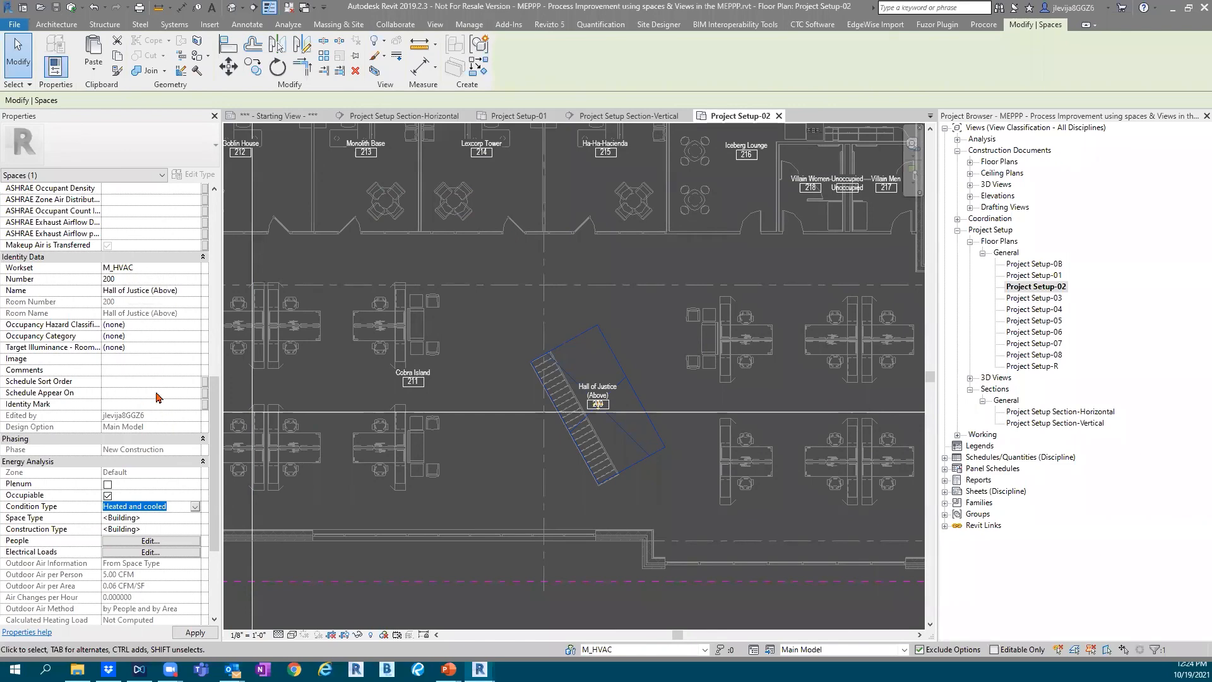
scroll(187, 401, "up", 5)
scroll(188, 400, "up", 5)
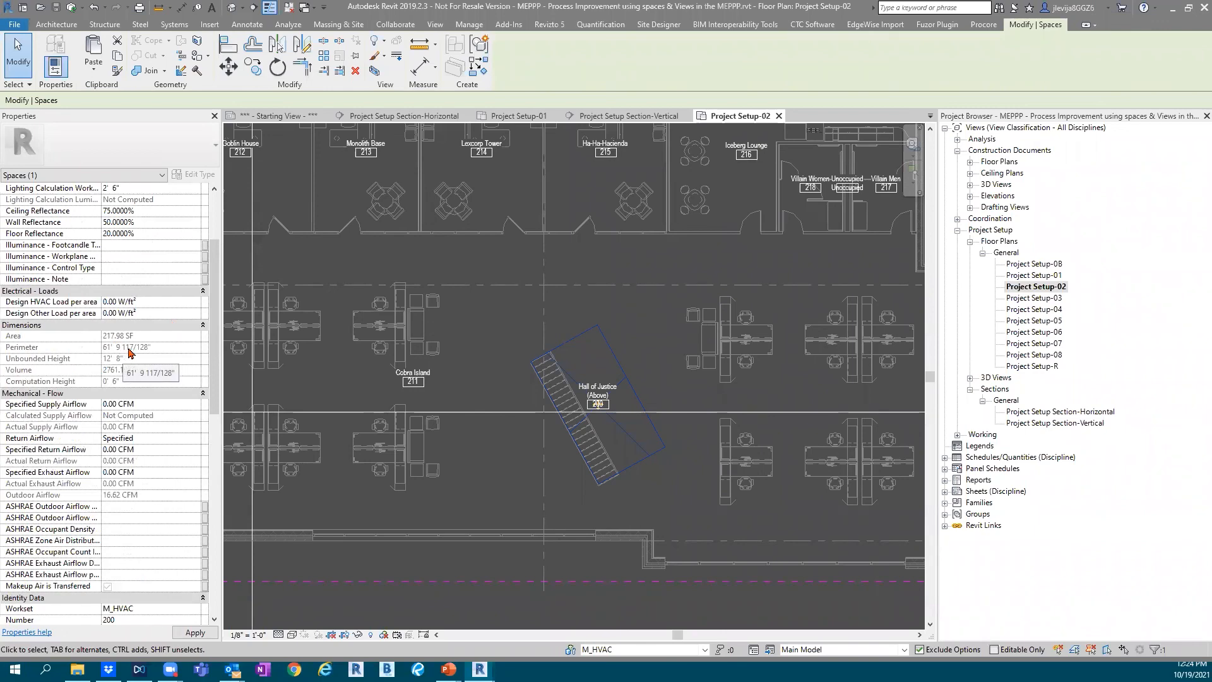
scroll(130, 372, "up", 3)
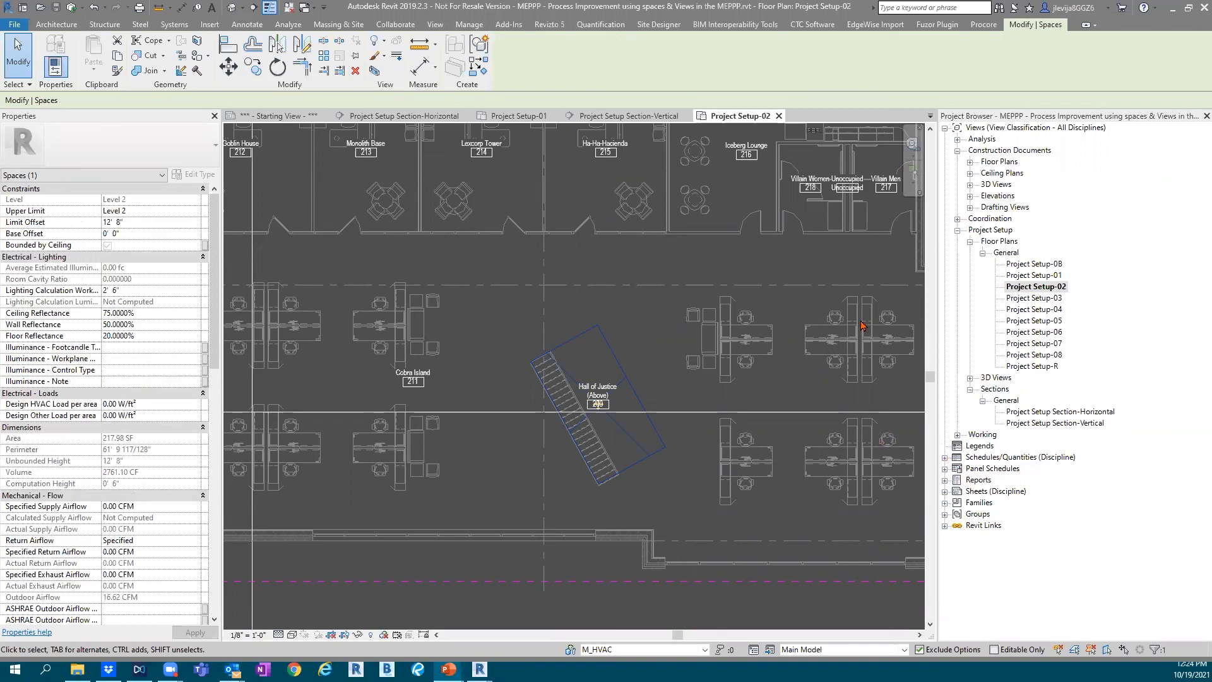
Open the Fire Protection Ceiling Plan-01 view from the construction documents' ceiling plans
left_click(969, 174)
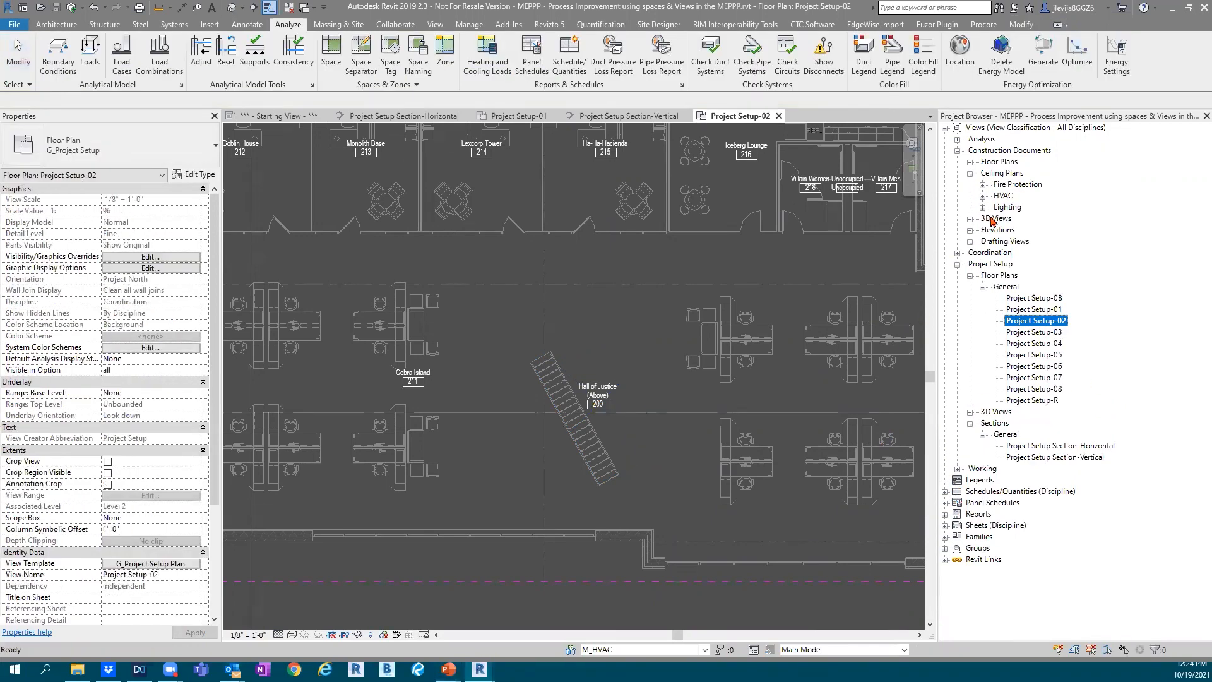
left_click(983, 185)
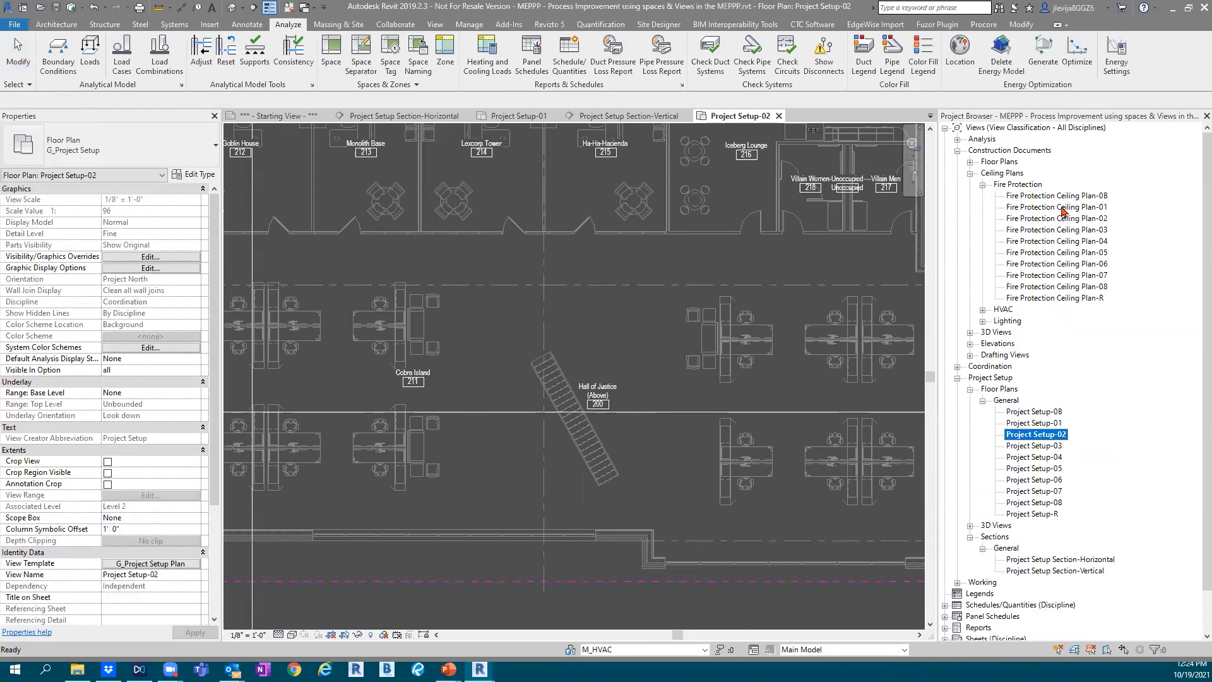
left_click(1062, 208)
double_click(1062, 208)
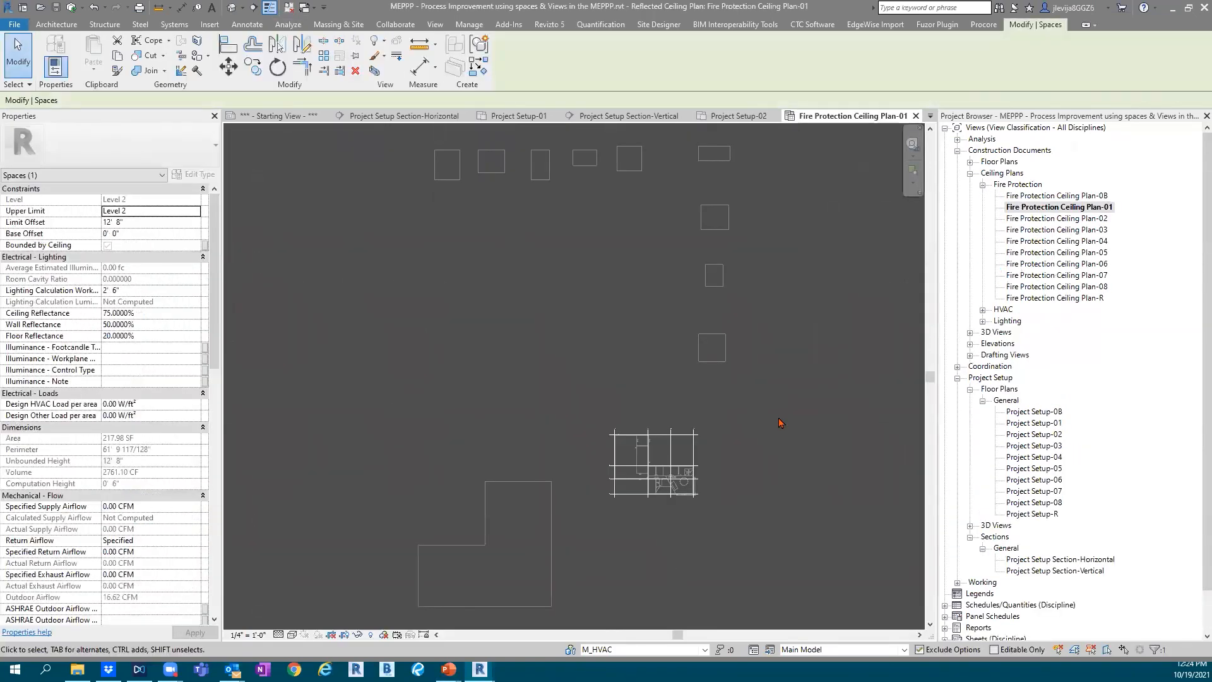
Deselect the space and assign the Overall Building scope box to Fire Protection Ceiling Plan-01
left_click(344, 292)
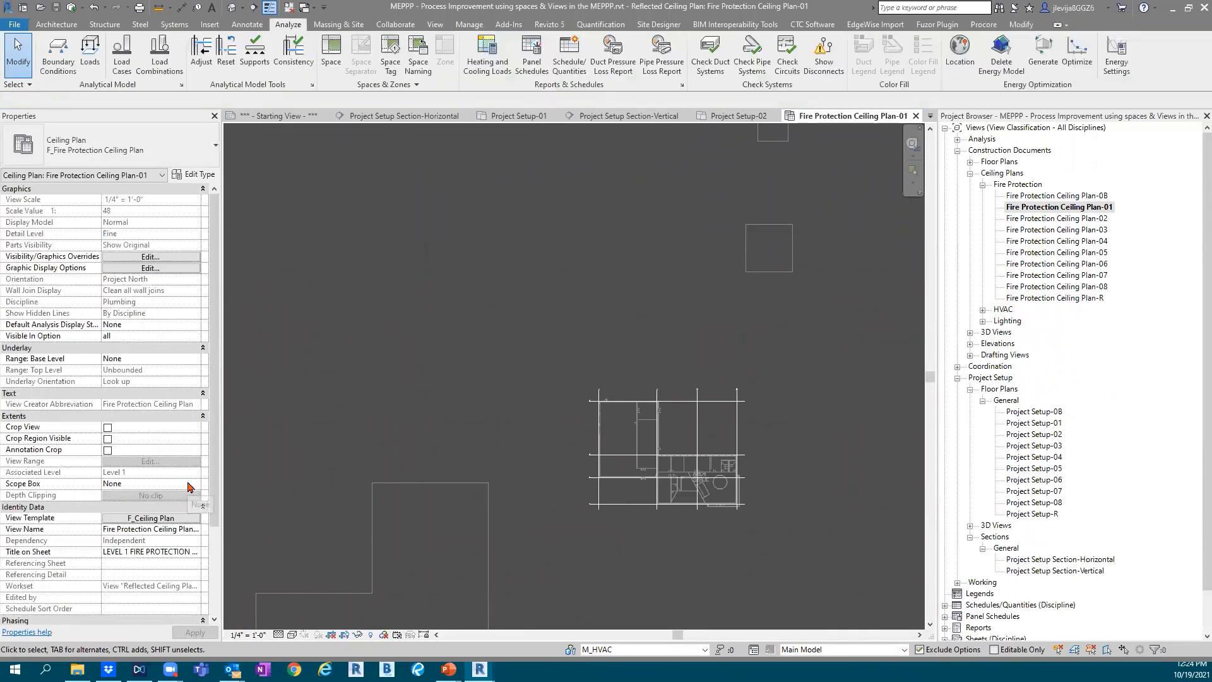
left_click(192, 484)
type("Overall Building")
key("Return")
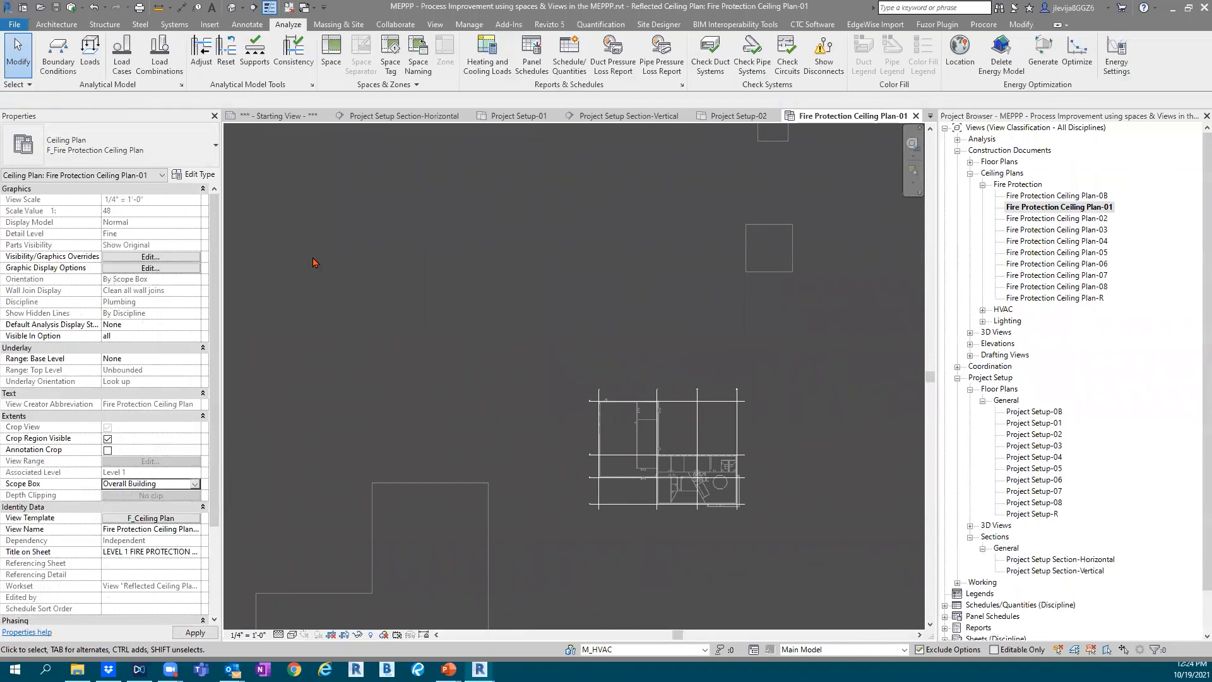
scroll(739, 506, "up", 4)
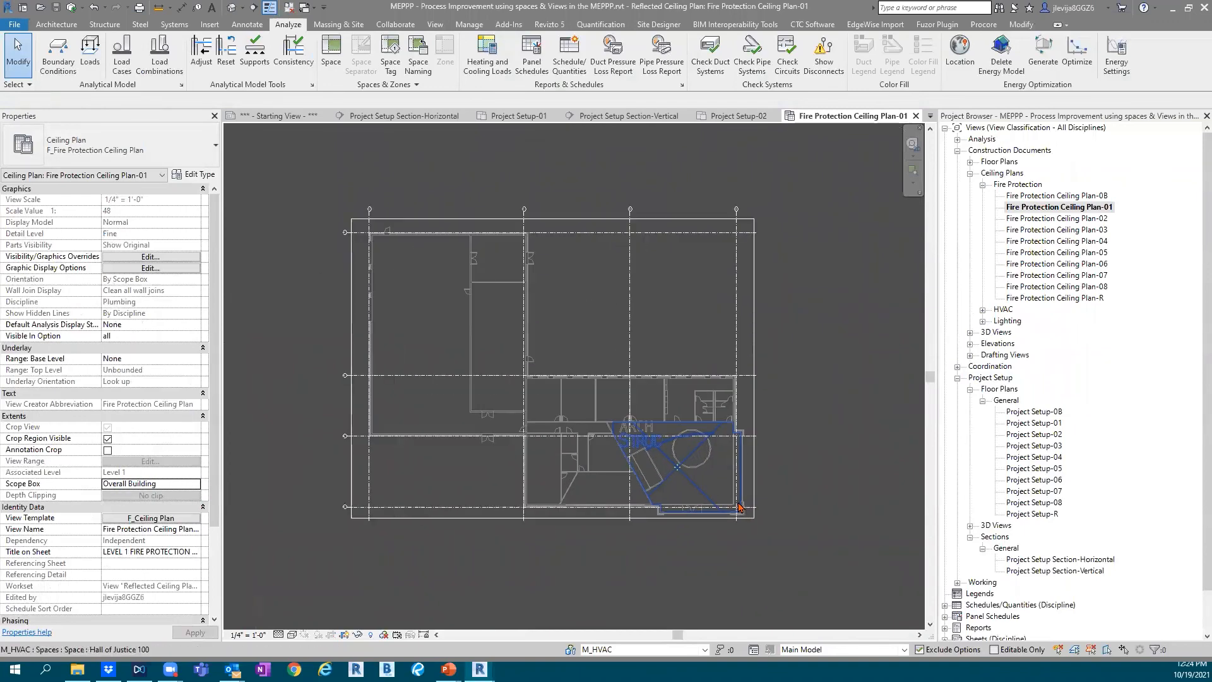
scroll(664, 327, "up", 2)
middle_click_drag(680, 372, 657, 207)
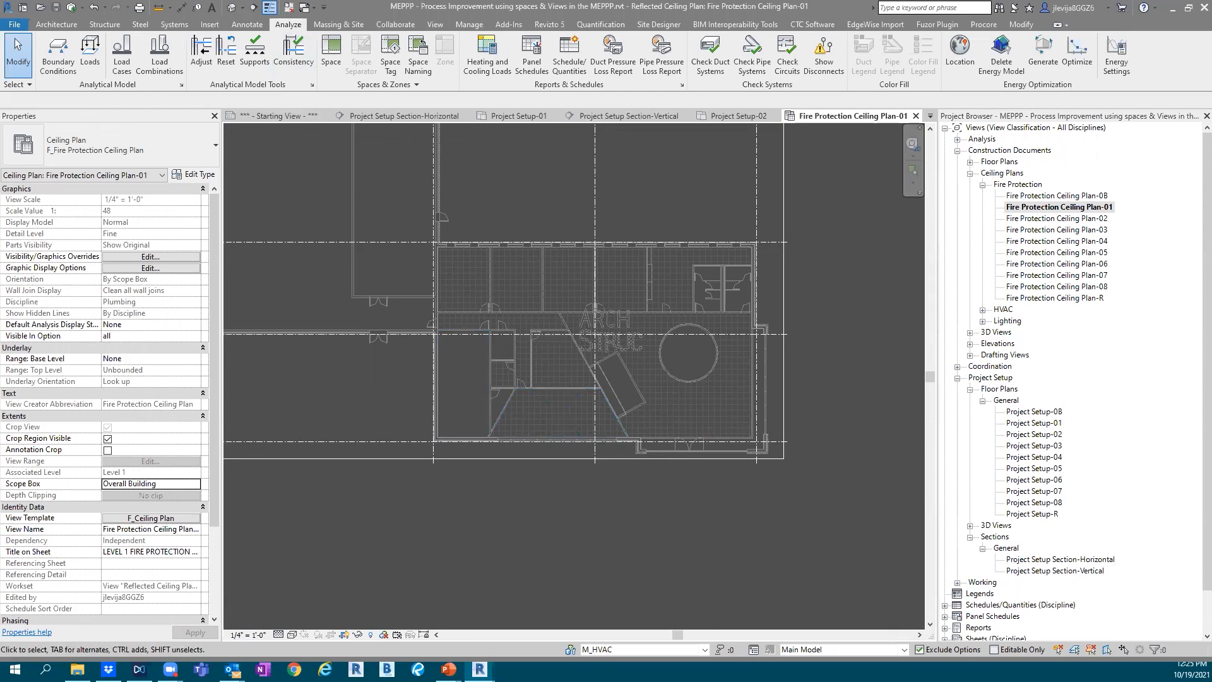
Tag all untagged spaces in Fire Protection Ceiling Plan-01 with Space Tag : Room Name & Number, horizontal and without leaders
left_click(247, 25)
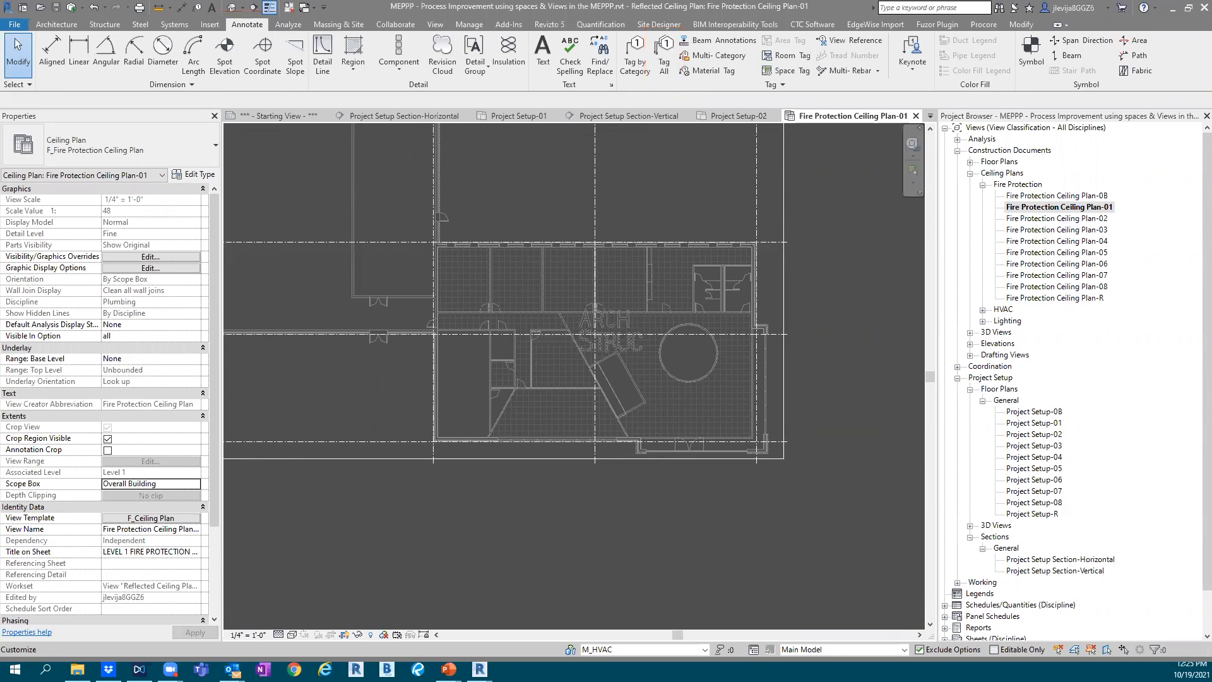
left_click(665, 57)
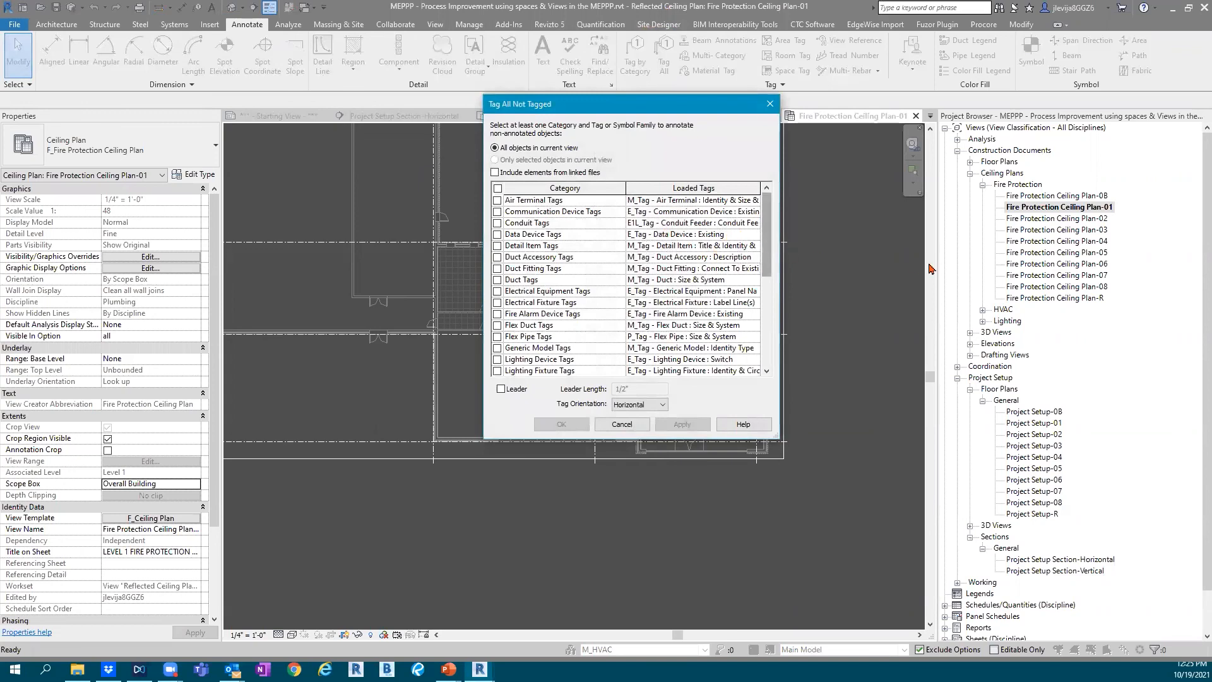
left_click_drag(765, 249, 765, 346)
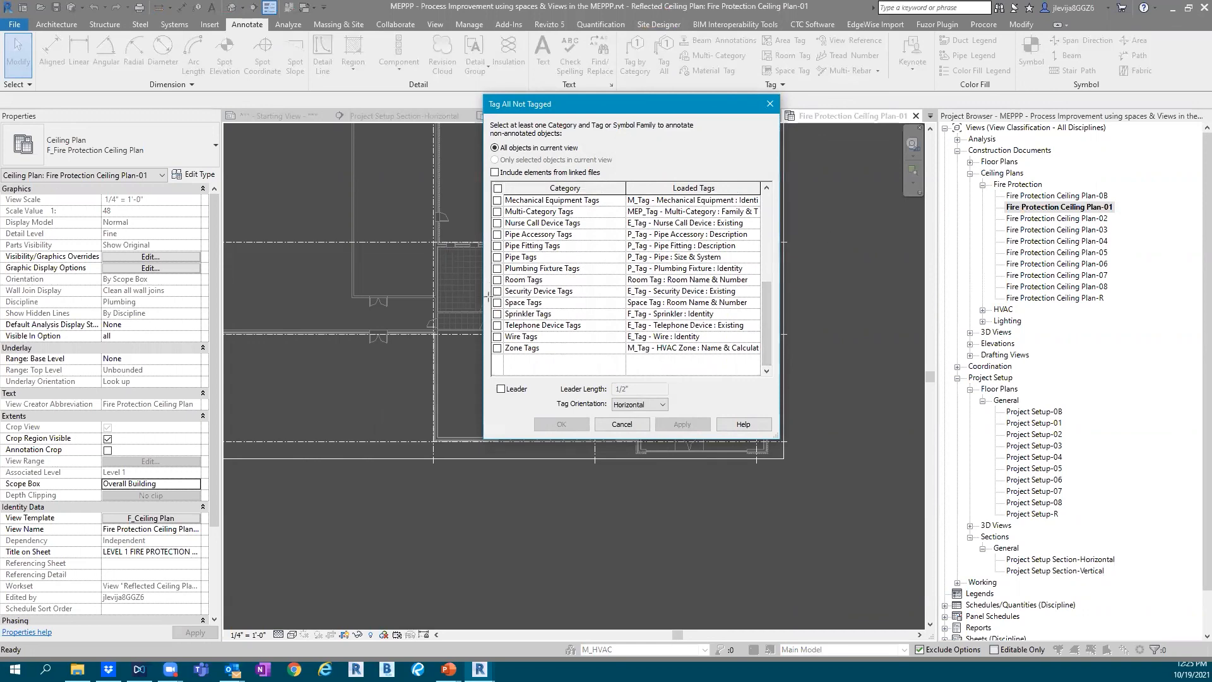
mouse_move(483, 290)
left_mouse_down()
mouse_move(548, 321)
mouse_move(772, 309)
left_mouse_up()
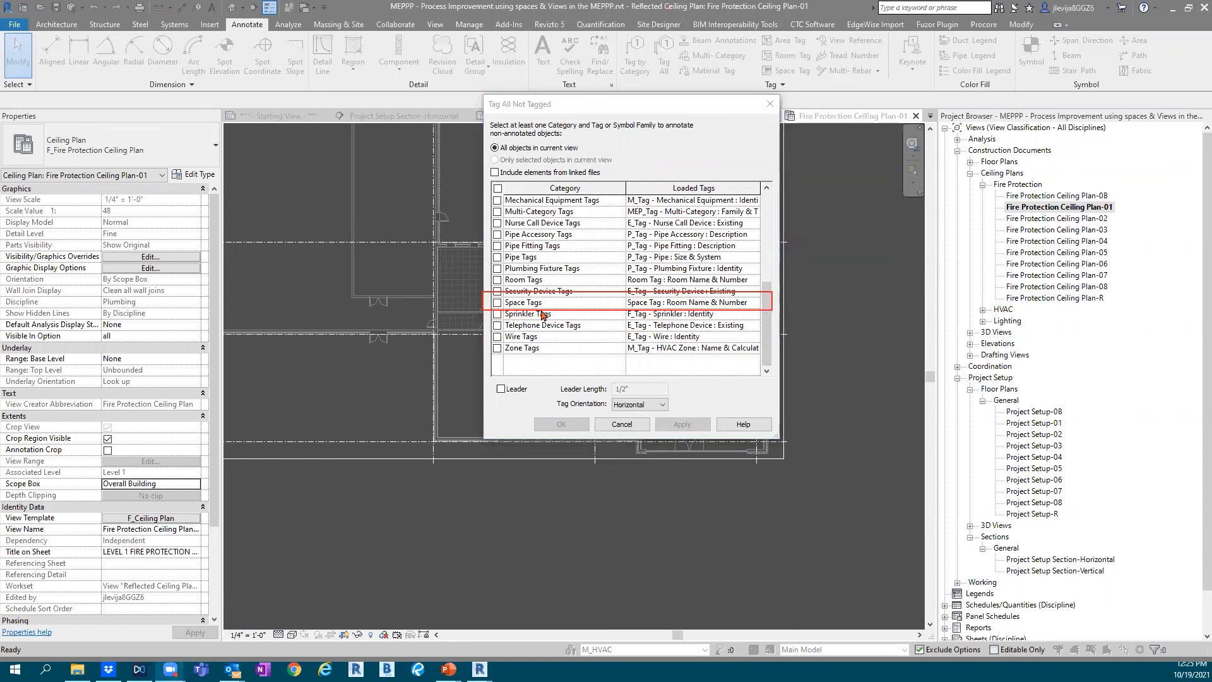
left_click(497, 303)
left_click(755, 303)
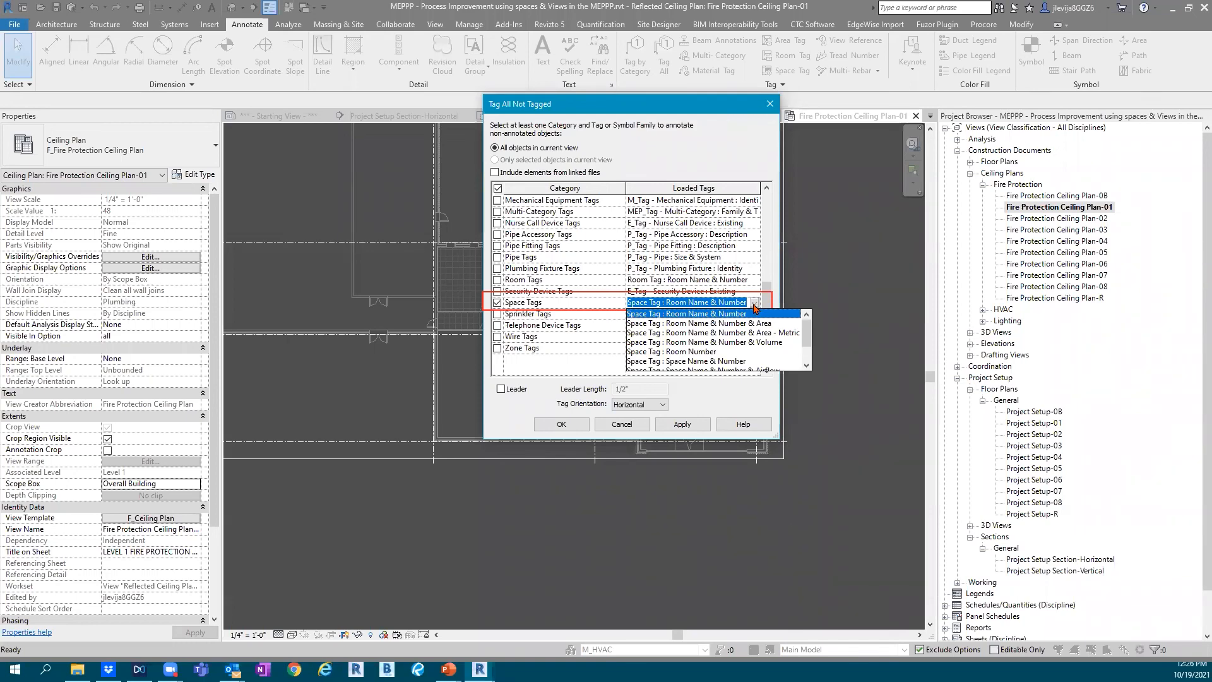
mouse_move(807, 335)
left_mouse_down()
mouse_move(807, 355)
mouse_move(807, 333)
left_mouse_up()
left_click(755, 305)
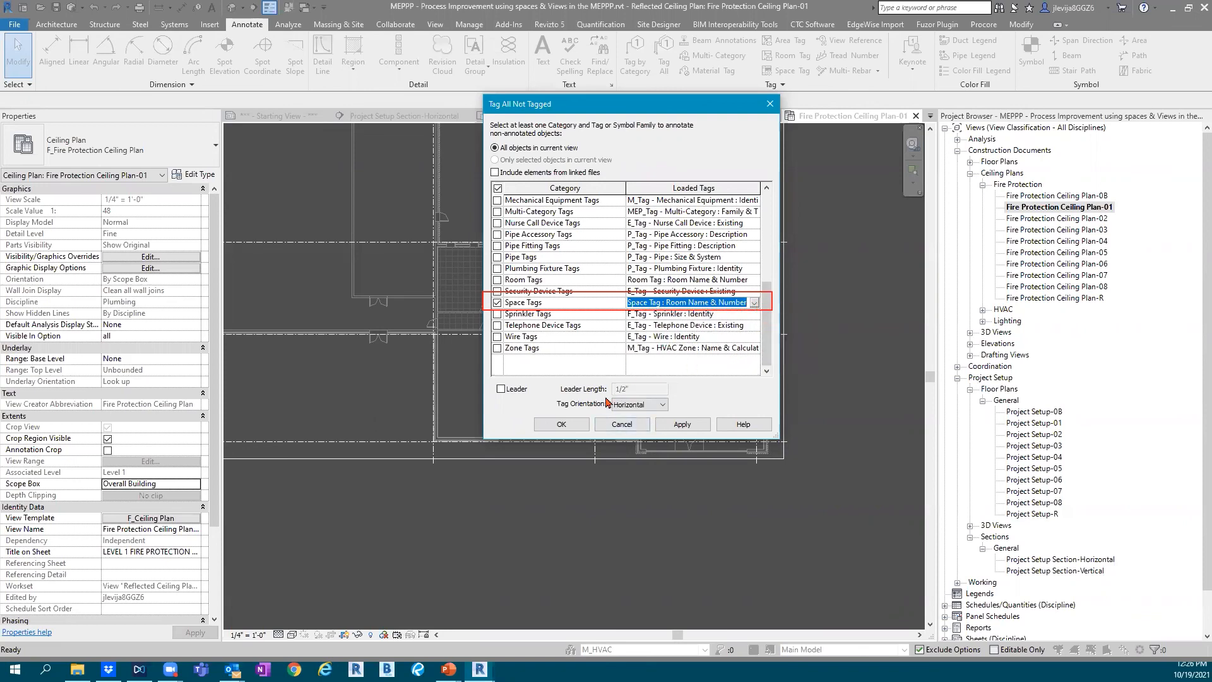
left_click(561, 424)
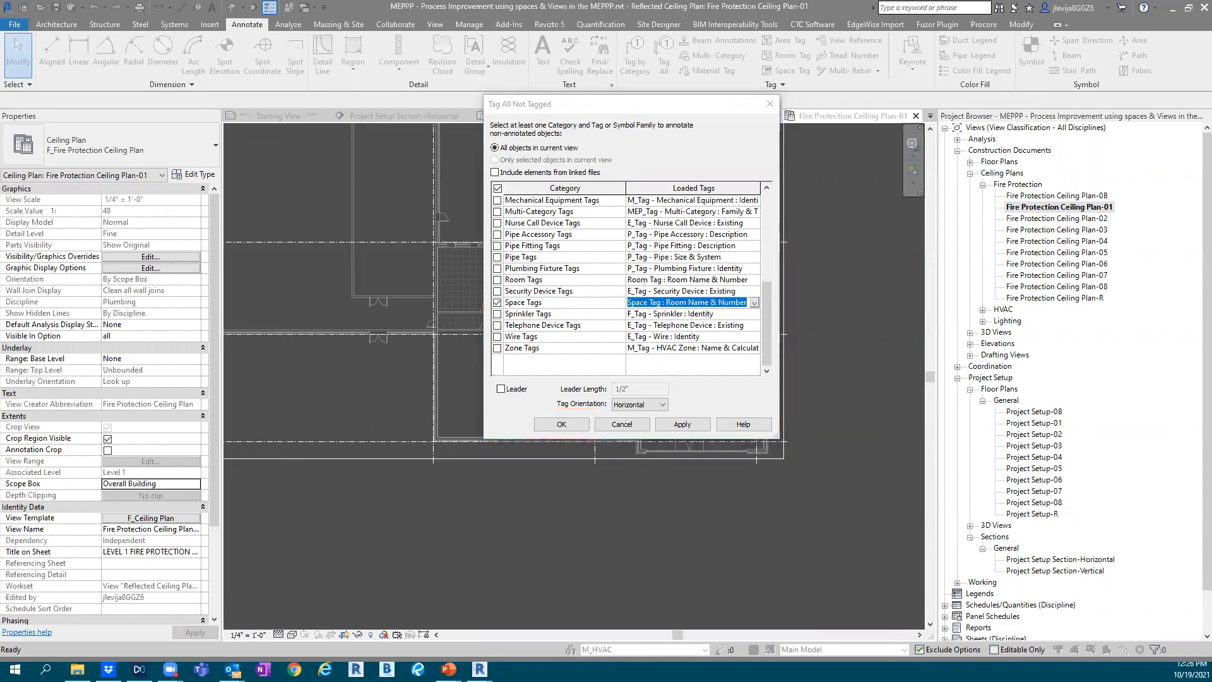
left_click(561, 422)
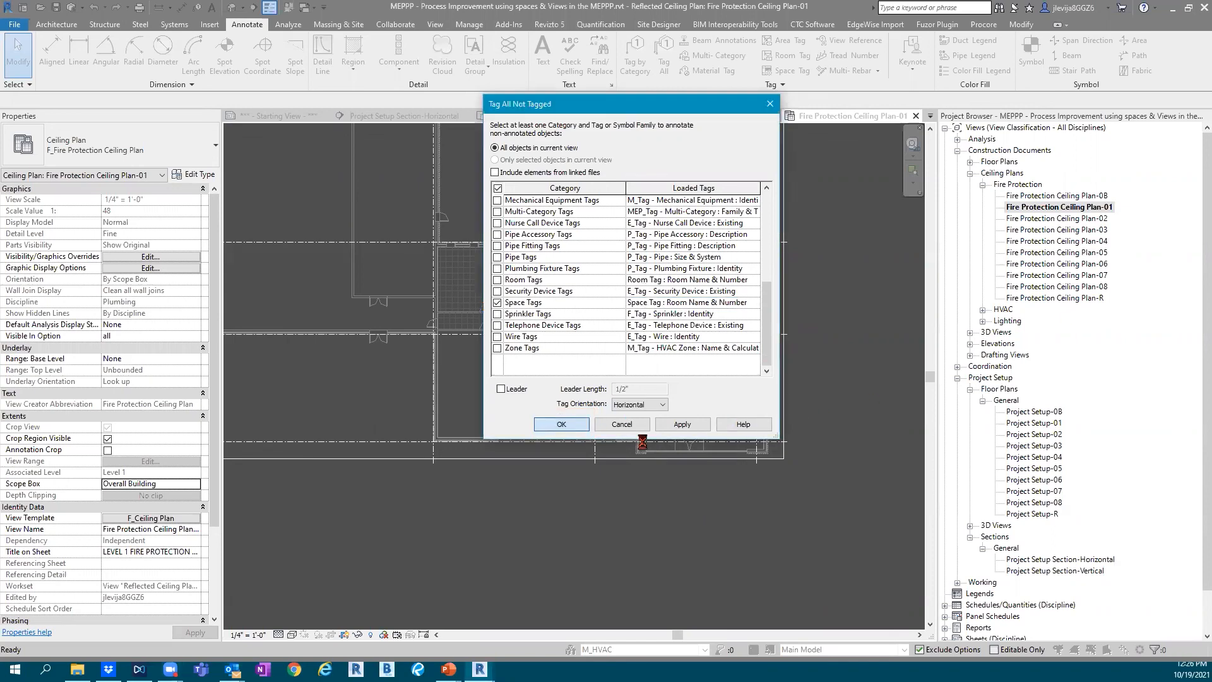
Inspect the space tags of Spawn's Alley, Baxter Building and Hall of Justice for their room names and numbers
scroll(478, 410, "up", 4)
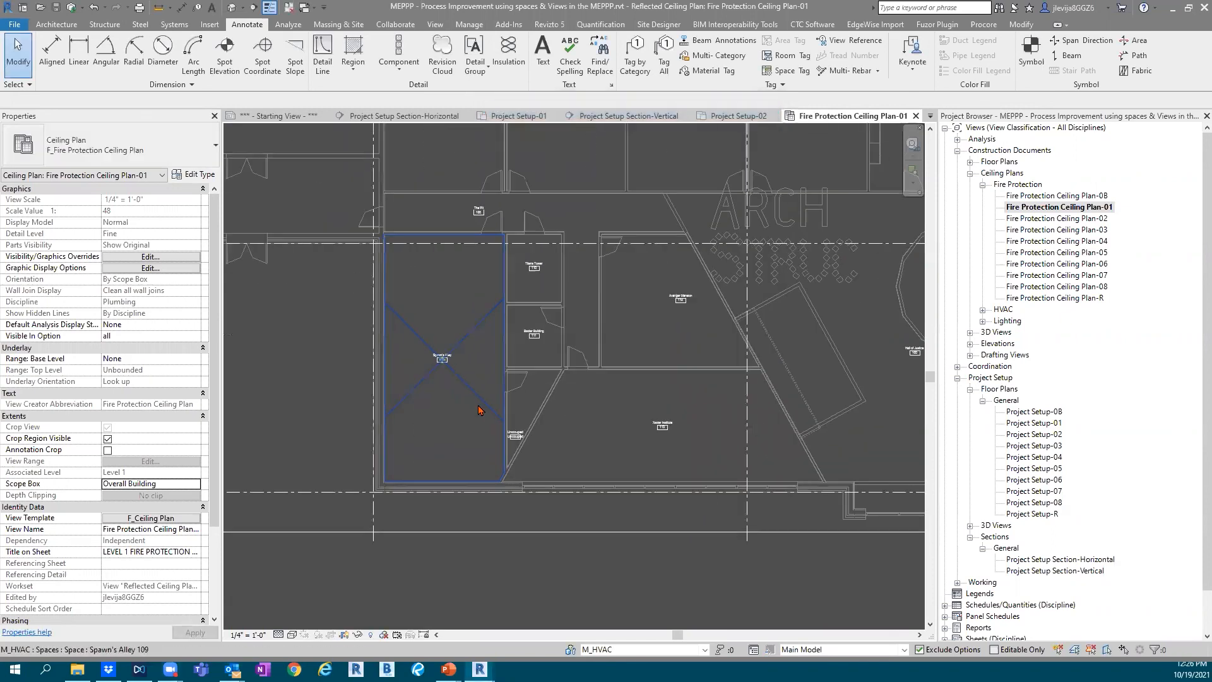
scroll(478, 411, "up", 3)
left_click(394, 296)
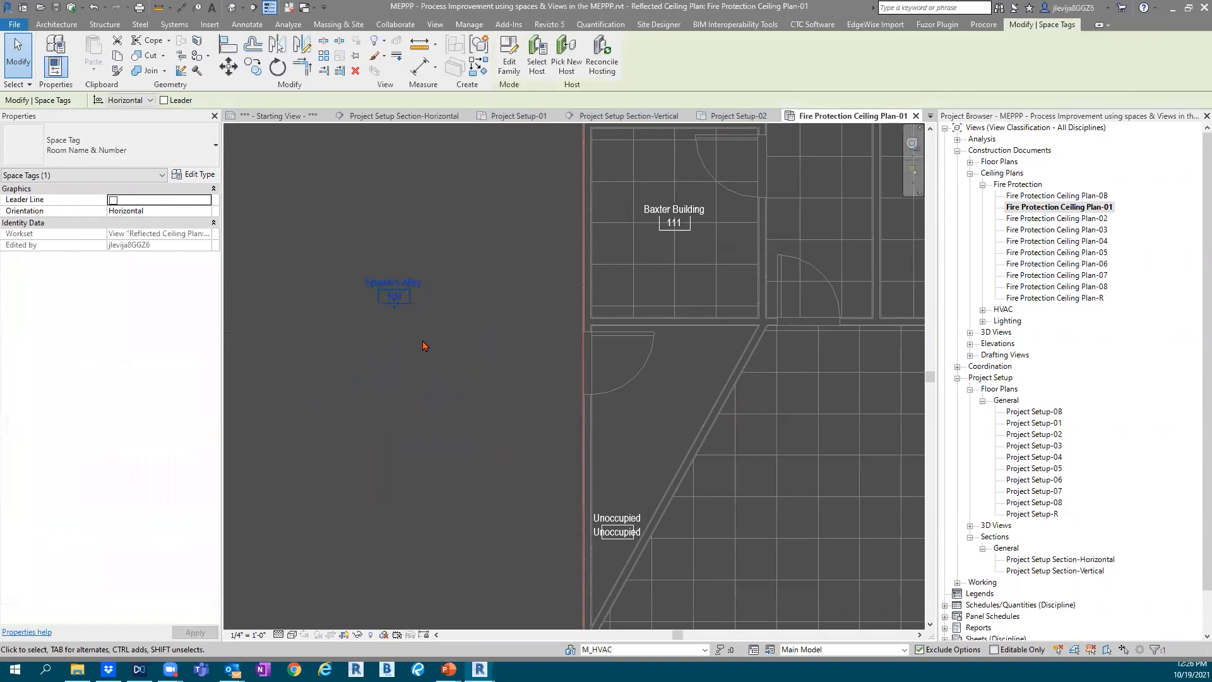
left_click(682, 225)
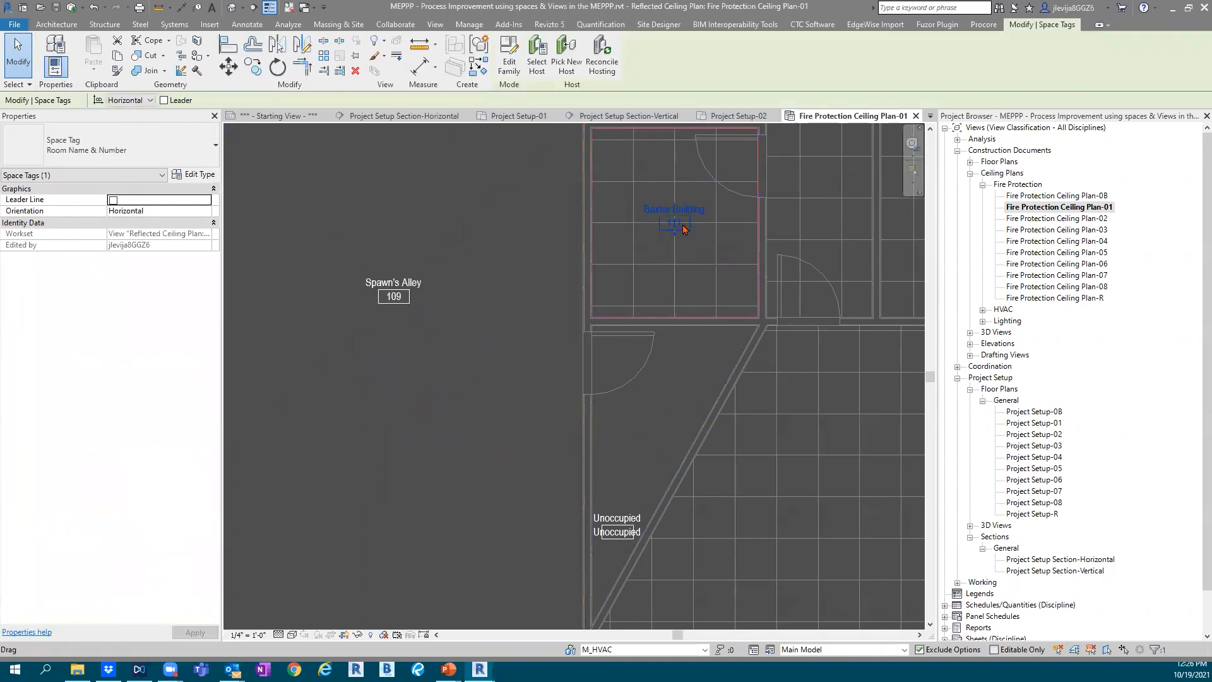
scroll(709, 299, "down", 5)
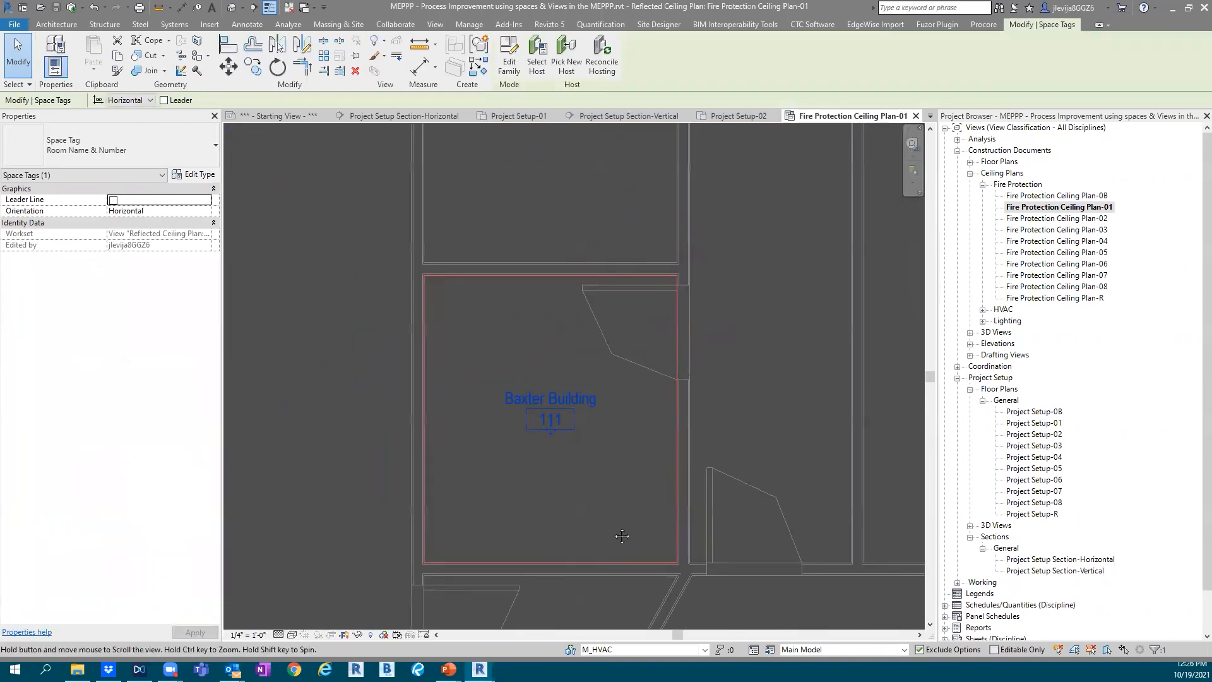
scroll(776, 424, "down", 3)
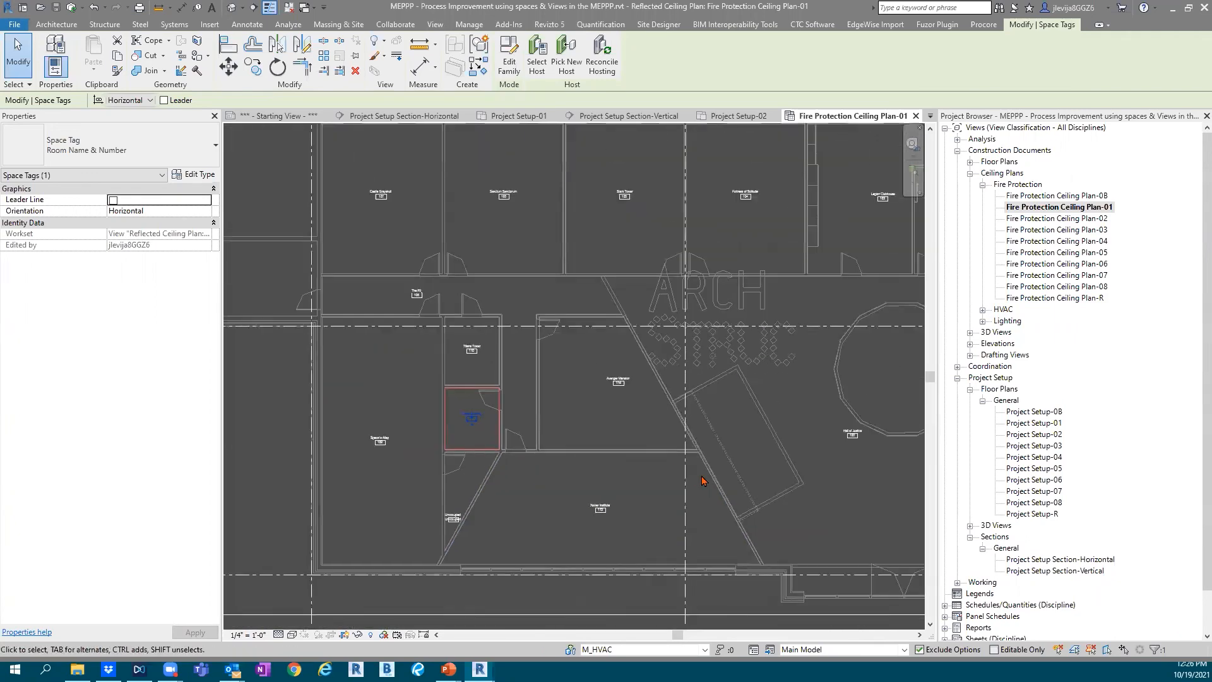
scroll(684, 383, "up", 5)
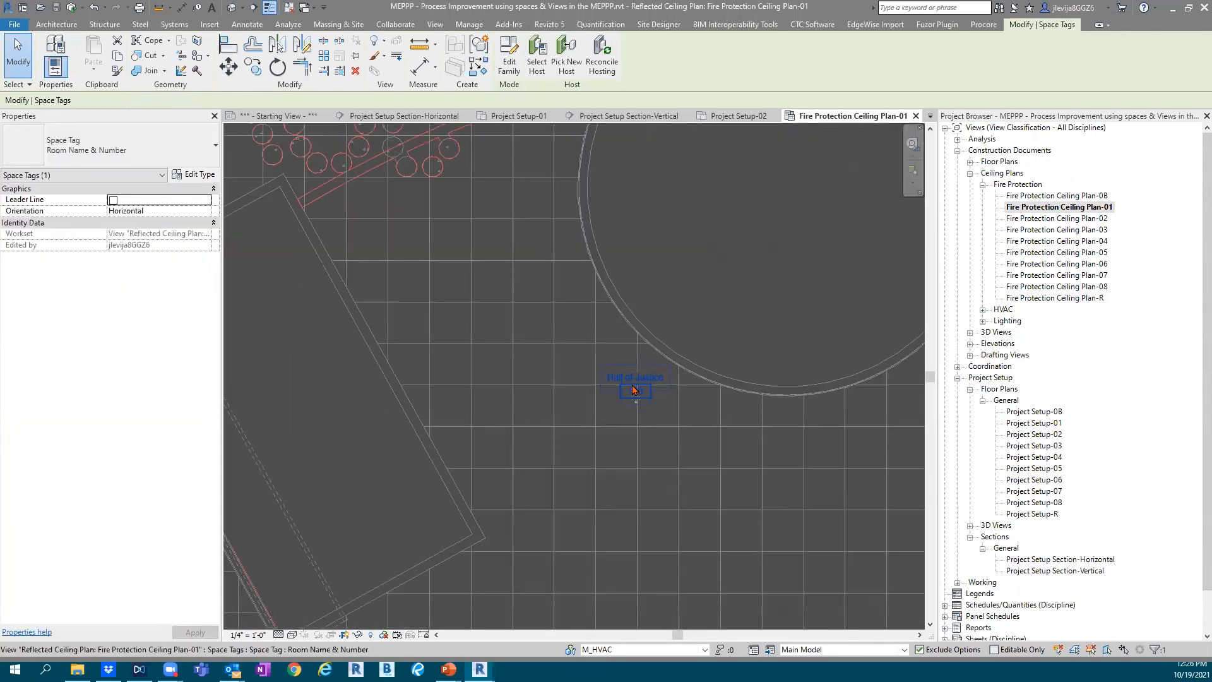
scroll(605, 410, "down", 5)
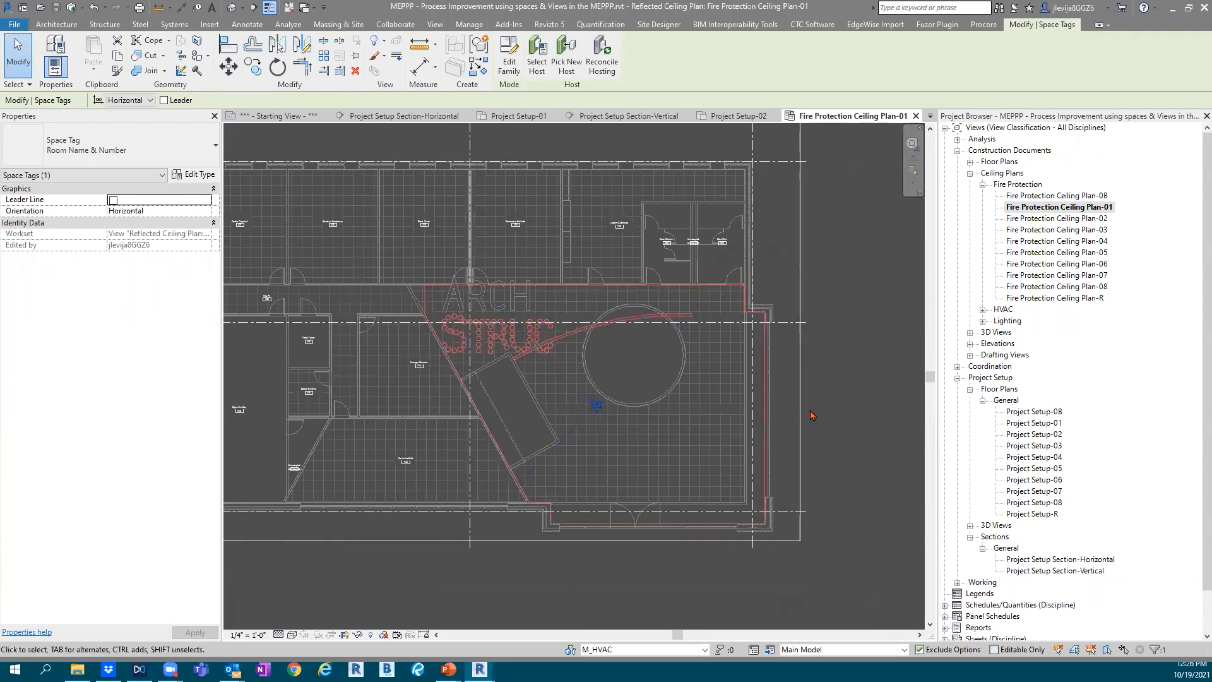
left_click(732, 414)
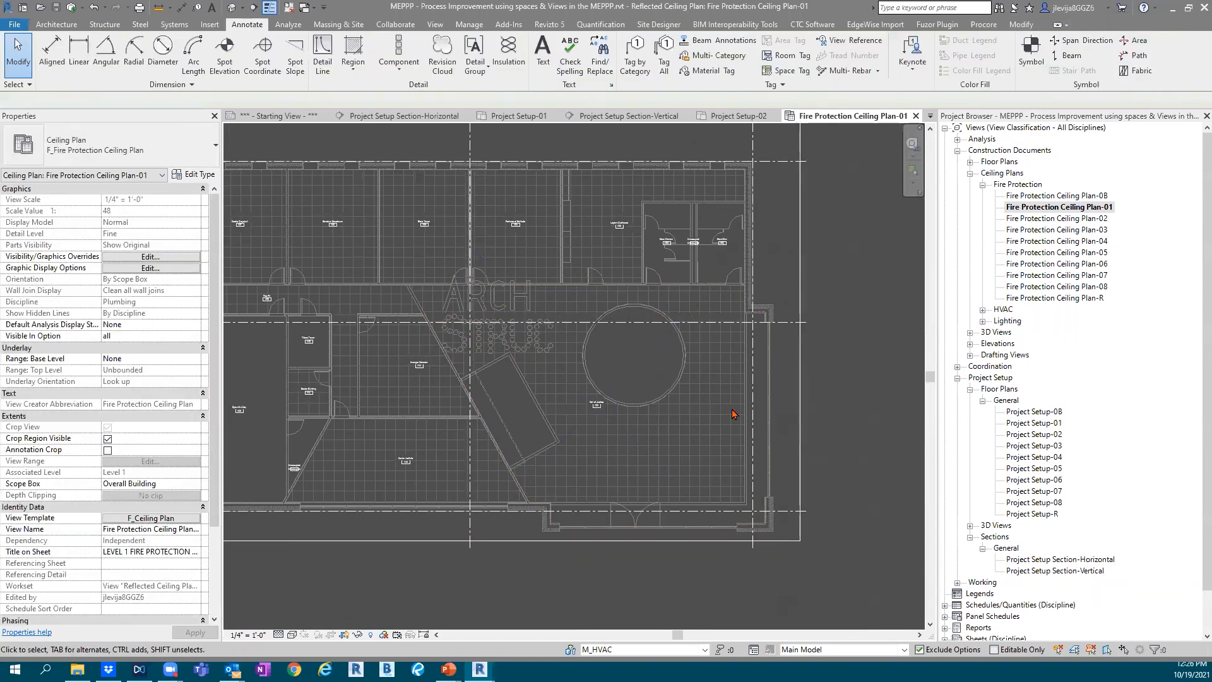
Open Fire Protection Ceiling Plan-02 and bring the office part of the building into view
left_click(292, 25)
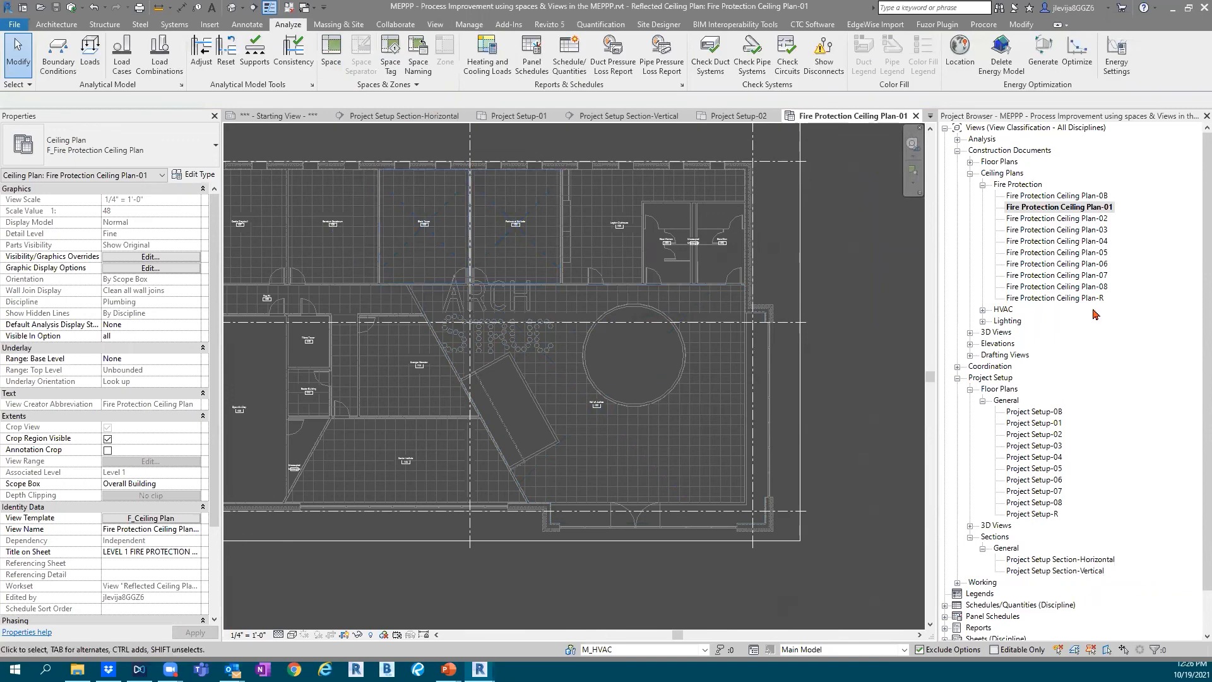
left_click(1076, 219)
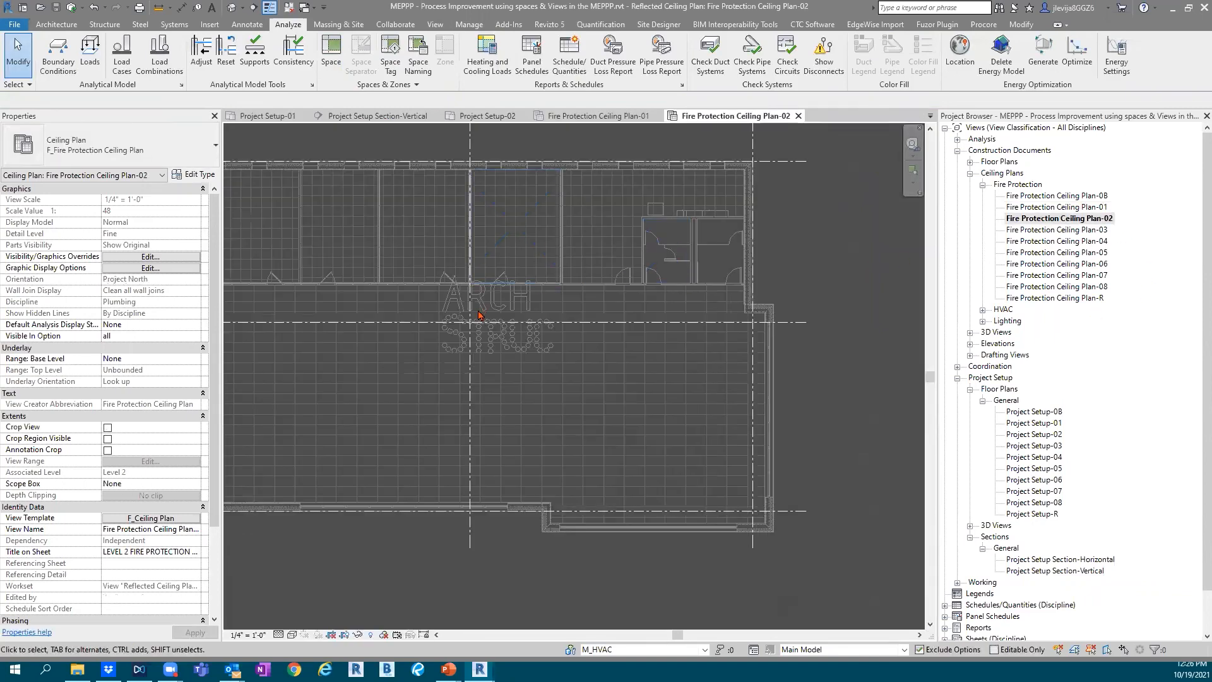
scroll(482, 316, "down", 2)
middle_click_drag(476, 323, 613, 381)
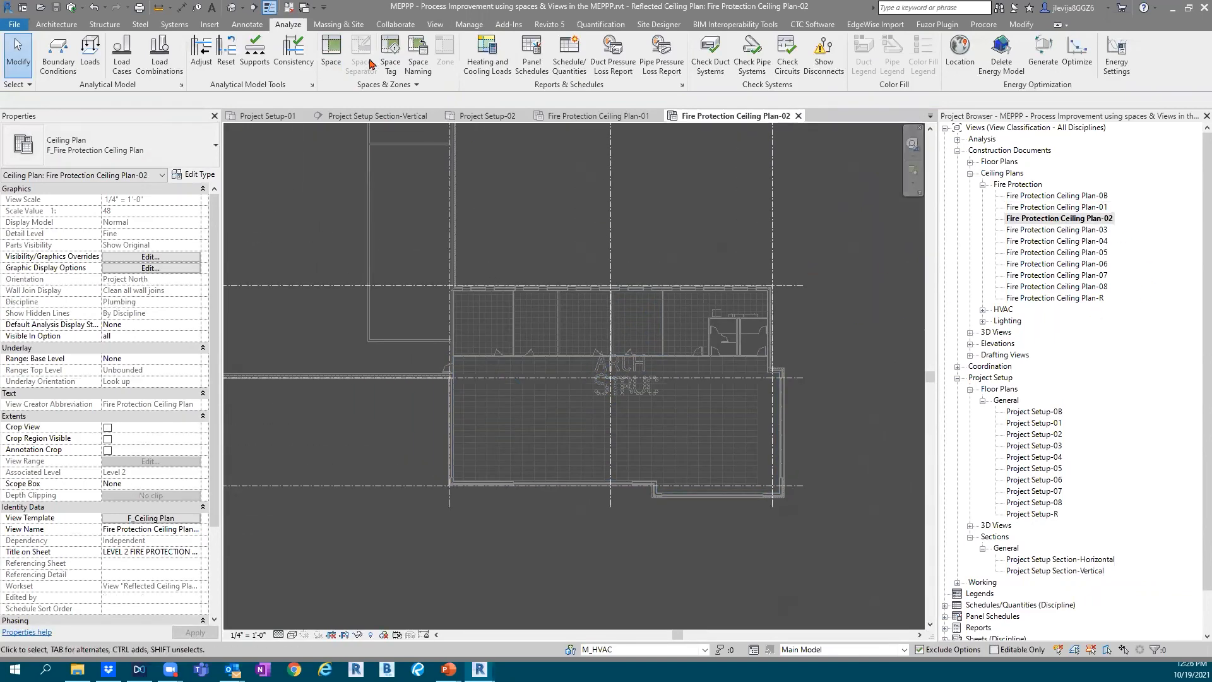
left_click(331, 52)
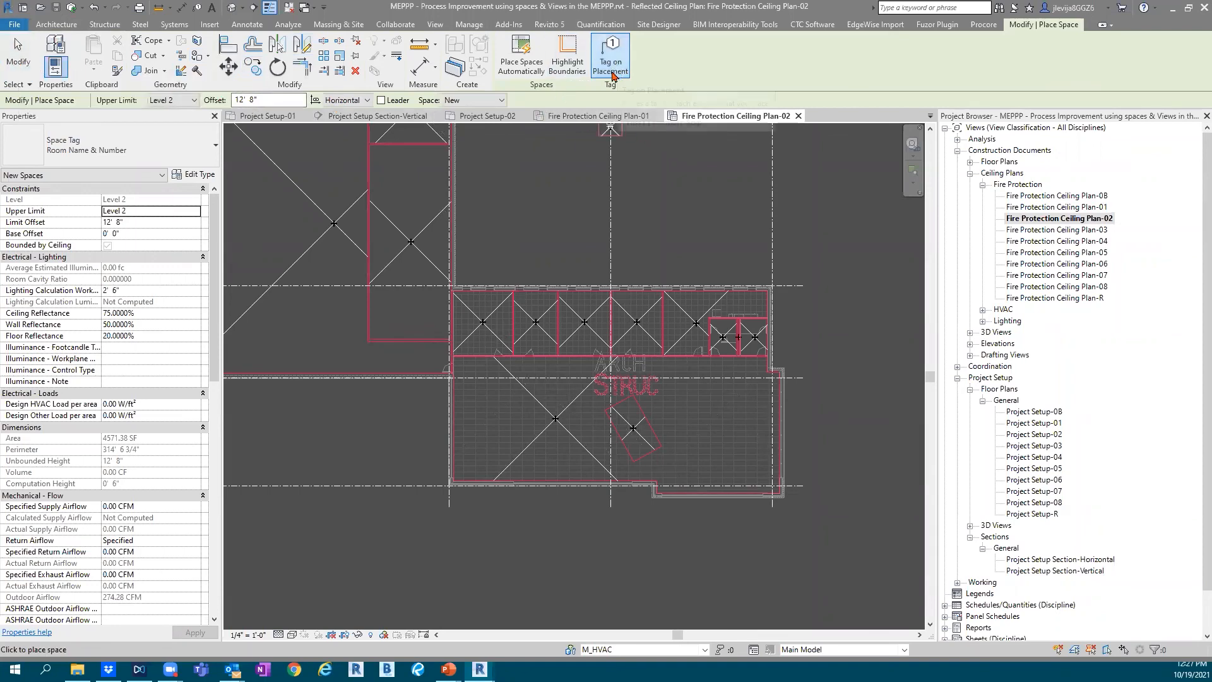
key("Escape")
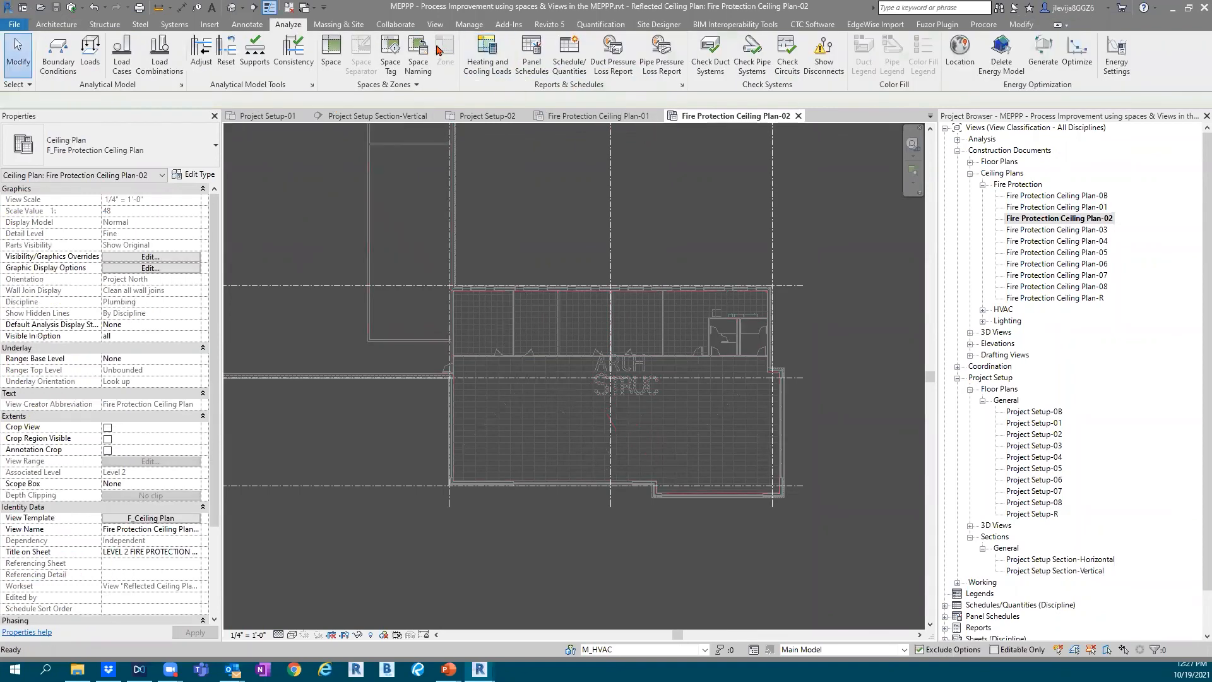
left_click(394, 71)
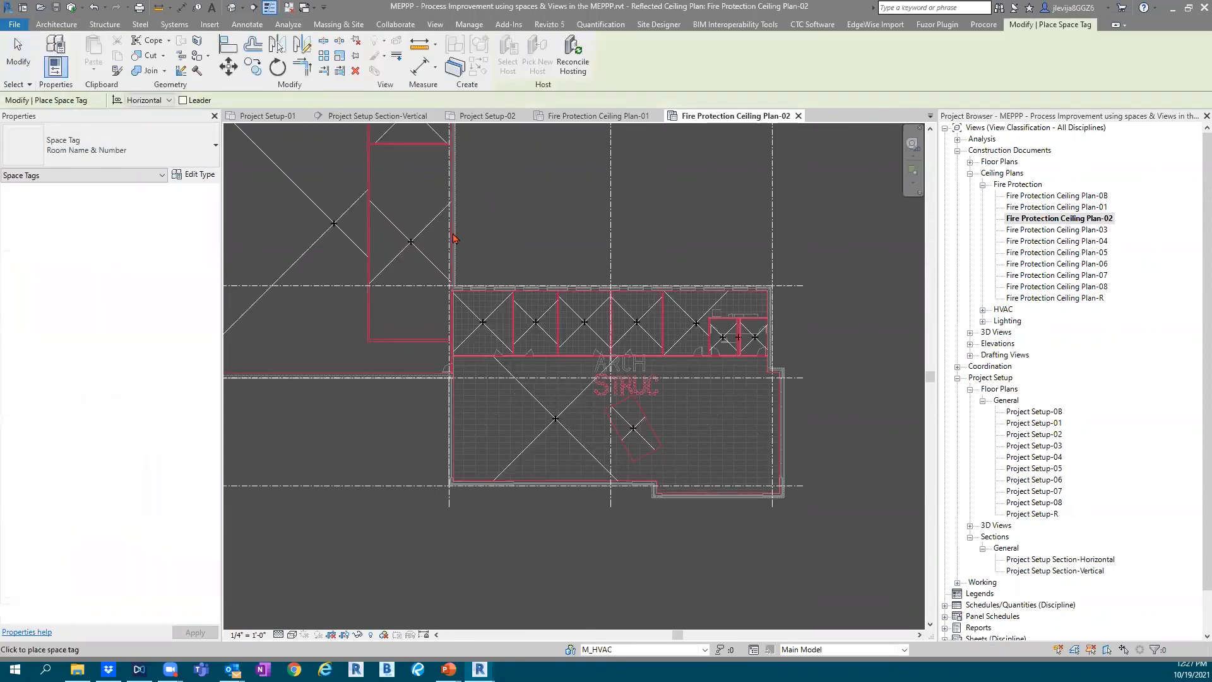
scroll(411, 242, "up", 2)
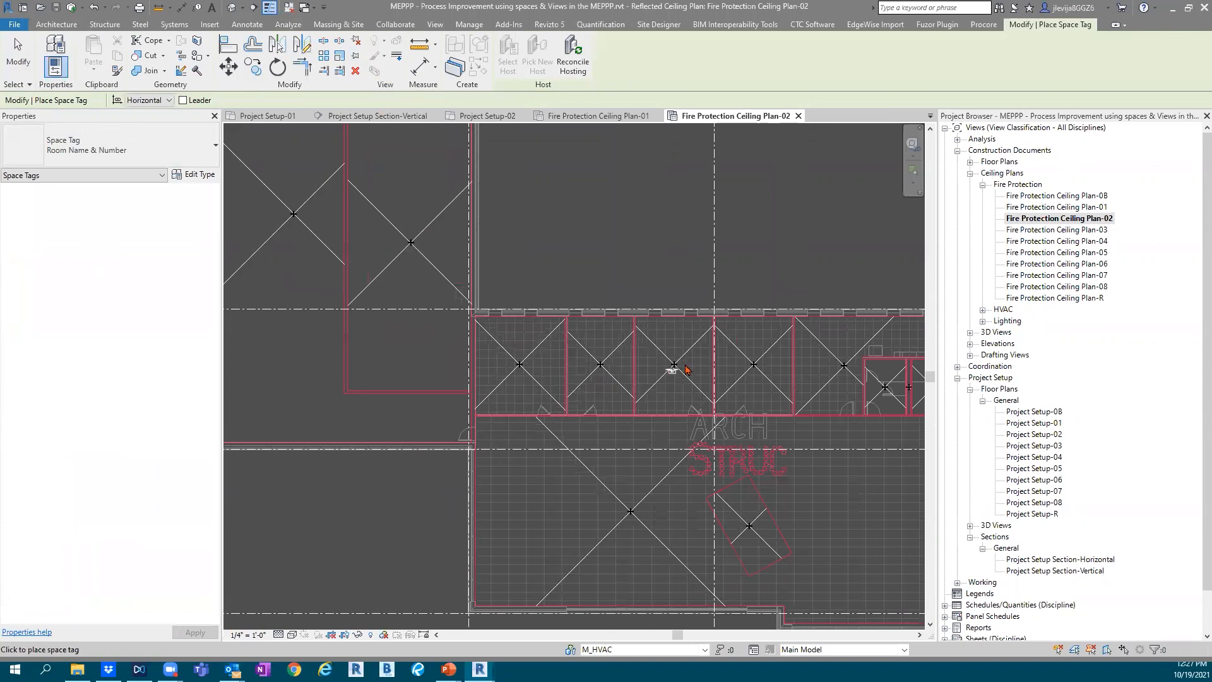
scroll(868, 379, "down", 1)
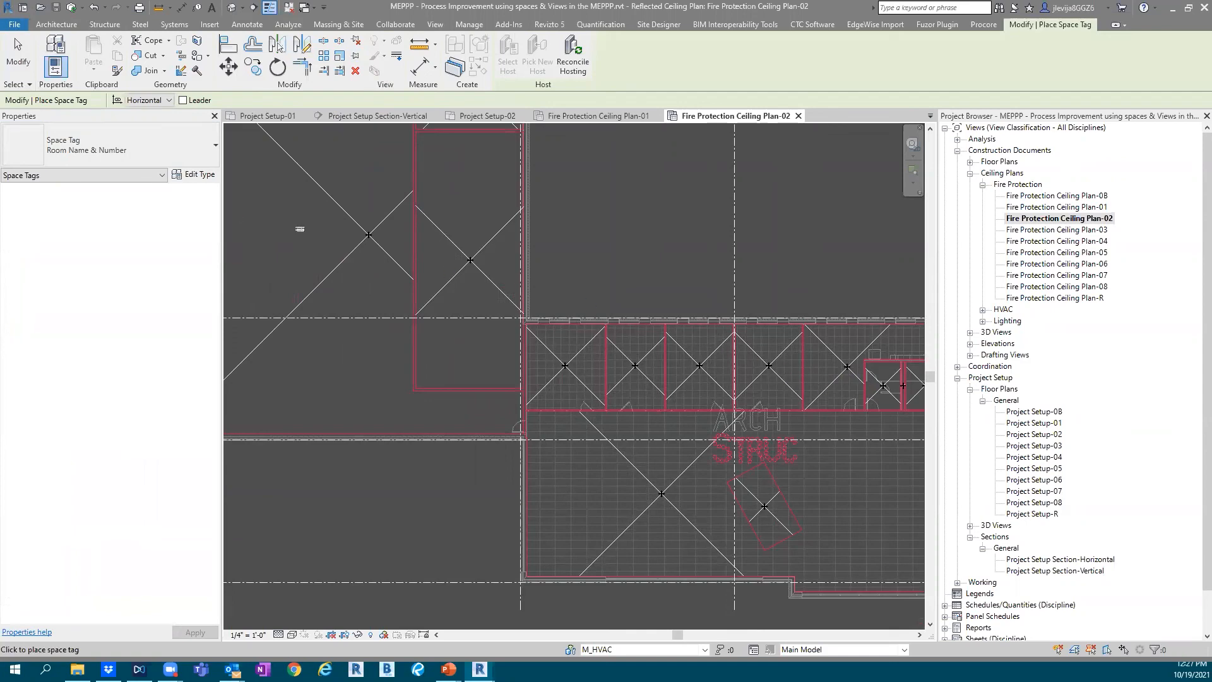
left_click(19, 62)
Tag all untagged spaces in Fire Protection Ceiling Plan-02 with Space Tag : Room Name & Number
left_click(247, 24)
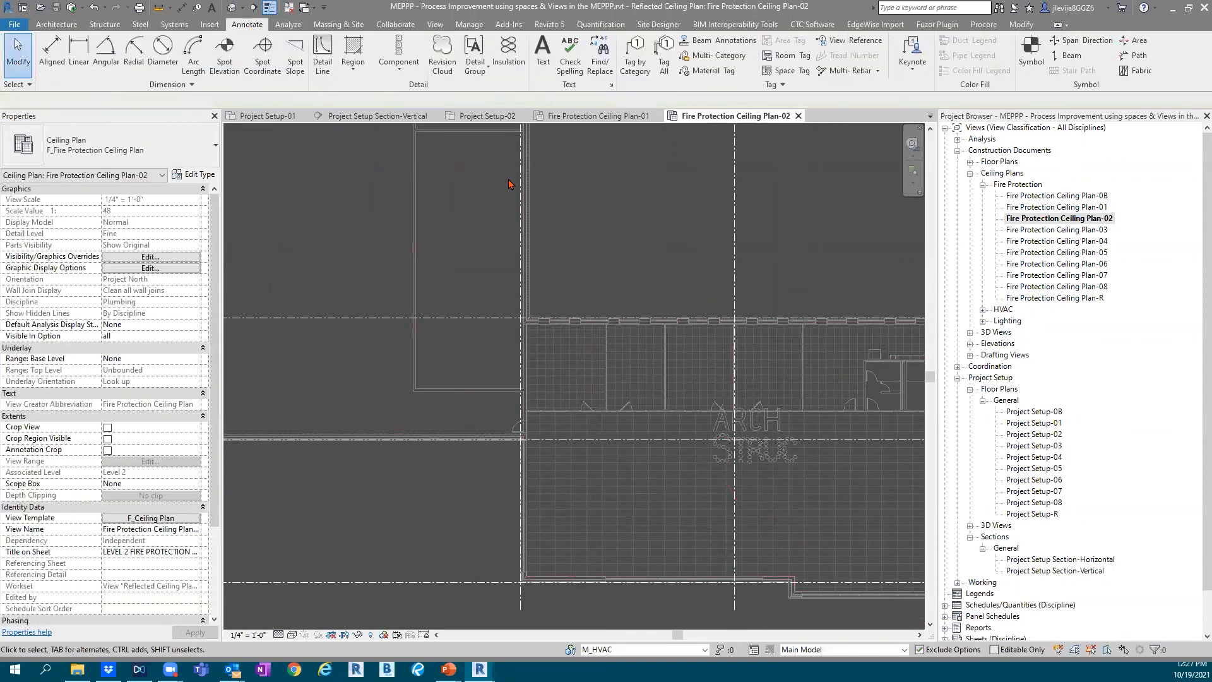
left_click(663, 62)
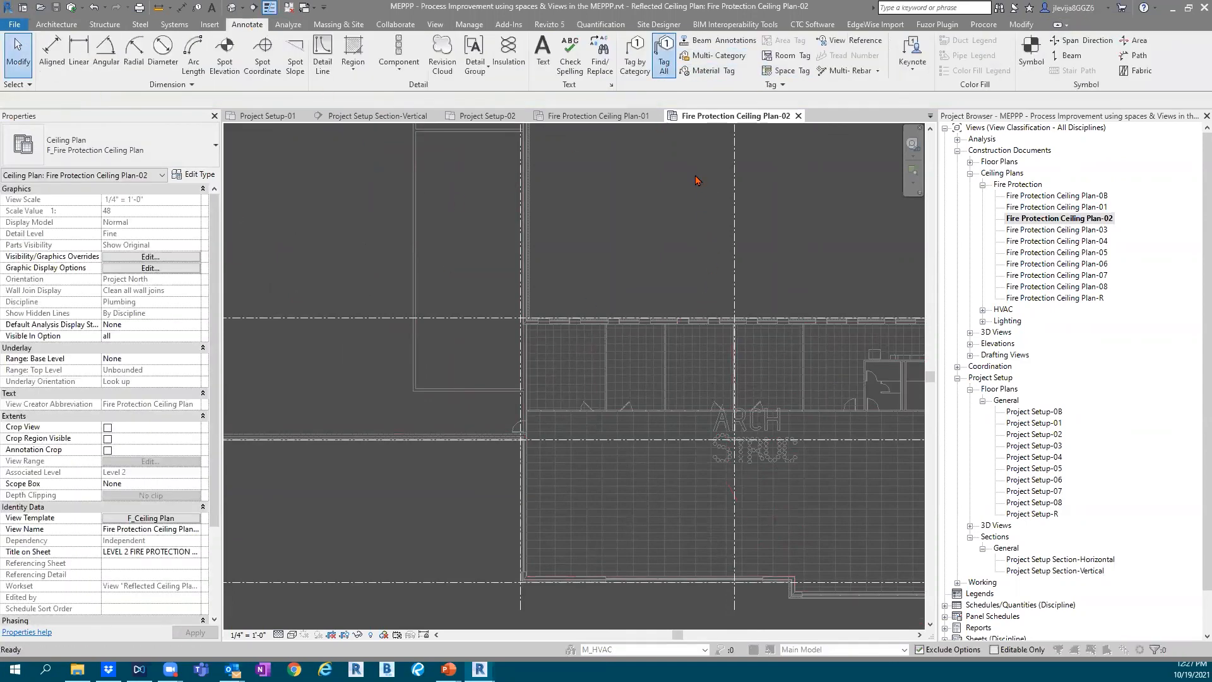
scroll(631, 277, "down", 6)
left_click(498, 303)
left_click(561, 424)
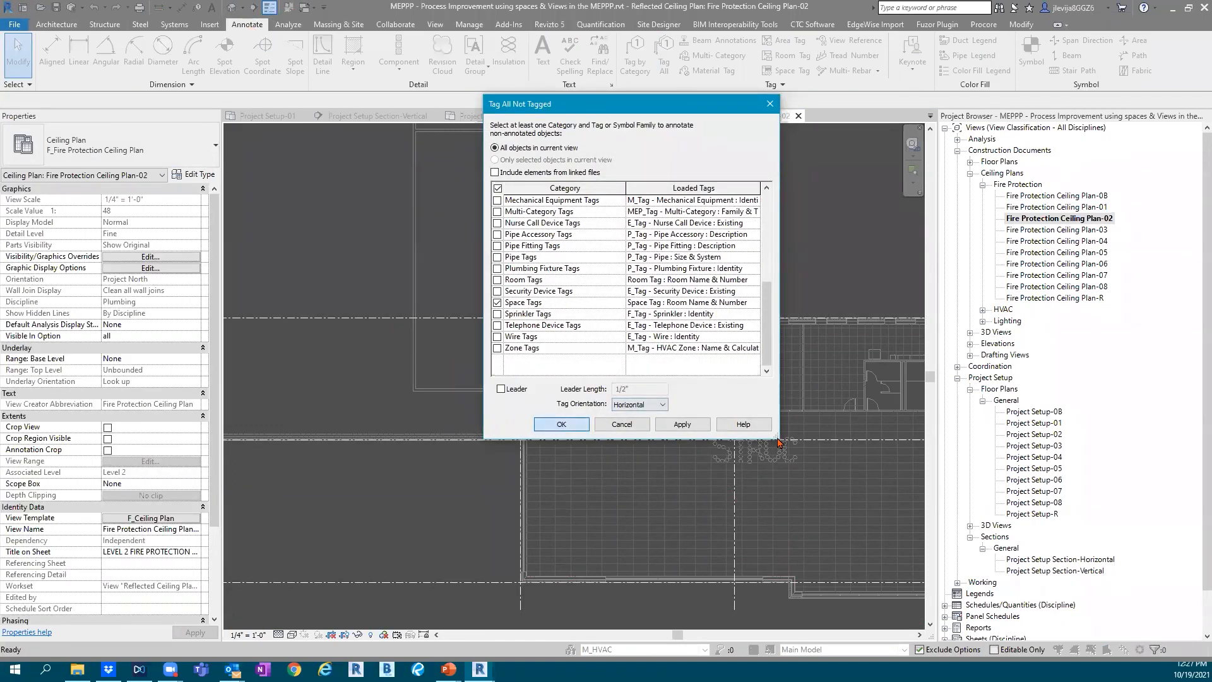
scroll(583, 374, "down", 5)
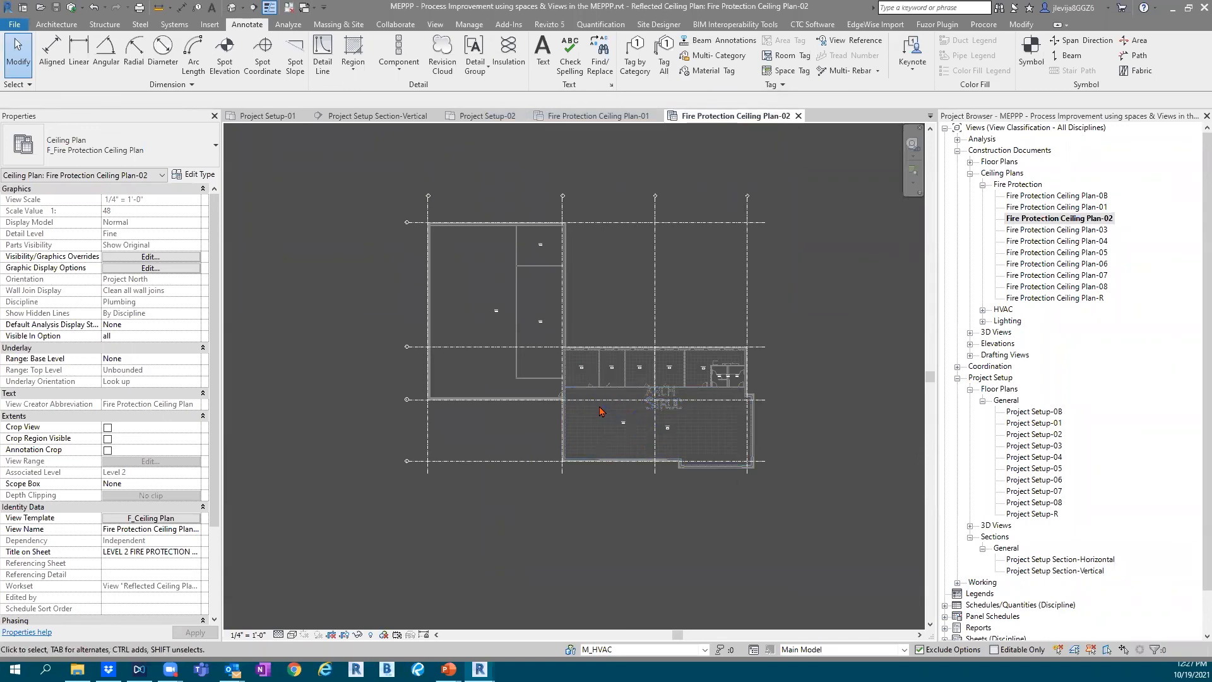
Examine the Lexcorp Tower space's properties in Fire Protection Ceiling Plan-02, including its airflow, workset, number and room name values
scroll(631, 397, "up", 6)
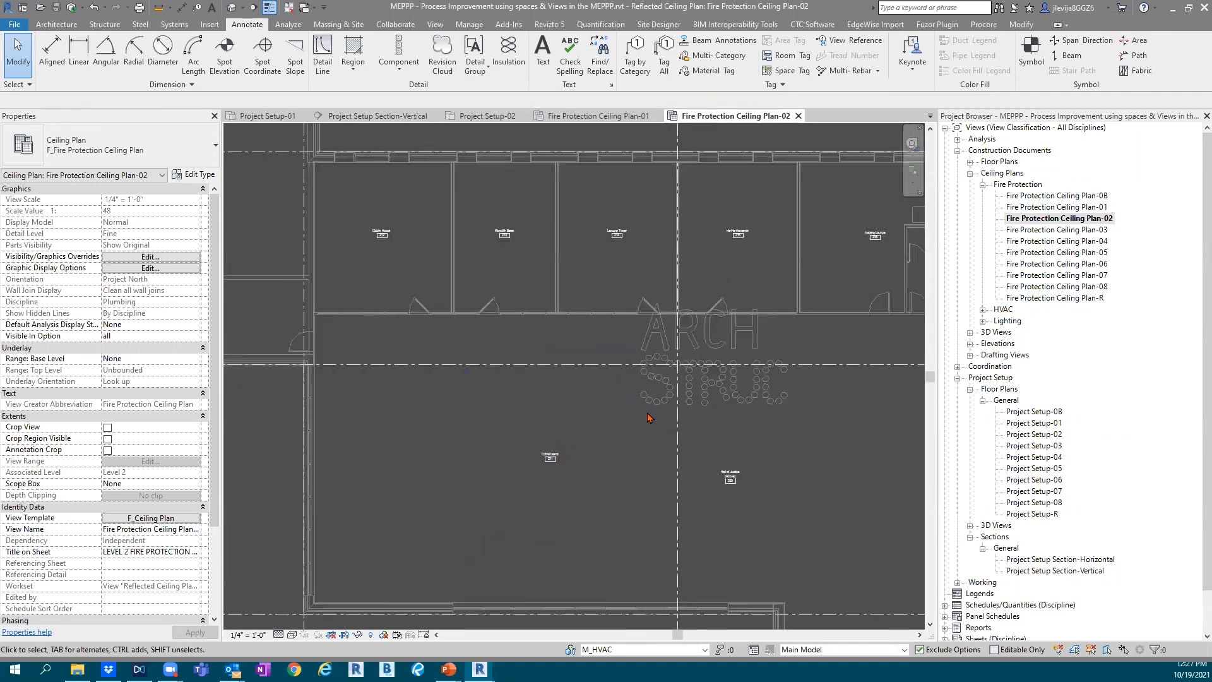
scroll(635, 396, "down", 4)
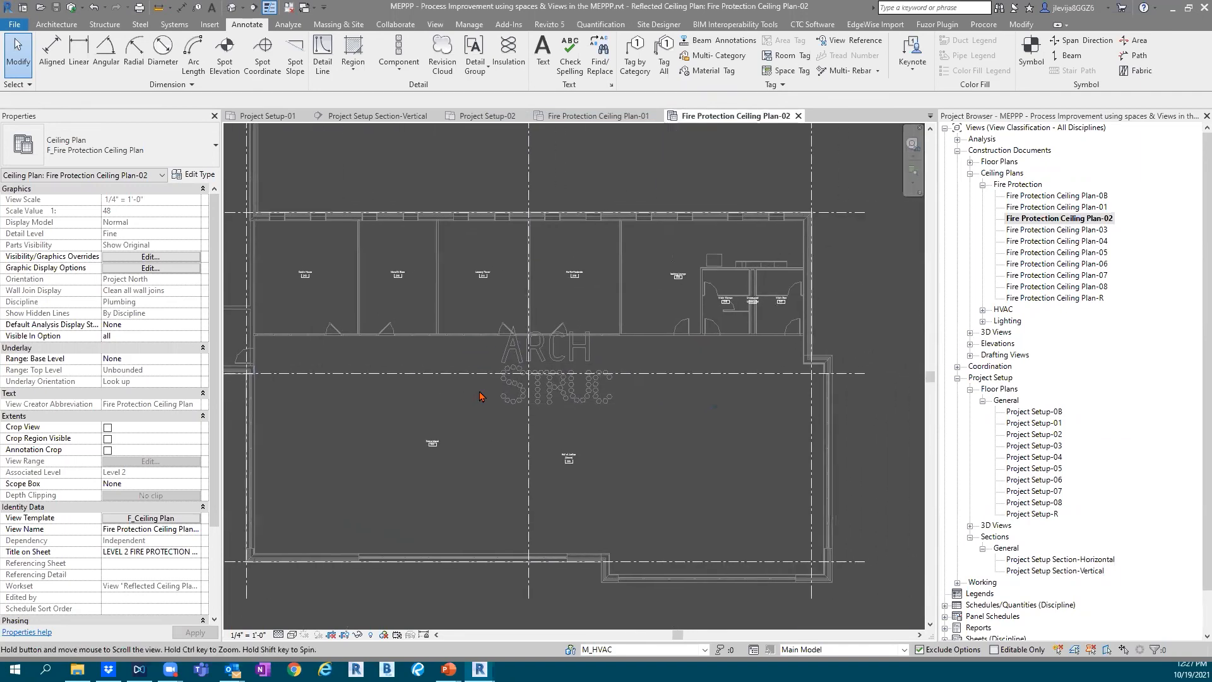
left_click(487, 285)
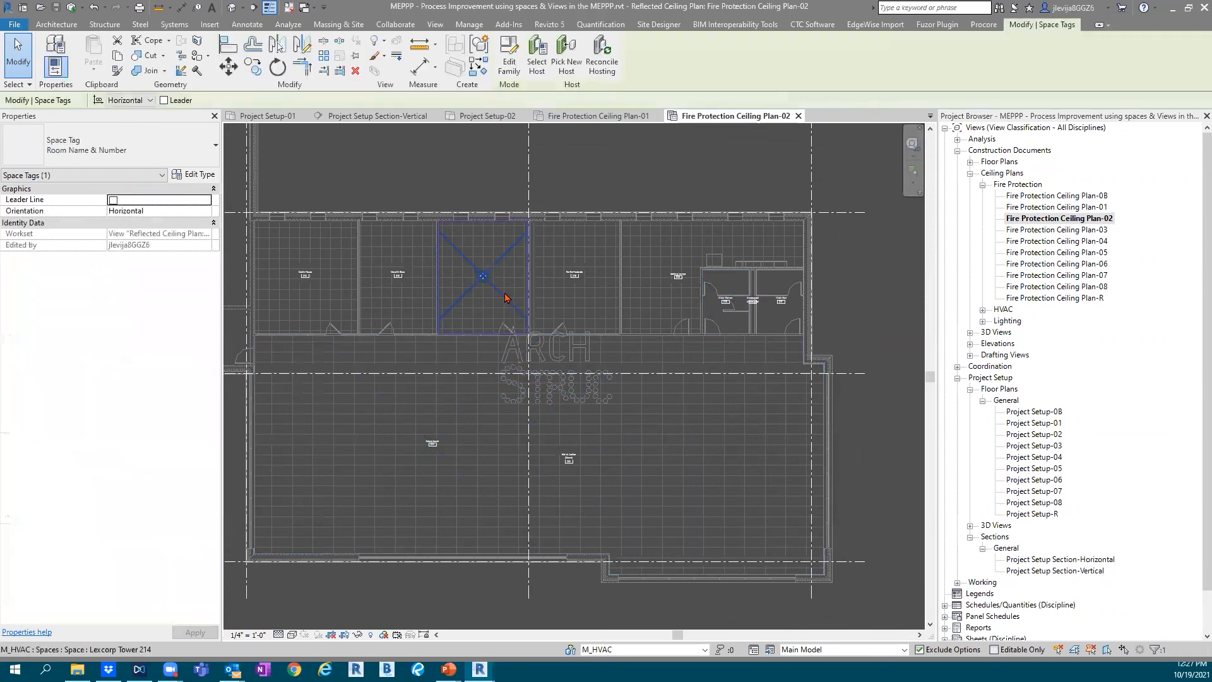
left_click(504, 291)
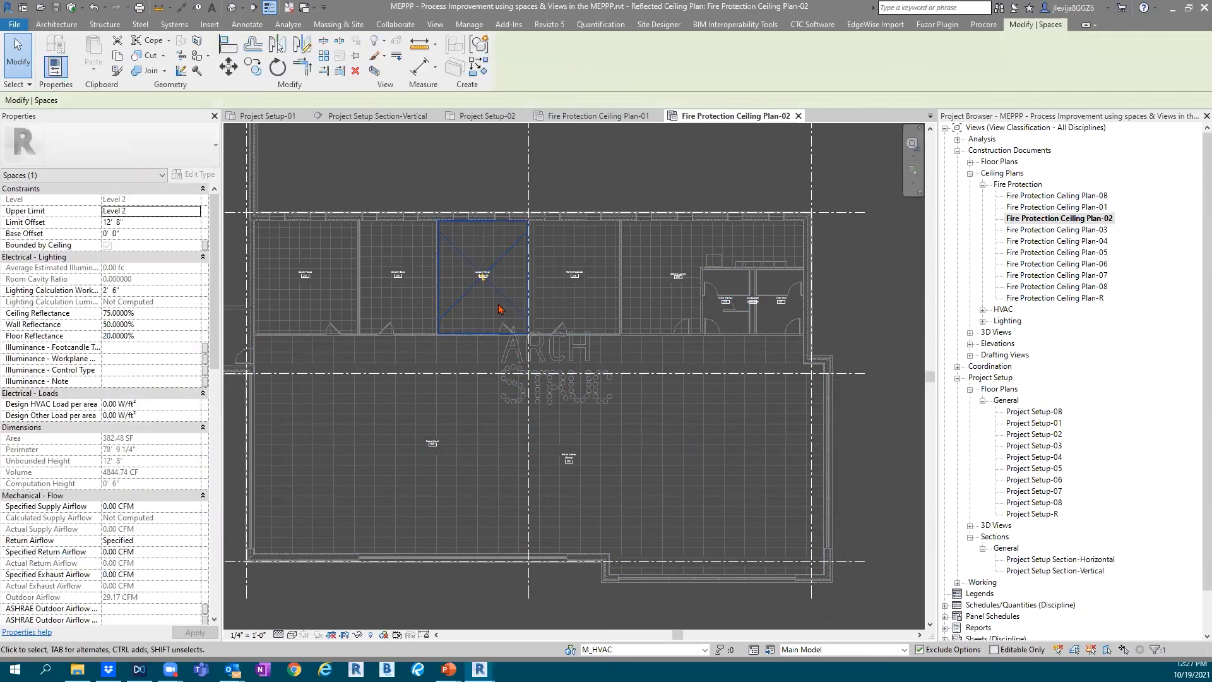
scroll(126, 454, "down", 6)
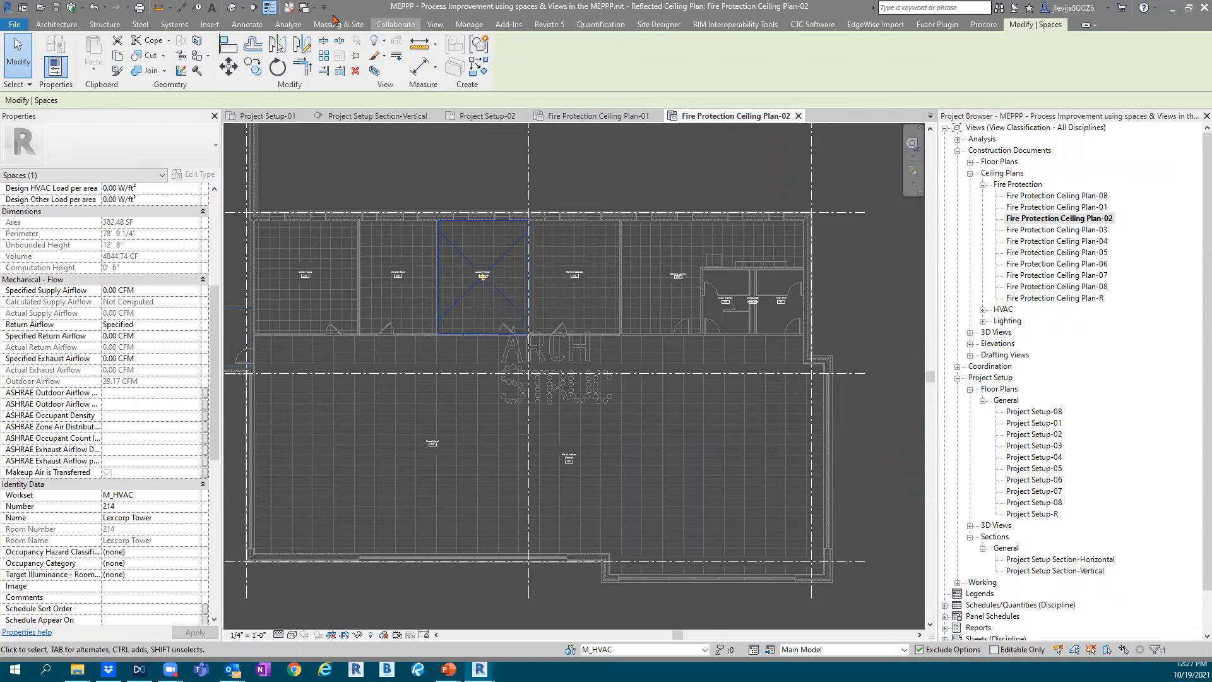
left_click(288, 24)
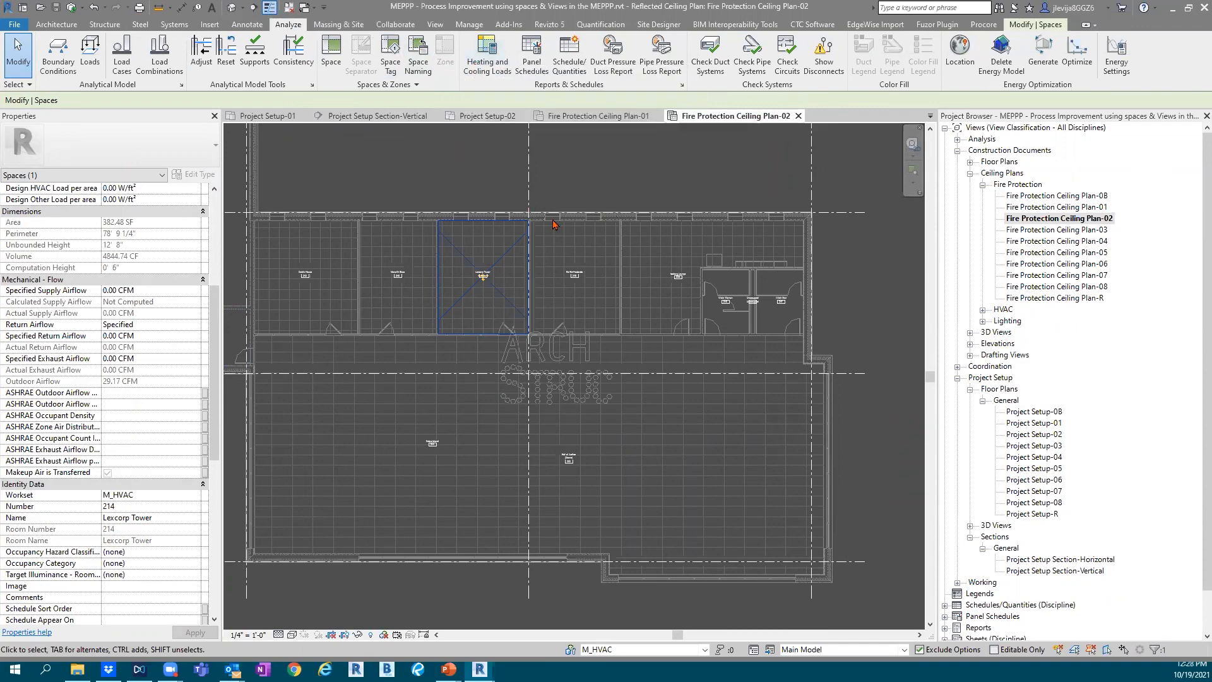
left_click(524, 194)
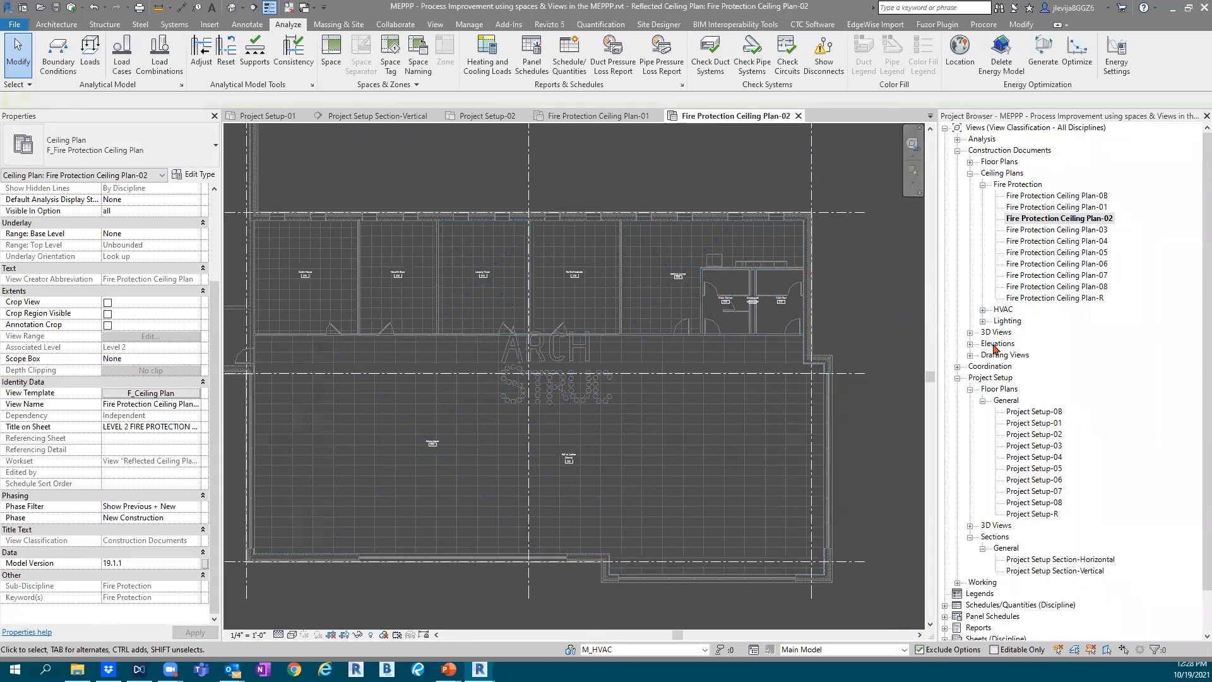
Open the HVAC analysis floor plans Diagram-HVAC Duct Flow-01, Diagram-HVAC Duct Friction Loss-01 and Diagram-HVAC Duct Velocity-01
left_click(957, 139)
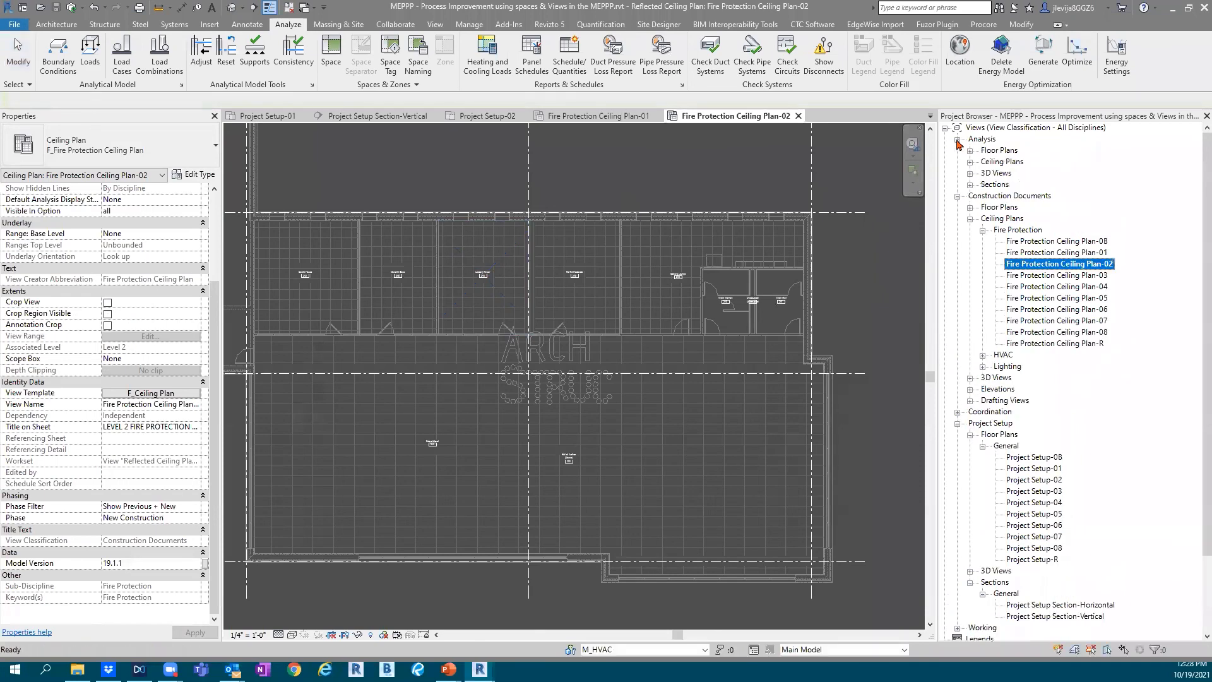
left_click(969, 150)
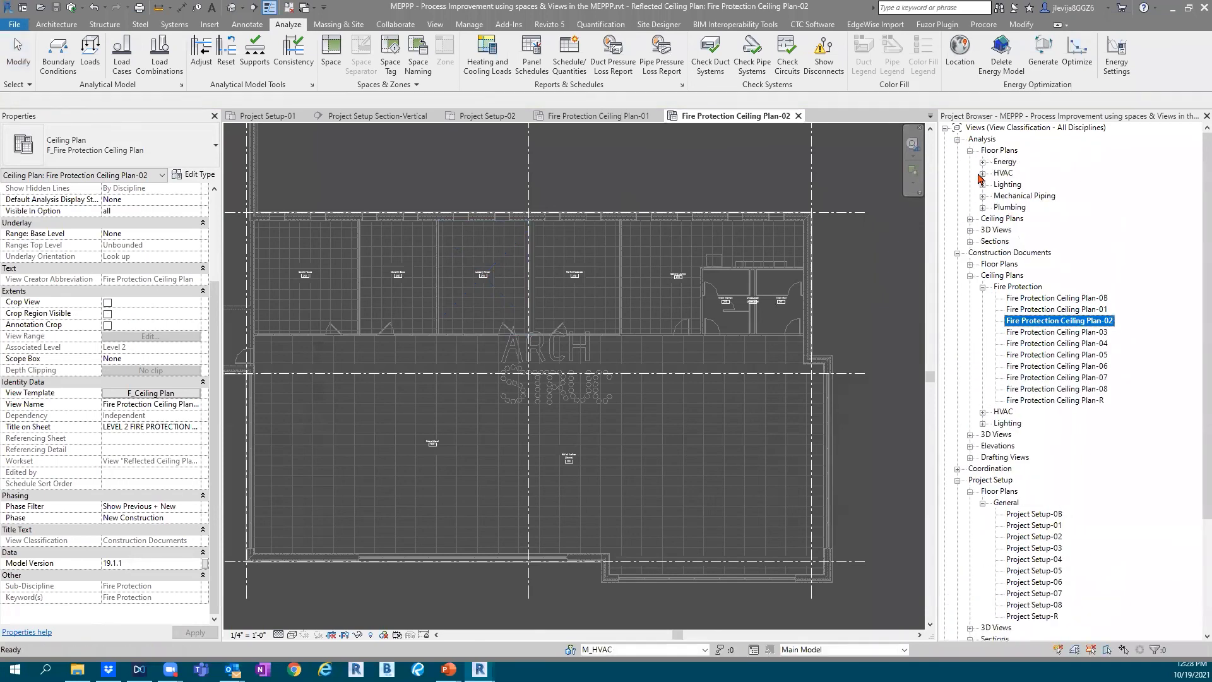
left_click(982, 173)
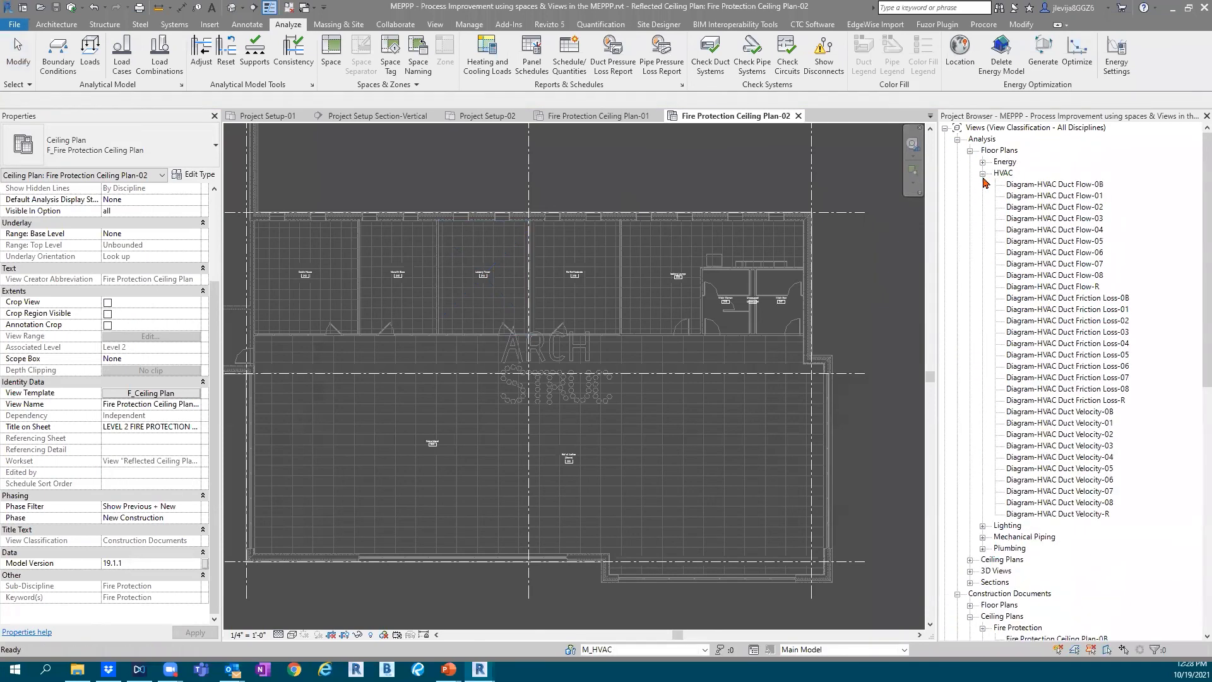
left_click(1069, 196)
double_click(1069, 197)
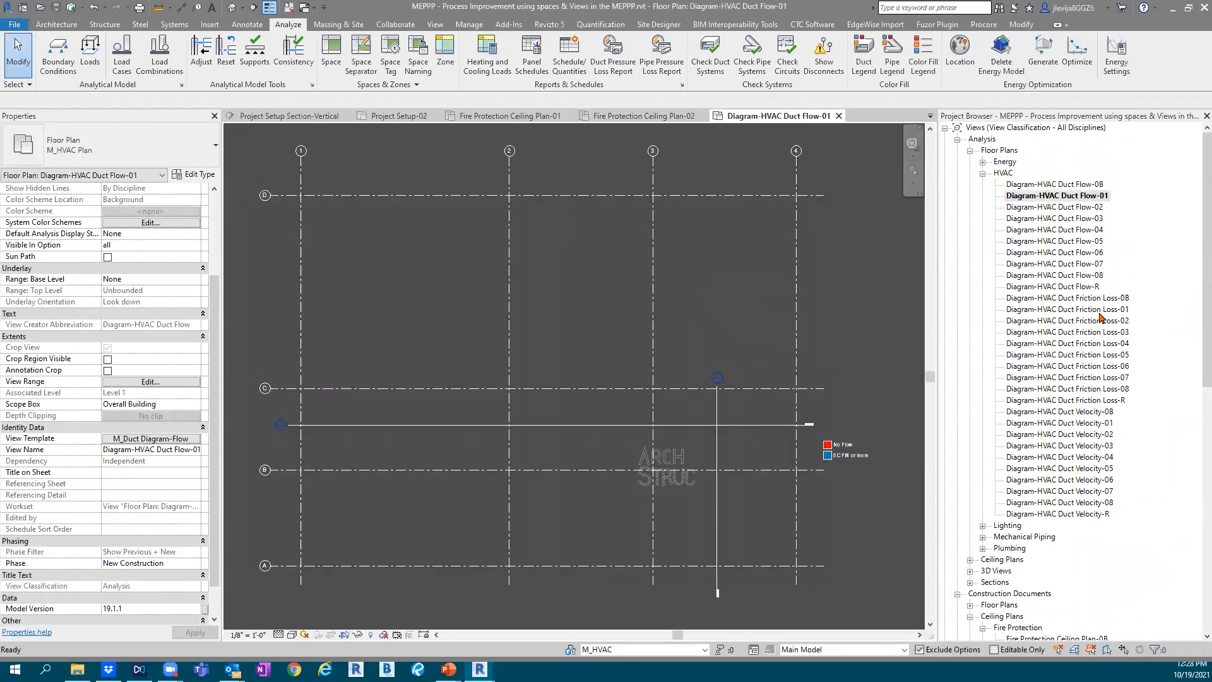
left_click(1062, 310)
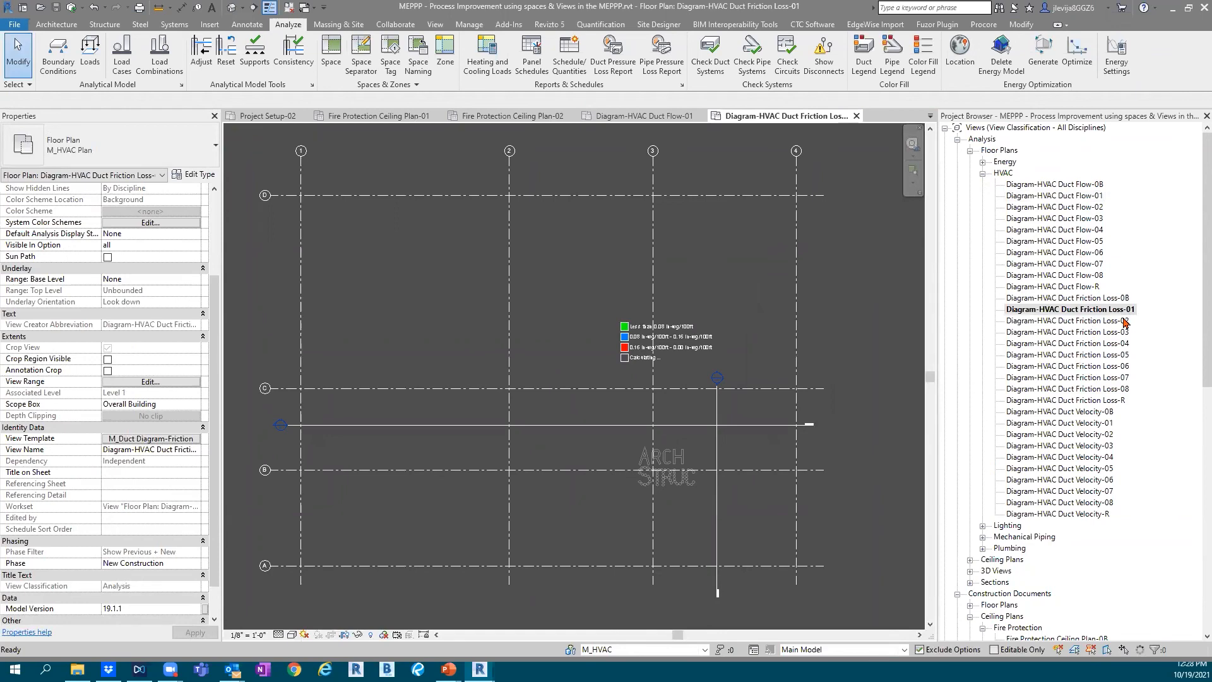
left_click(1077, 422)
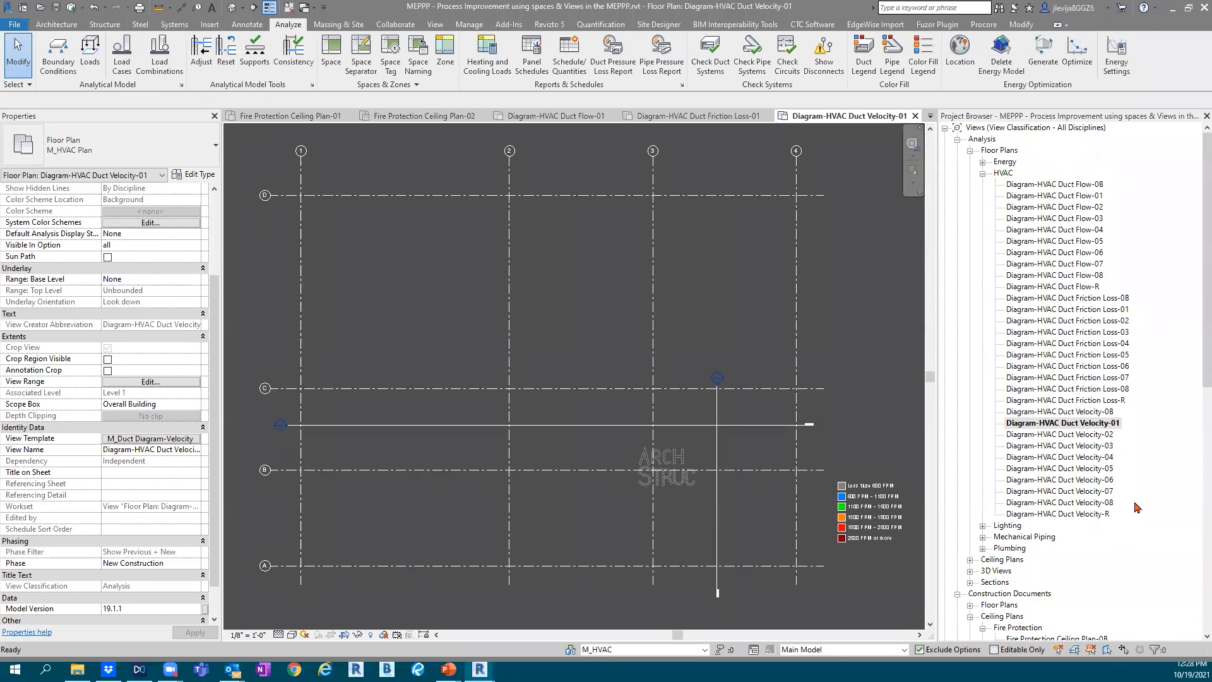
Review the Duct Color Fill - Velocity scheme of the duct velocity legend and leave it without changes
left_click(871, 524)
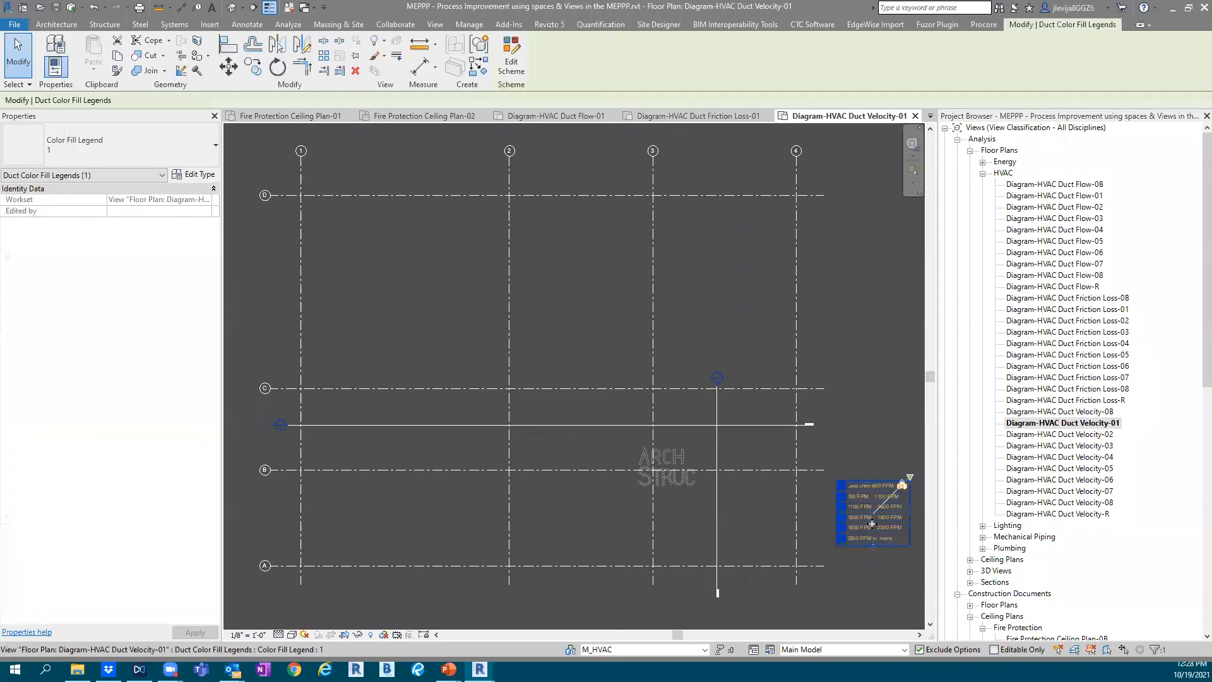
left_click(515, 72)
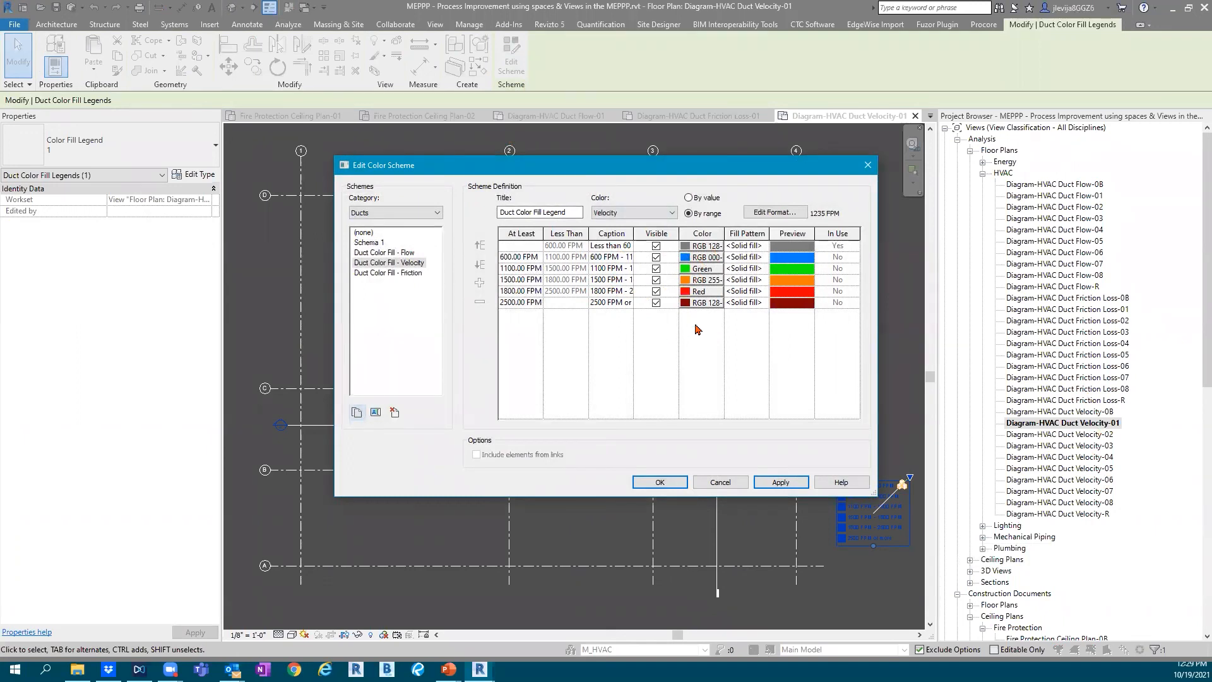
left_click(720, 482)
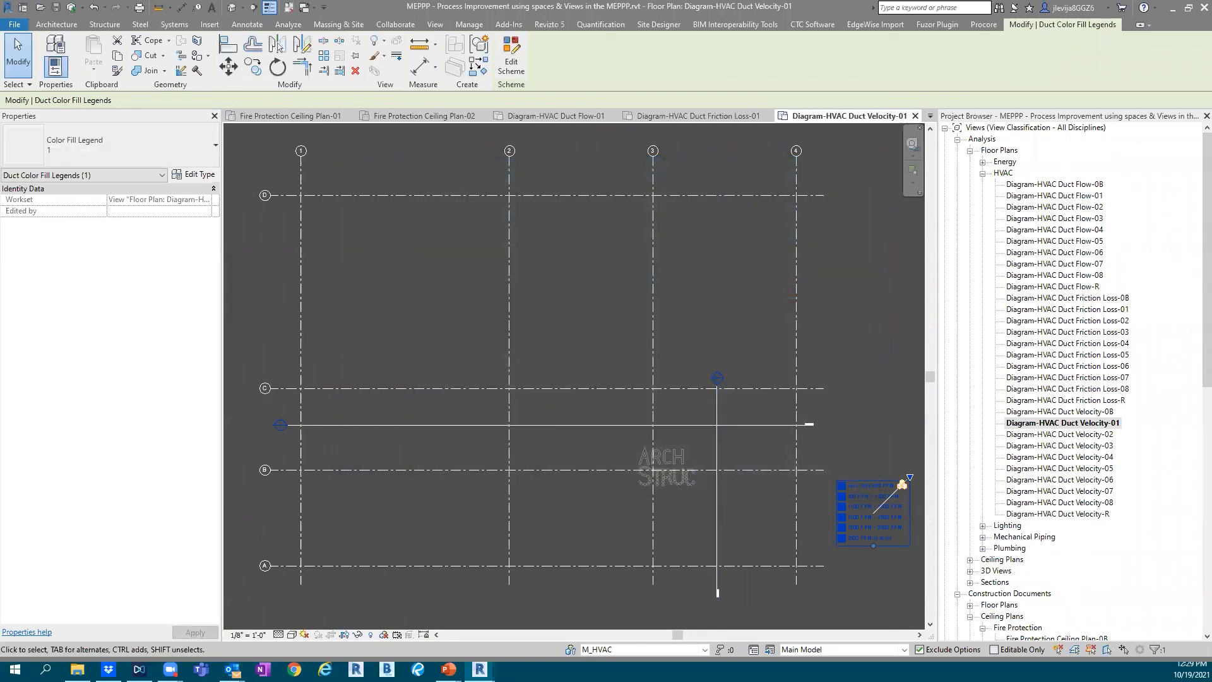
Switch to the MEP19_MEPPP Sample Project and open its HVAC analysis floor plan Diagram-HVAC Duct Flow-01
mouse_move(480, 669)
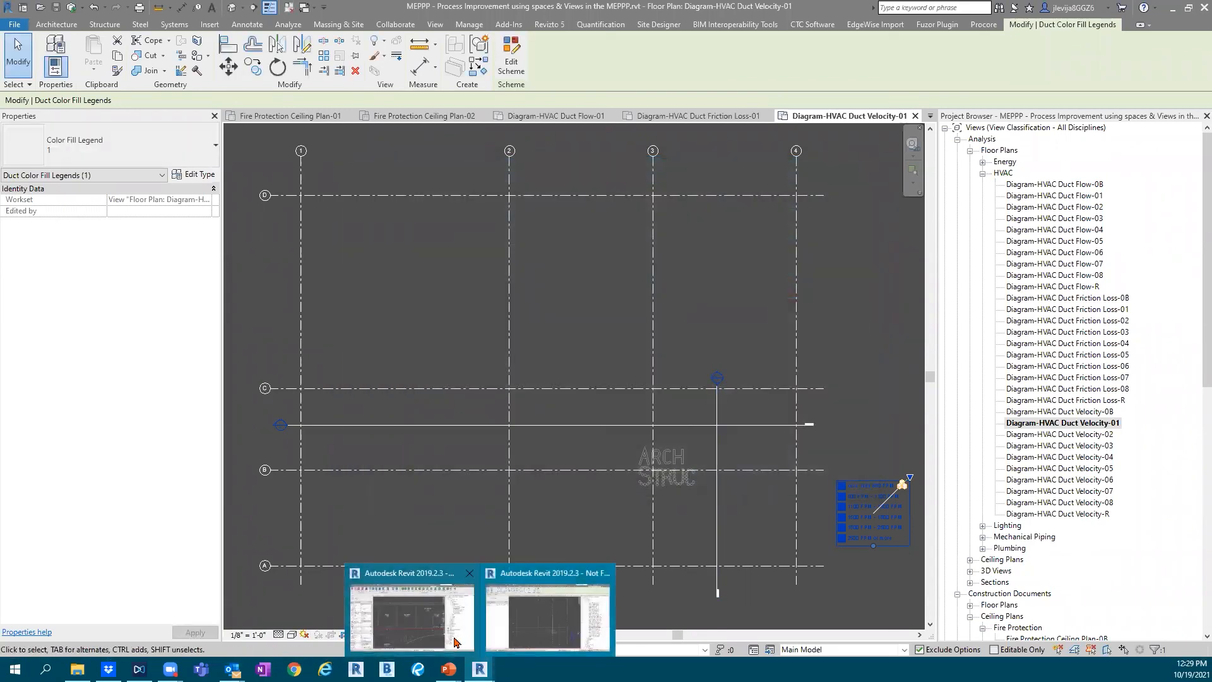
left_click(422, 631)
left_click(957, 139)
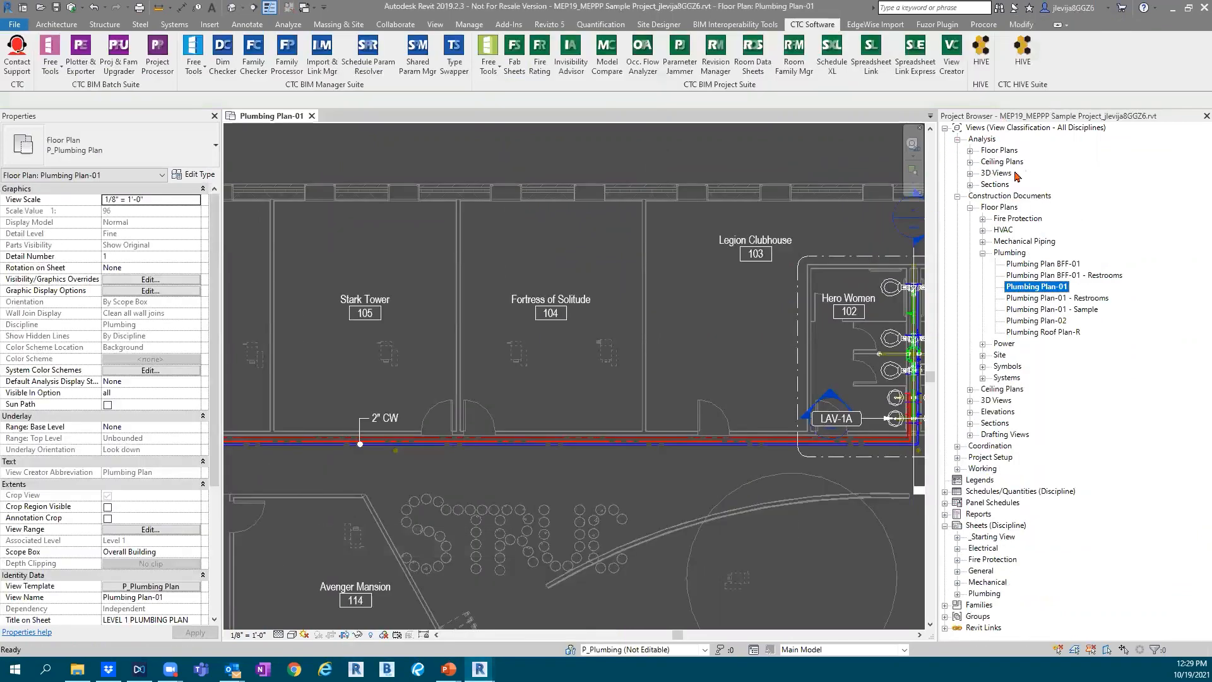
left_click(970, 151)
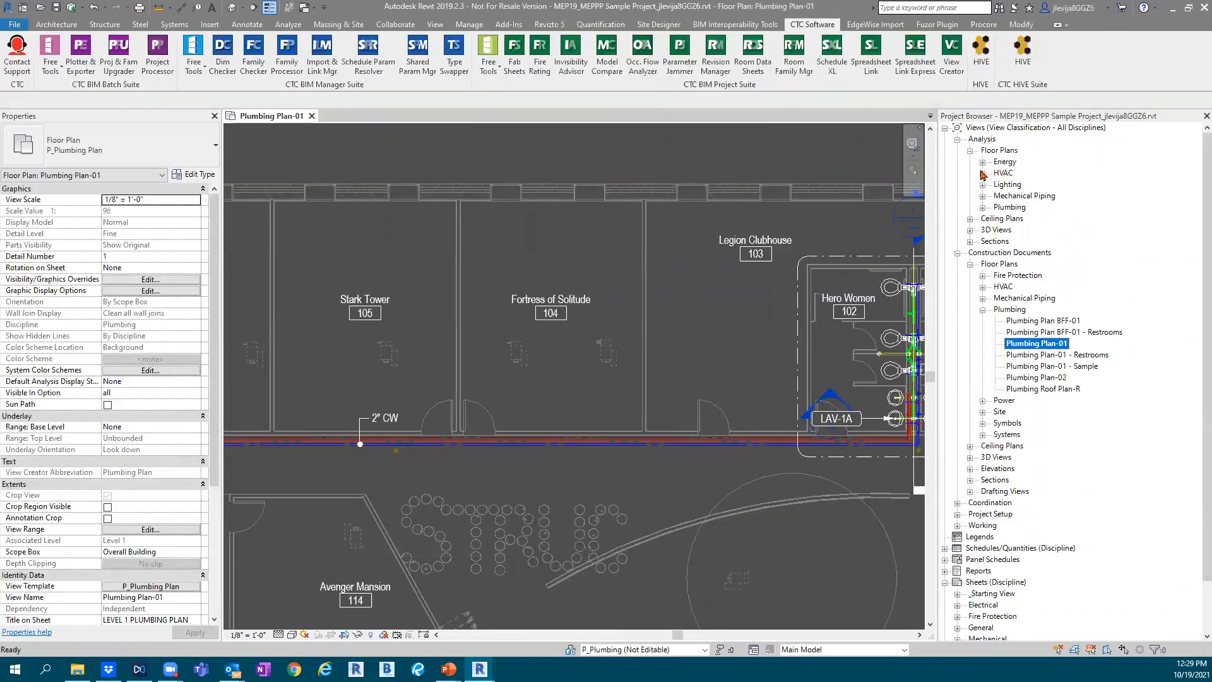
scroll(693, 380, "down", 4)
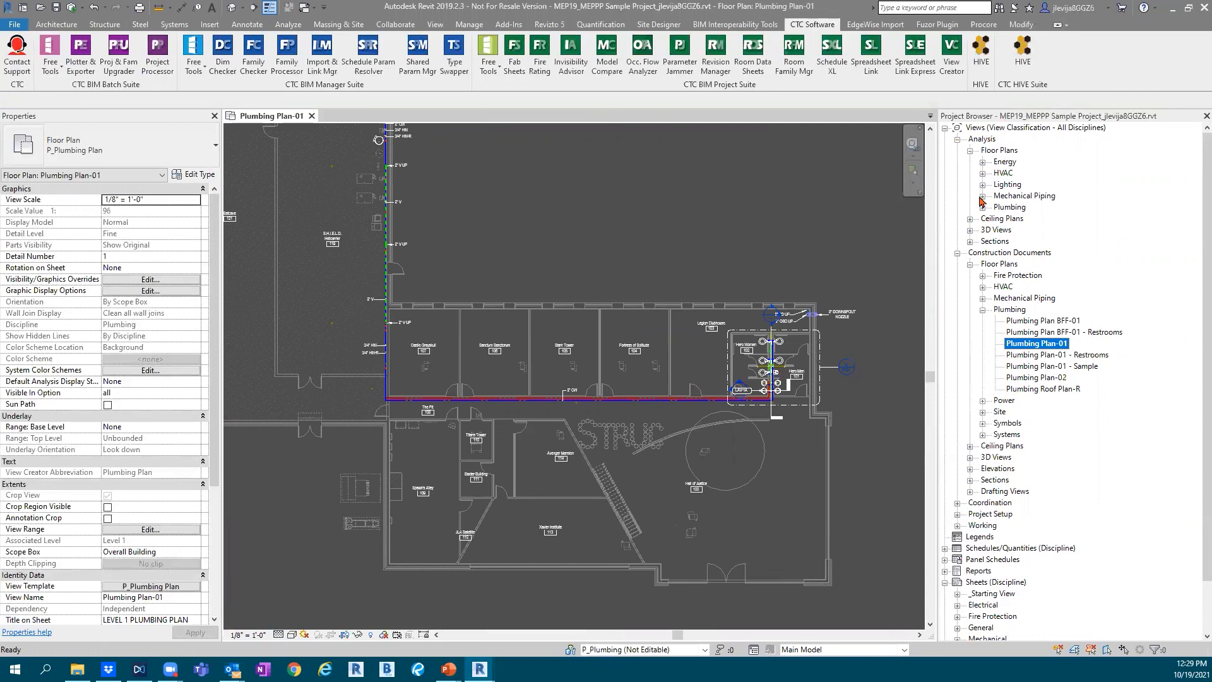
left_click(982, 173)
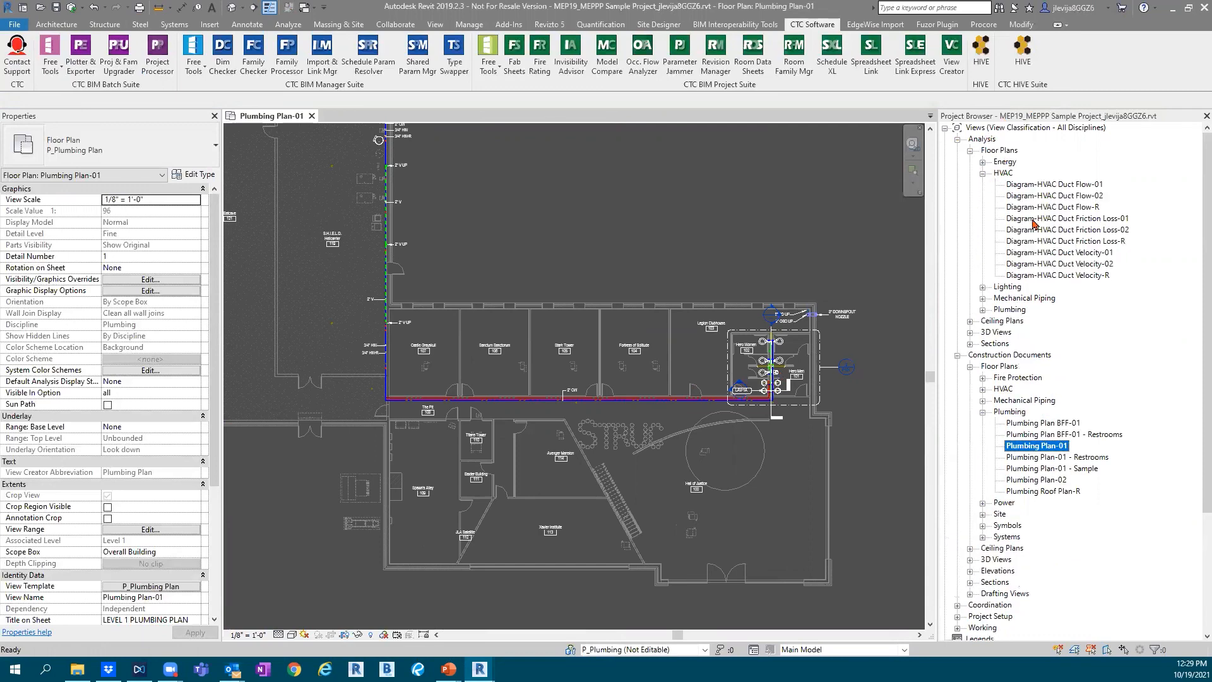
double_click(1067, 185)
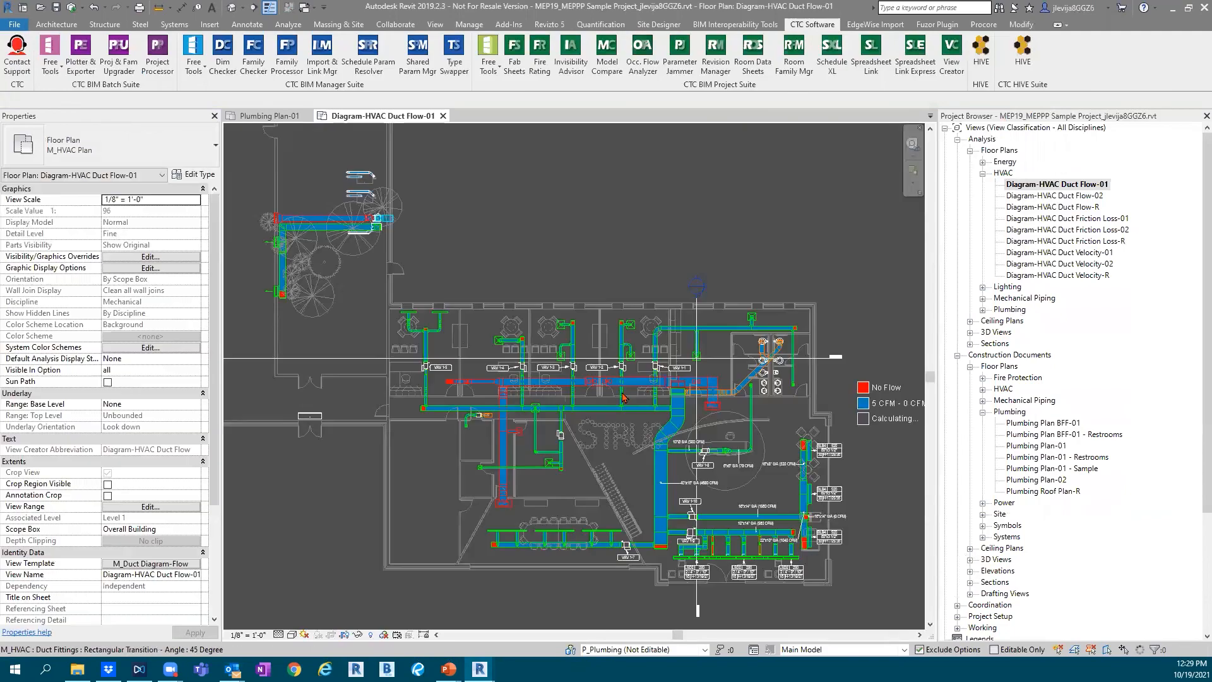
Inspect the 40"x16" supply air duct's flow, velocity, friction and pressure drop properties in the duct flow diagram
scroll(509, 361, "up", 3)
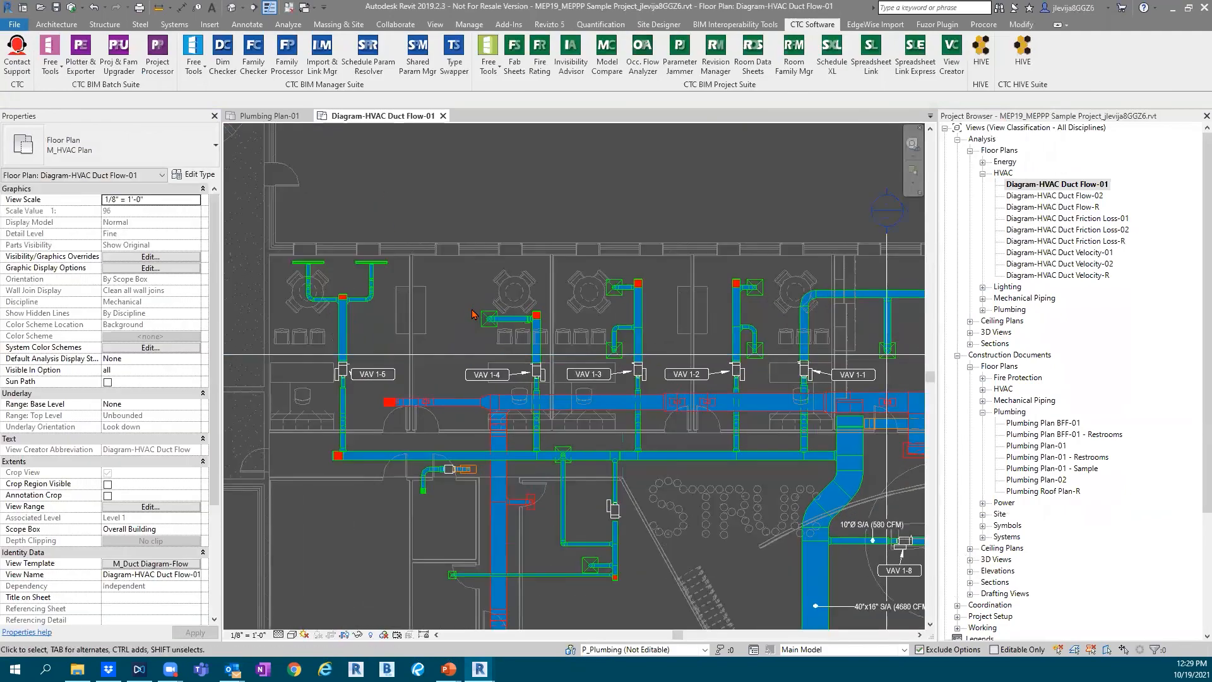
scroll(469, 317, "up", 1)
scroll(503, 315, "down", 4)
middle_click_drag(632, 303, 495, 176)
scroll(584, 389, "up", 3)
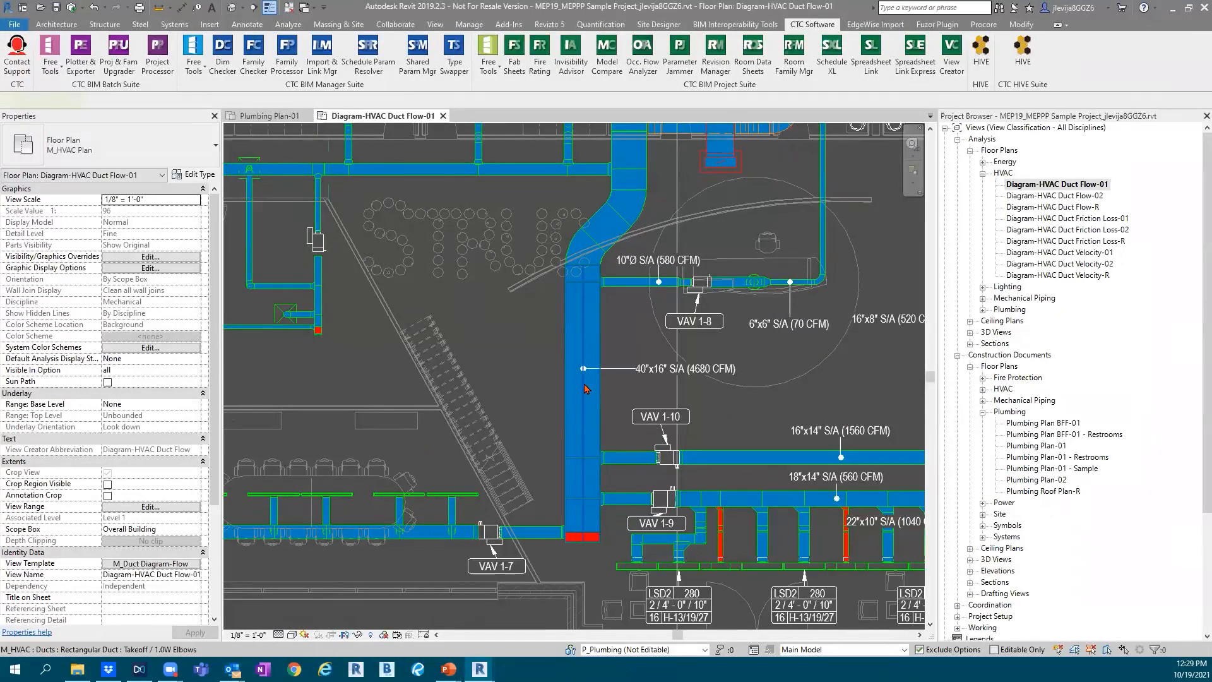
left_click(585, 388)
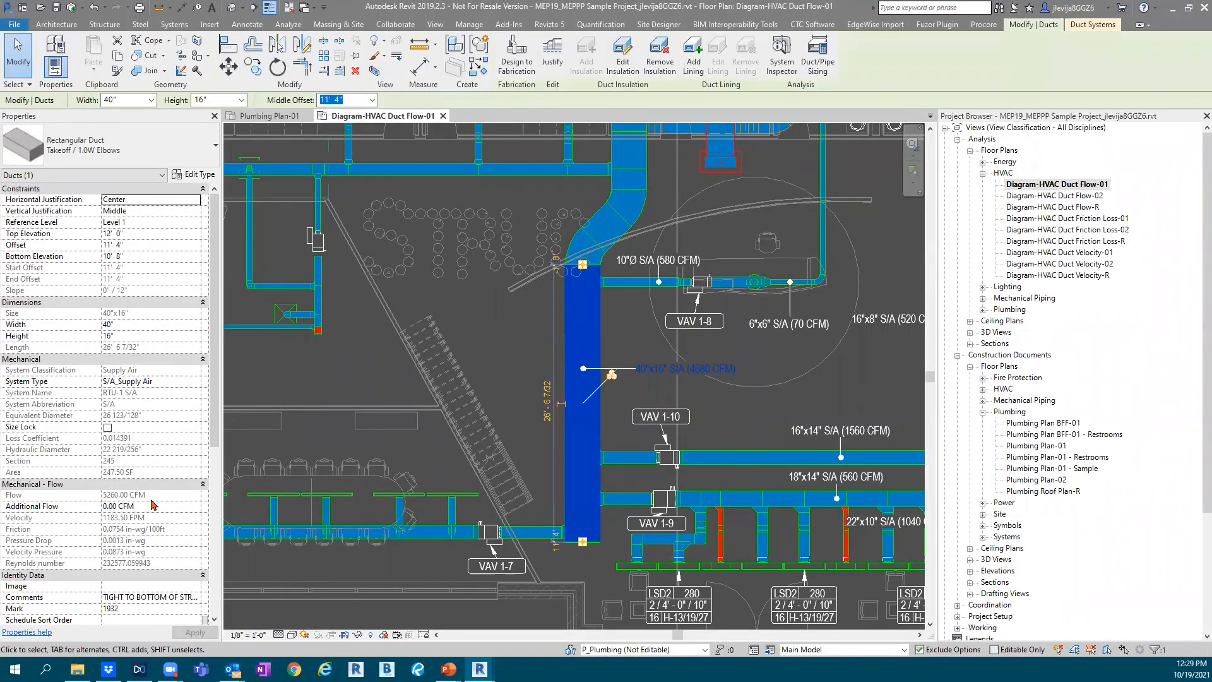
scroll(151, 505, "down", 3)
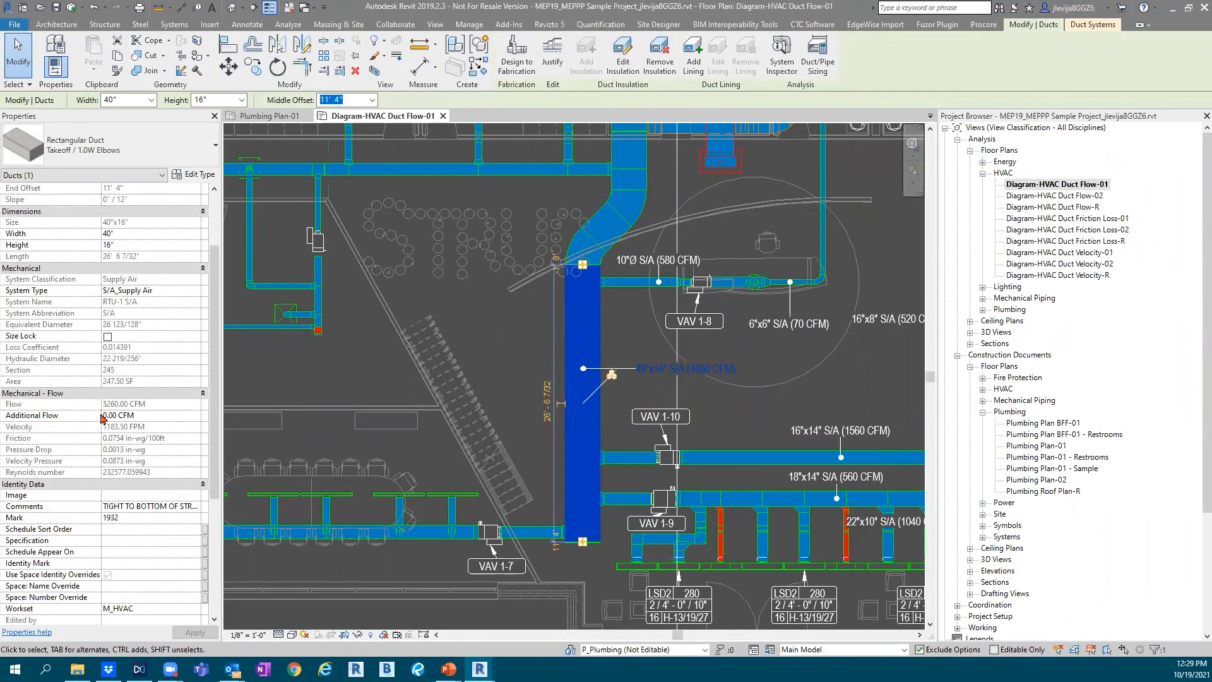
scroll(137, 446, "down", 3)
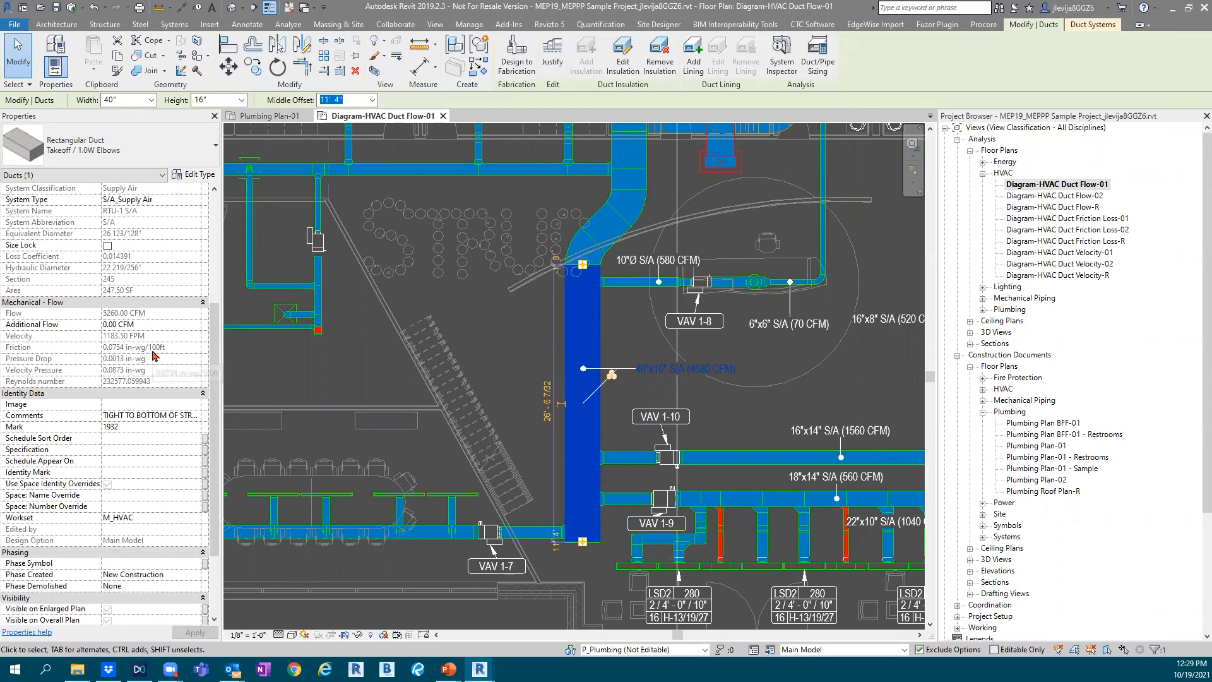
scroll(155, 357, "down", 1)
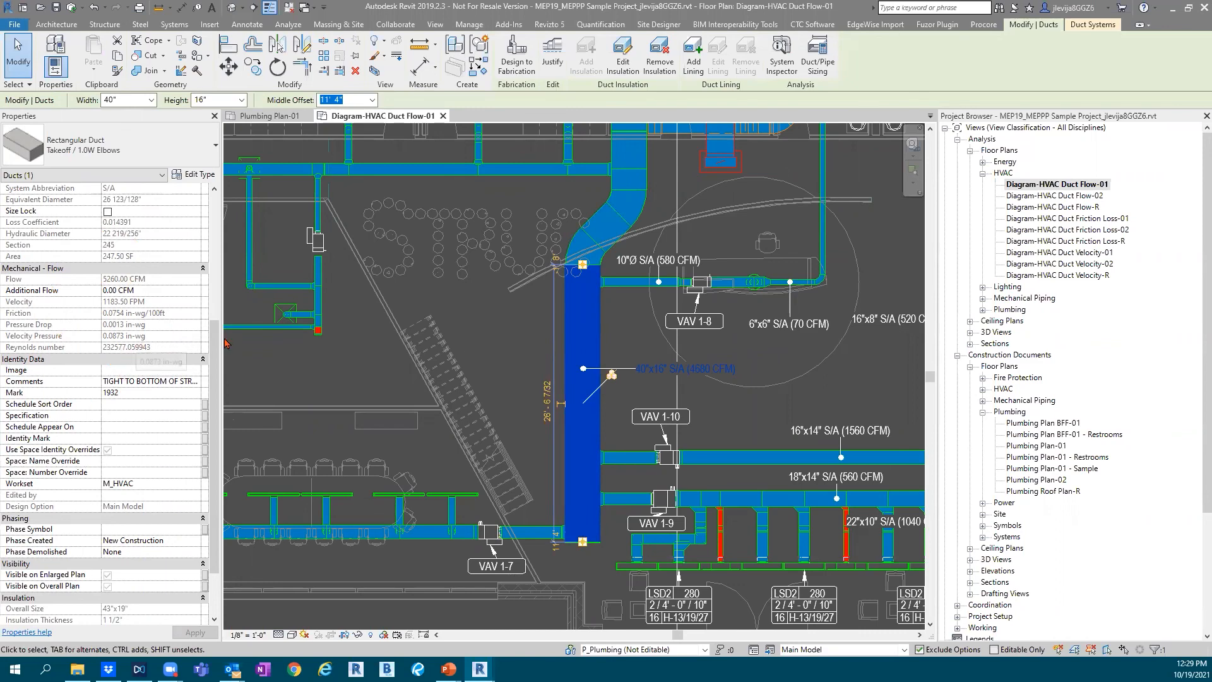
Examine the color-filled ductwork against the flow legend, from the 16"x8" and 22"x10" supply branches to the VAV 1-2 and VAV 1-3 branches
scroll(769, 373, "down", 4)
scroll(770, 374, "up", 3)
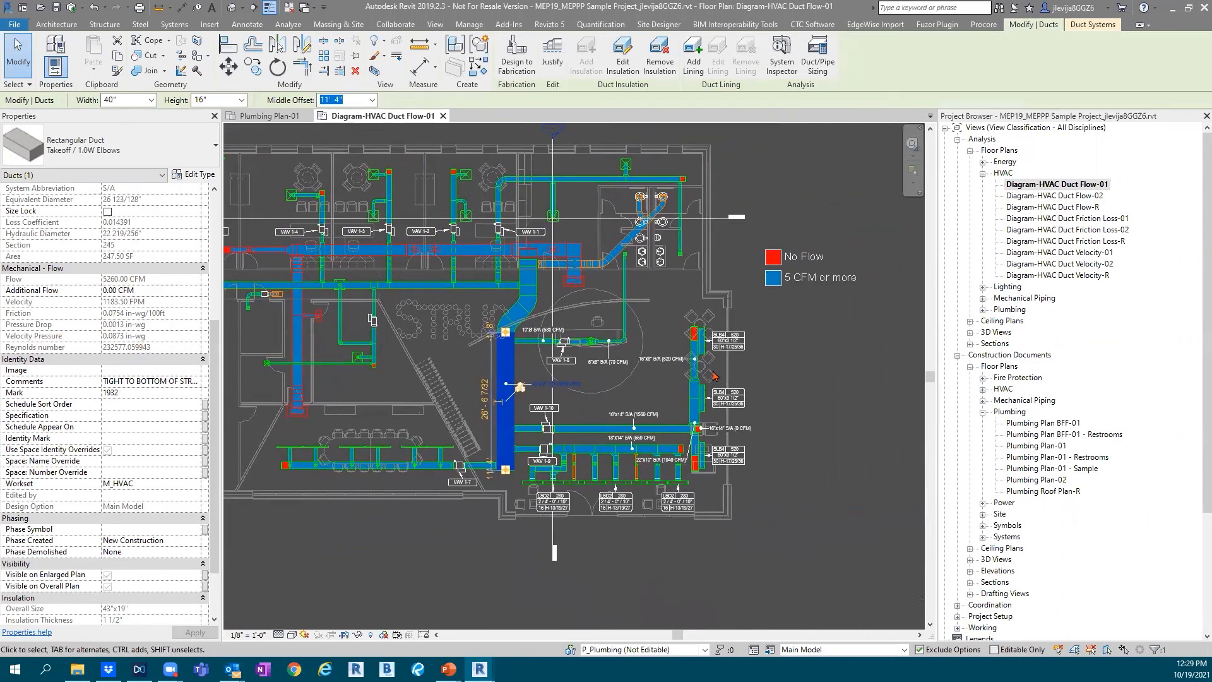
scroll(713, 377, "up", 2)
scroll(697, 387, "up", 1)
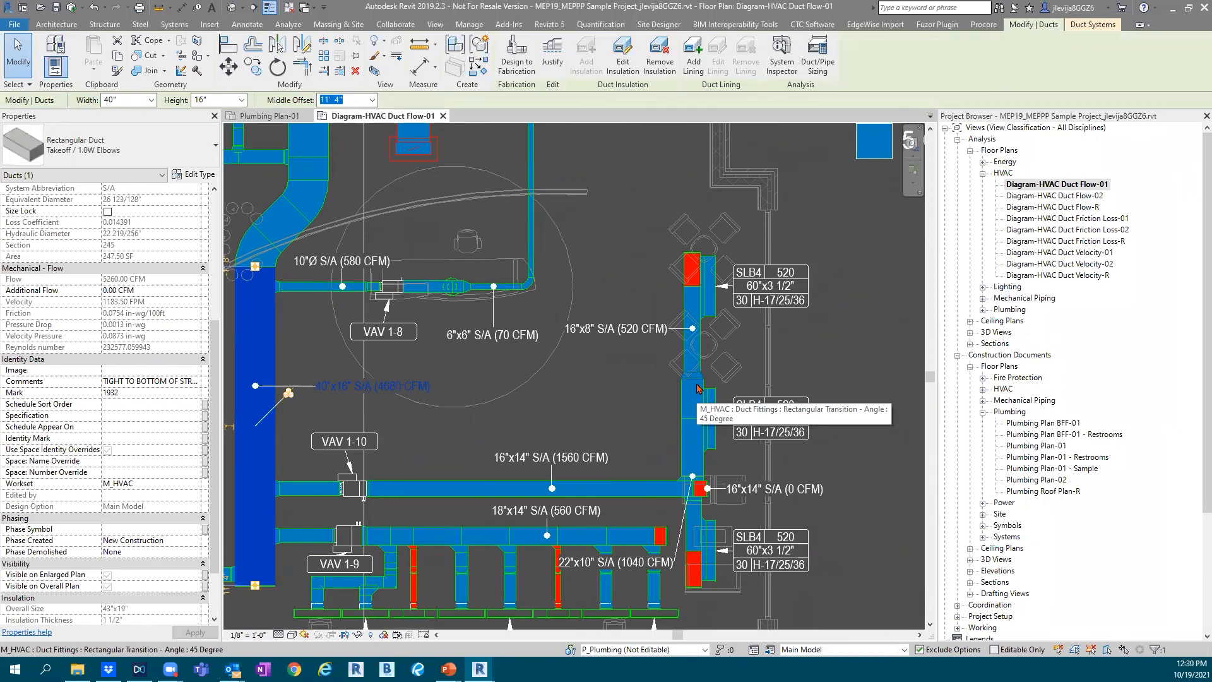
scroll(463, 419, "down", 2)
scroll(426, 383, "down", 2)
middle_click_drag(420, 288, 623, 370)
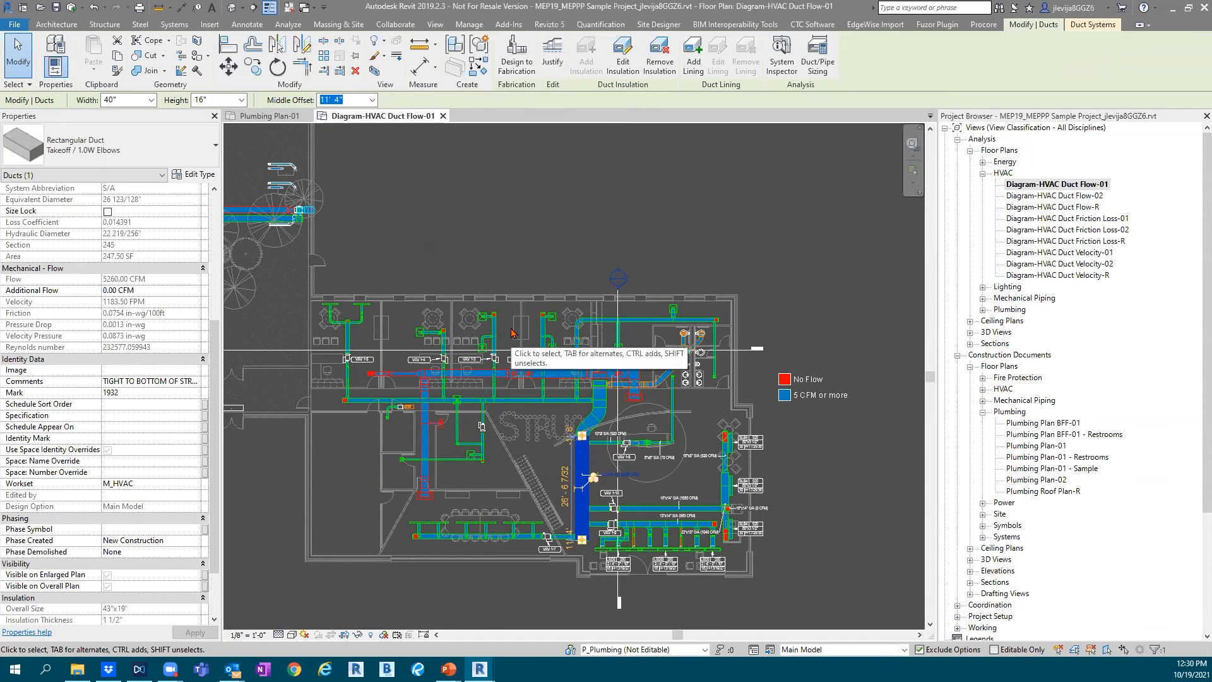
scroll(511, 332, "down", 1)
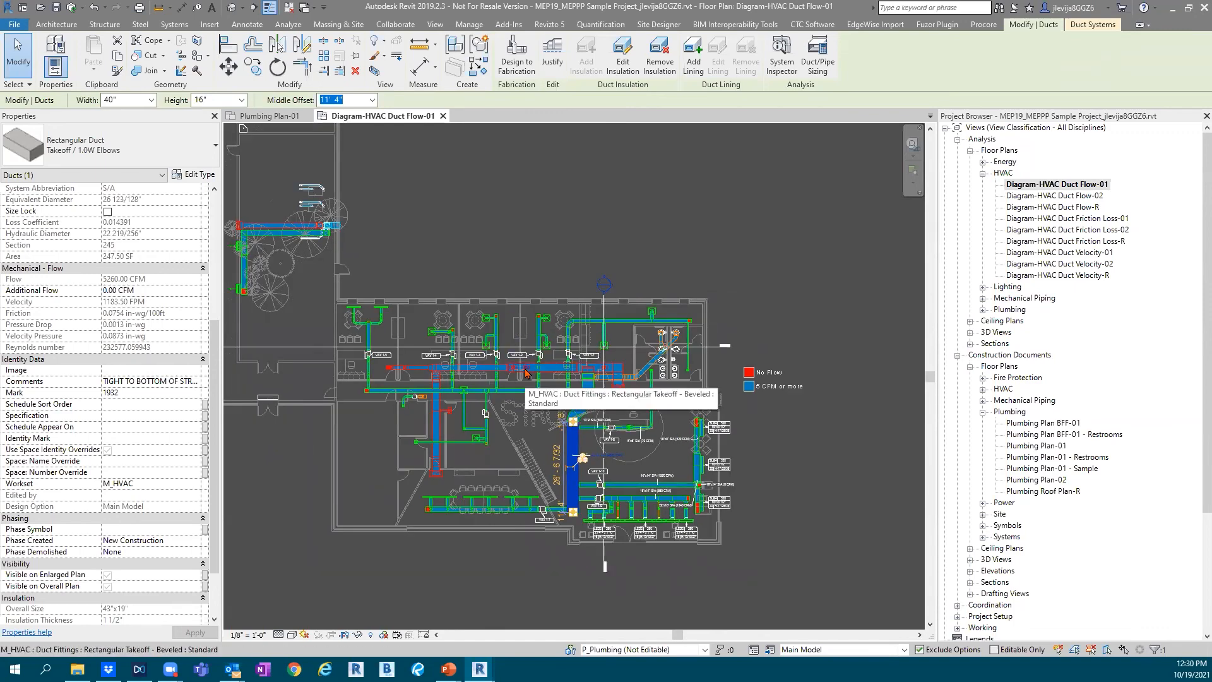
scroll(525, 373, "up", 5)
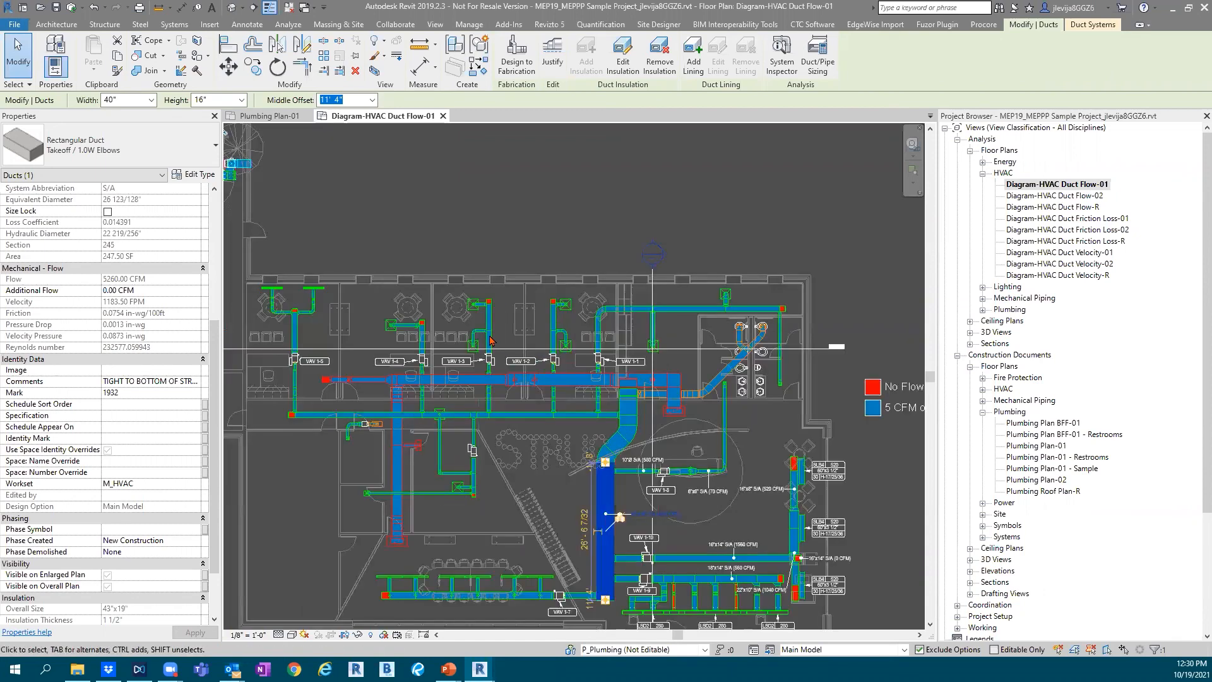
scroll(522, 298, "up", 2)
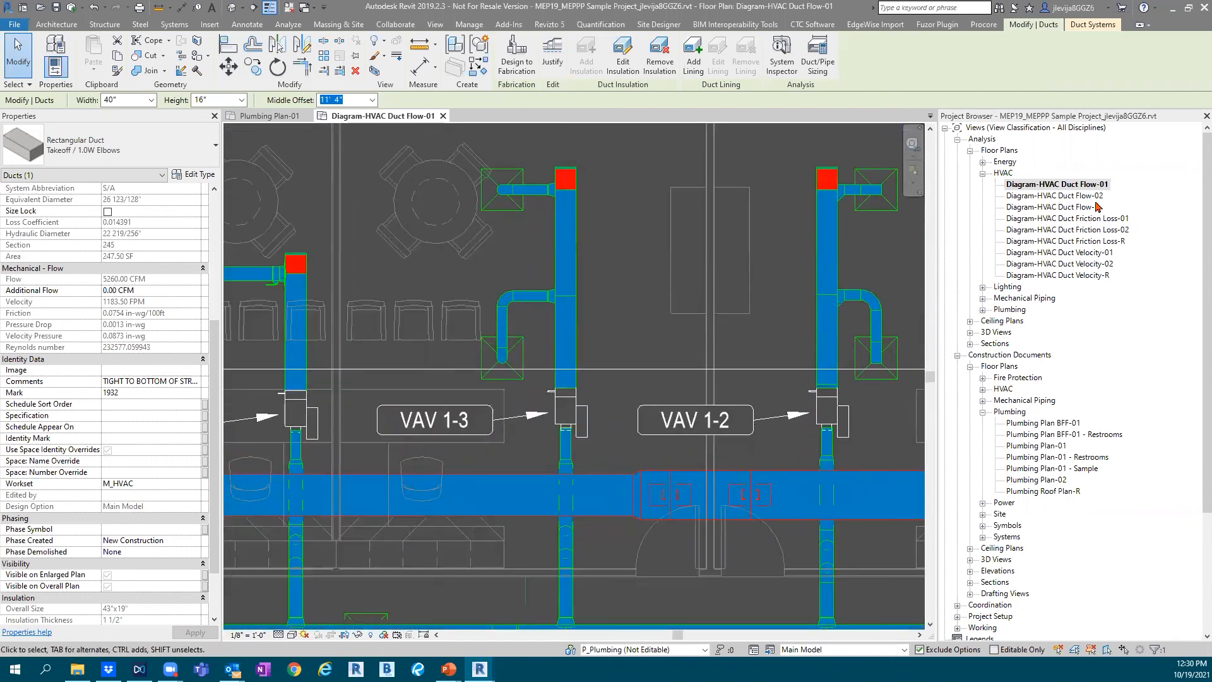
Open the mechanical piping analysis floor plan Diagram-Piping Flow-01
left_click(982, 298)
double_click(1048, 310)
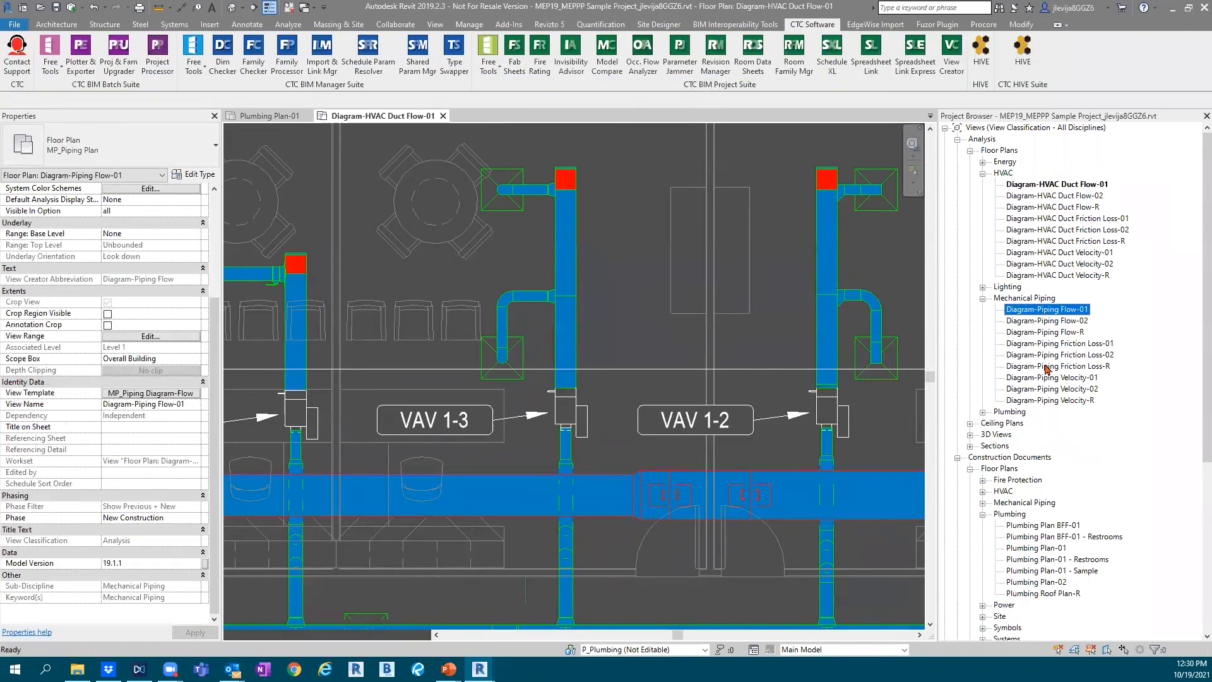
Inspect the flow, pressure drop and heating coil properties of the Titus DESV heating water VAV box in the piping flow diagram
scroll(558, 329, "up", 6)
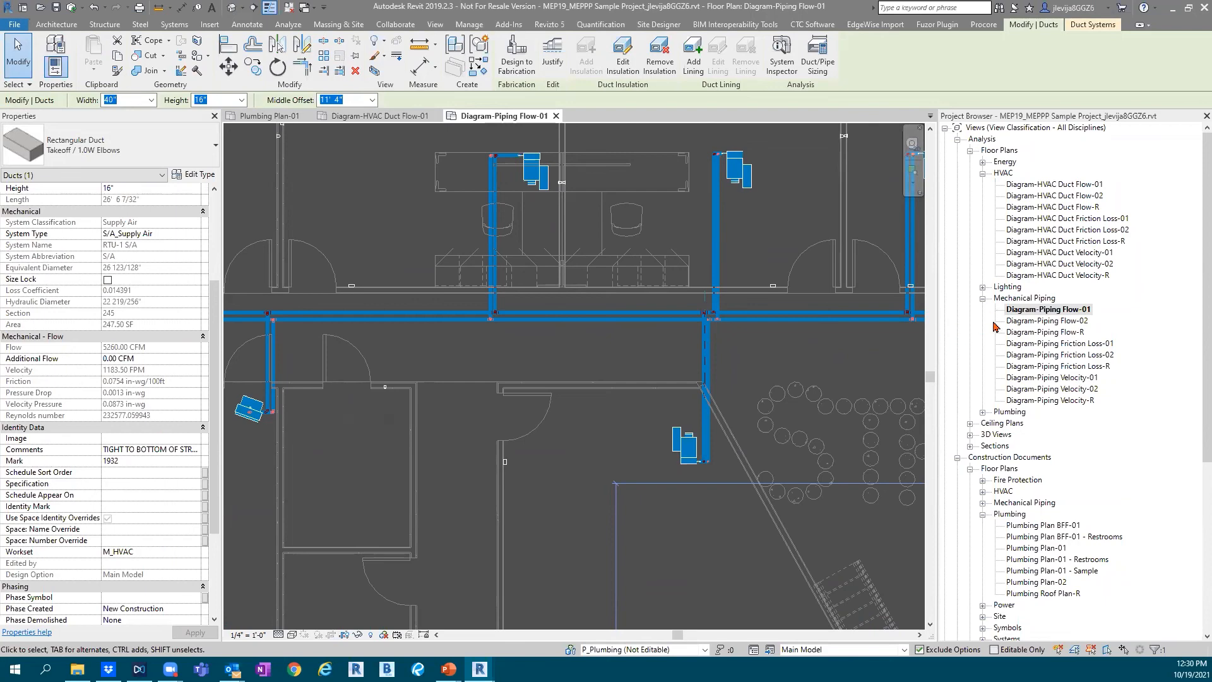
scroll(1022, 325, "down", 1)
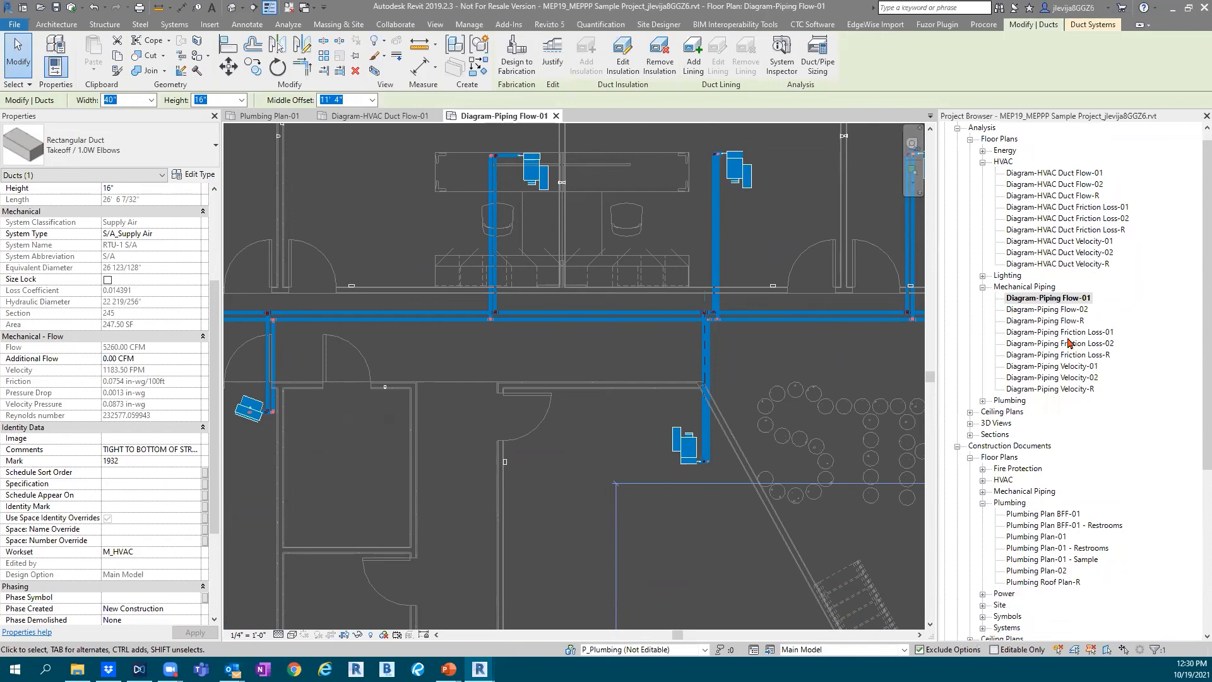
left_click(737, 172)
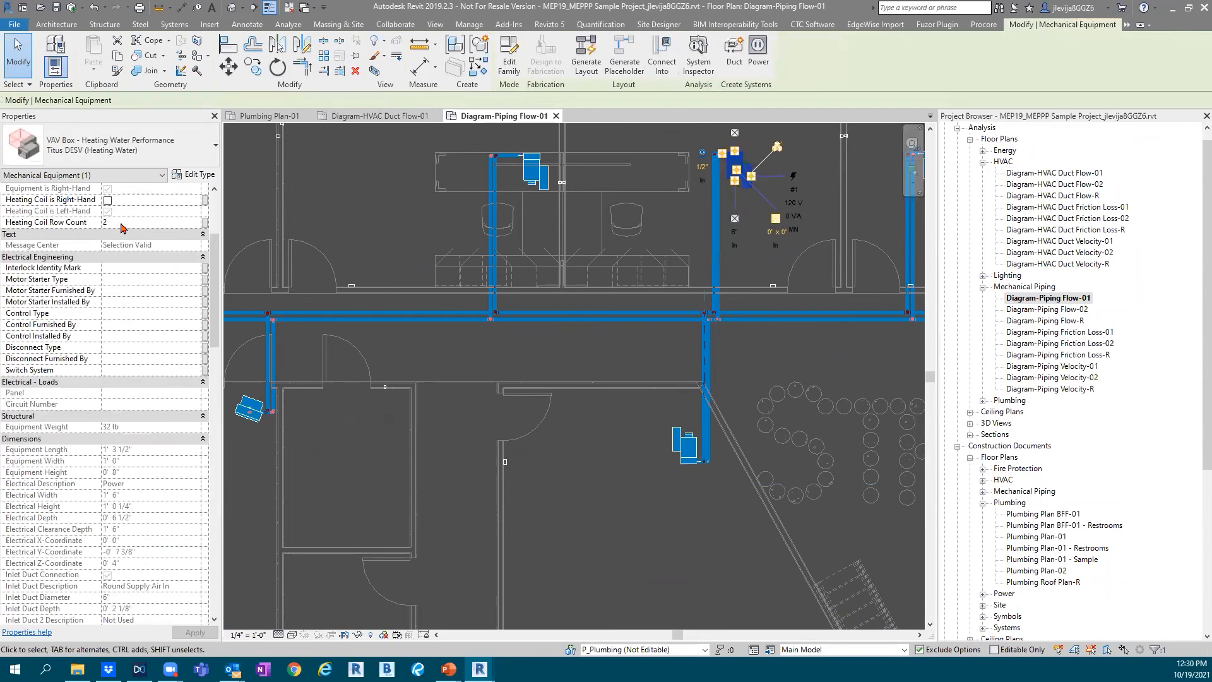
scroll(122, 303, "down", 10)
scroll(122, 302, "down", 4)
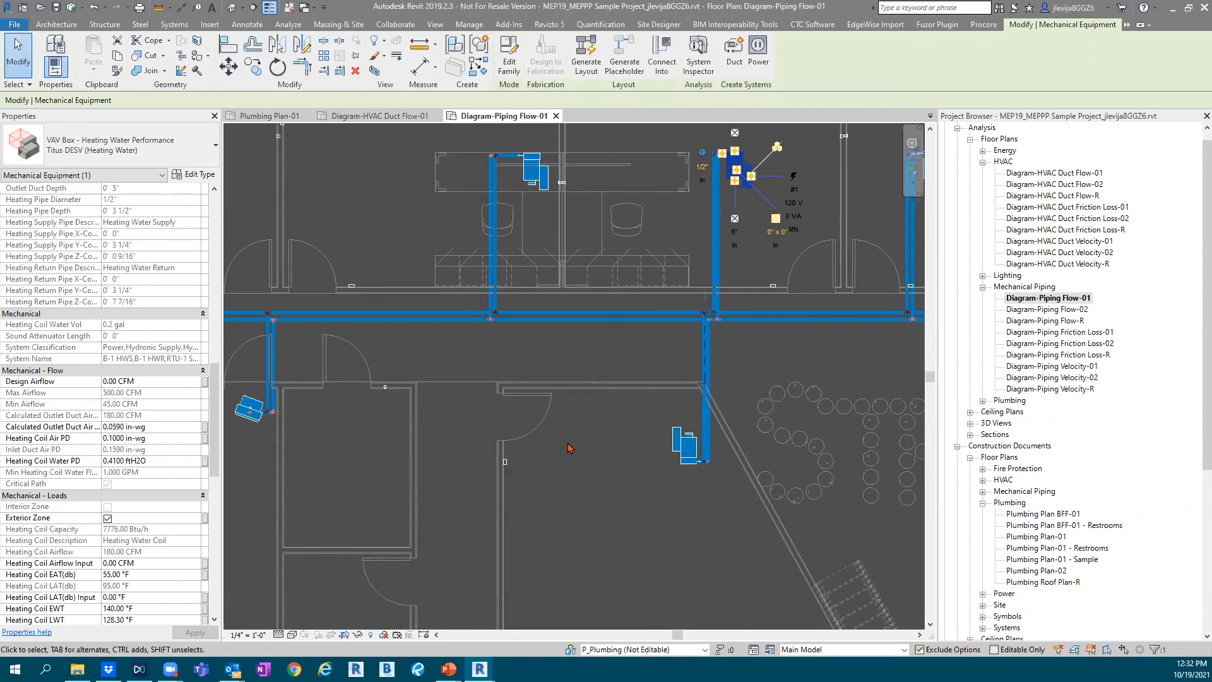
Open the floor plan Plumbing Plan-01 and review the tag types available for the Sanctum Sanctorum space tag, leaving its type as is
double_click(1048, 537)
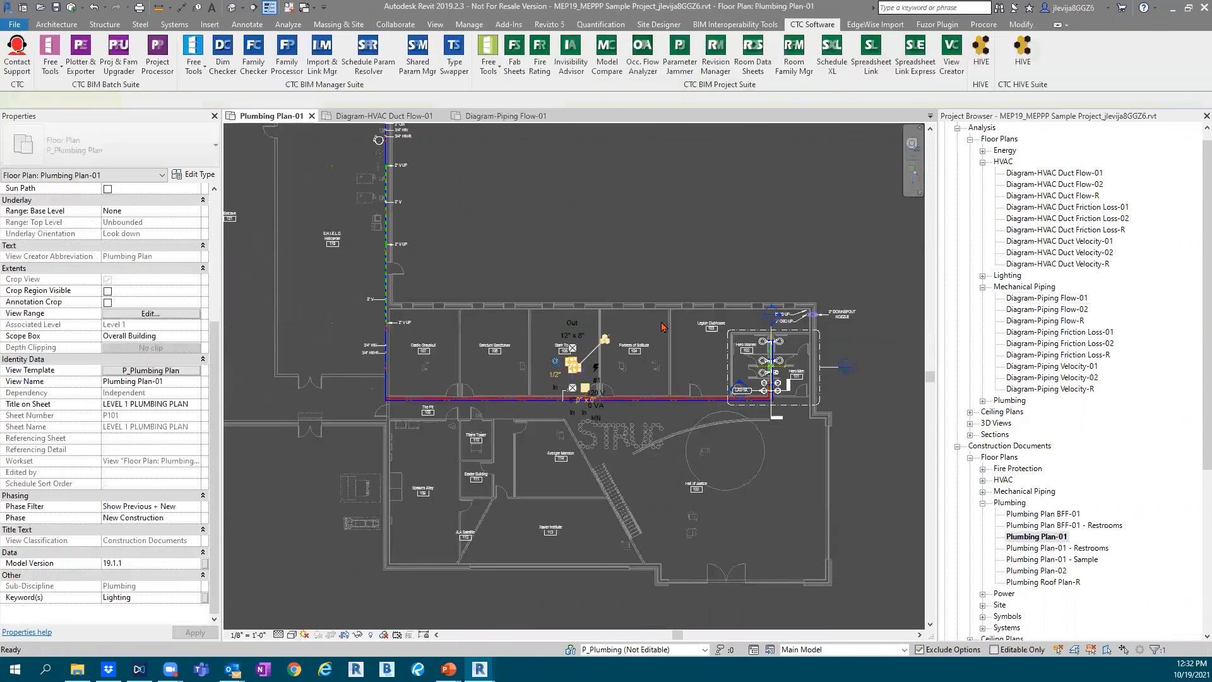
left_click(494, 348)
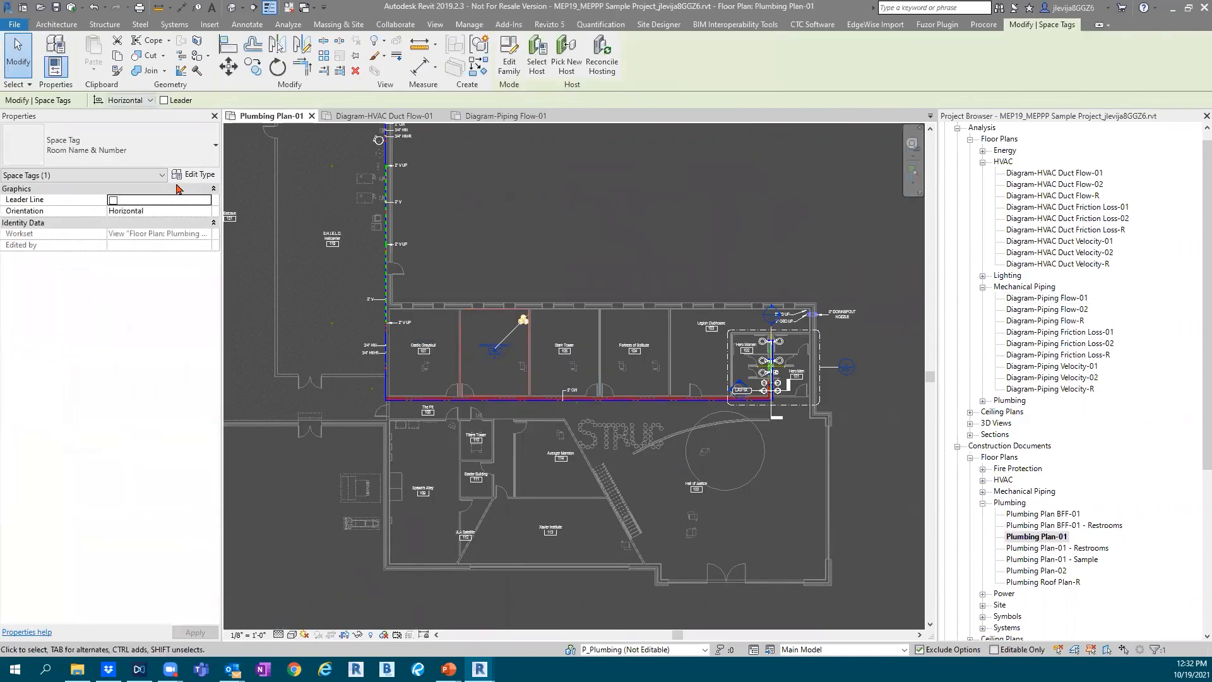
left_click(118, 151)
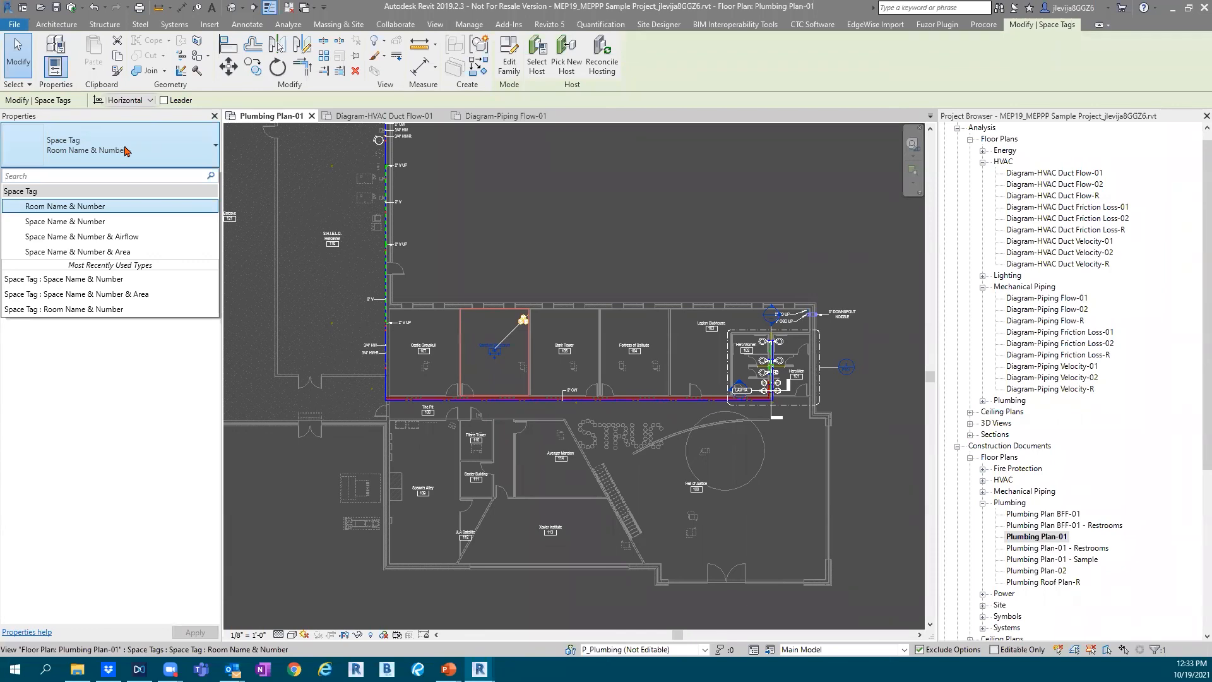
left_click(605, 249)
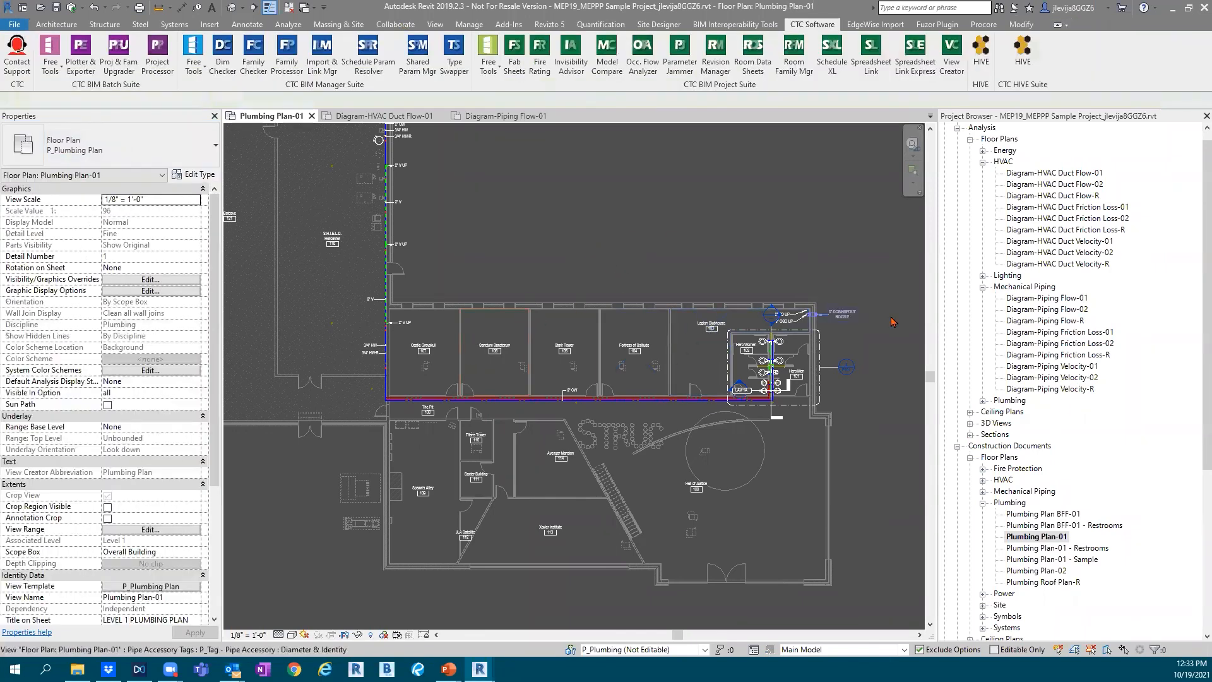